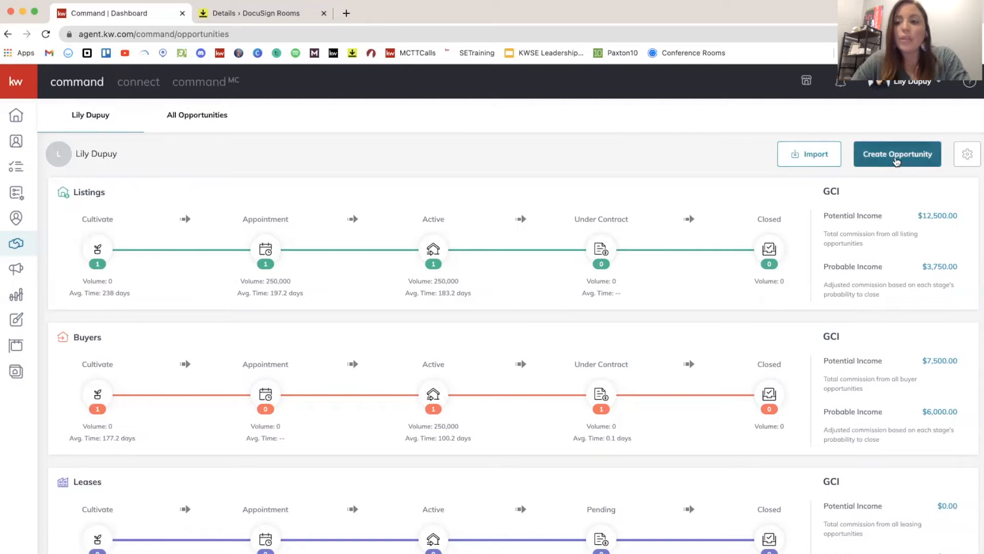
Step: Start a new opportunity of type Listing and select the seller as its client
click(896, 159)
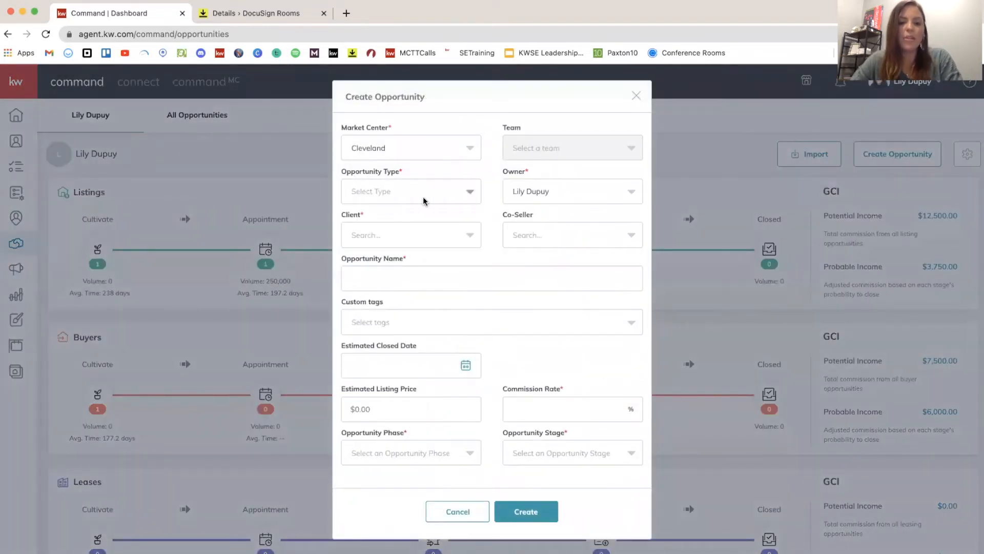
click(415, 191)
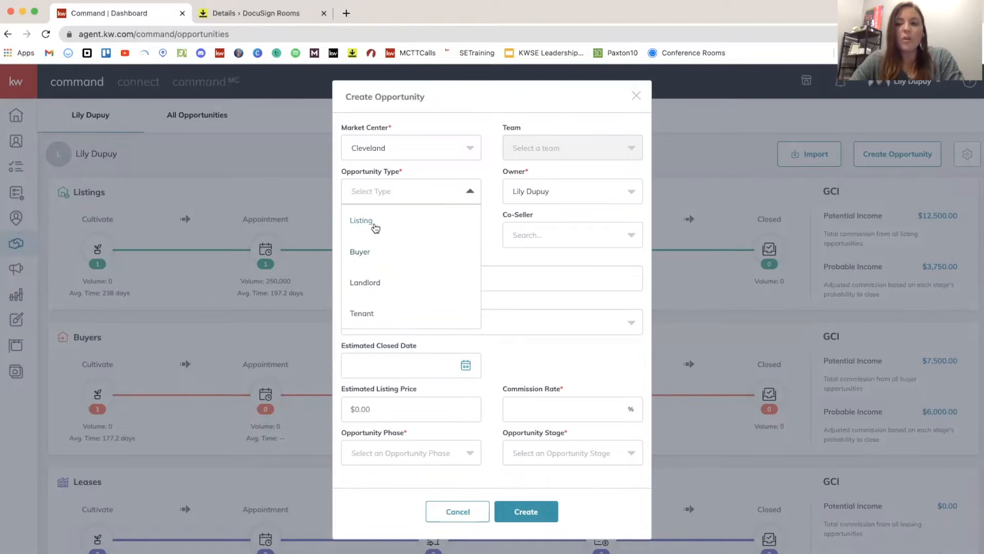
click(374, 226)
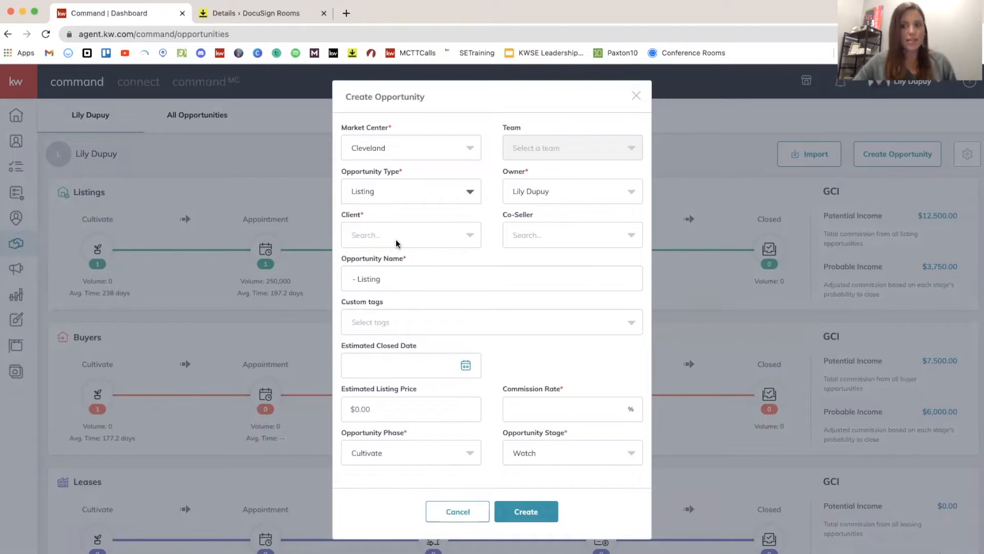
click(397, 236)
text(jenifer)
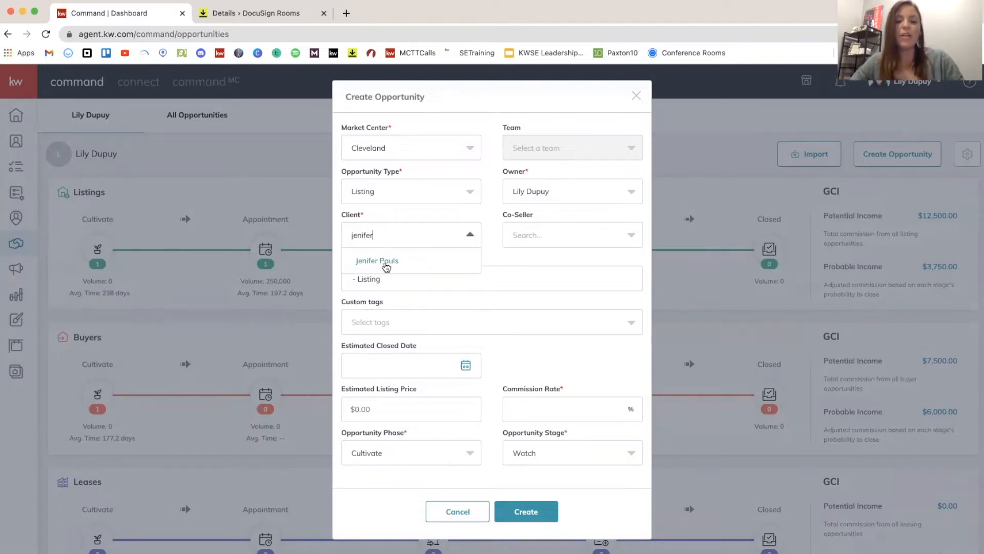
click(387, 264)
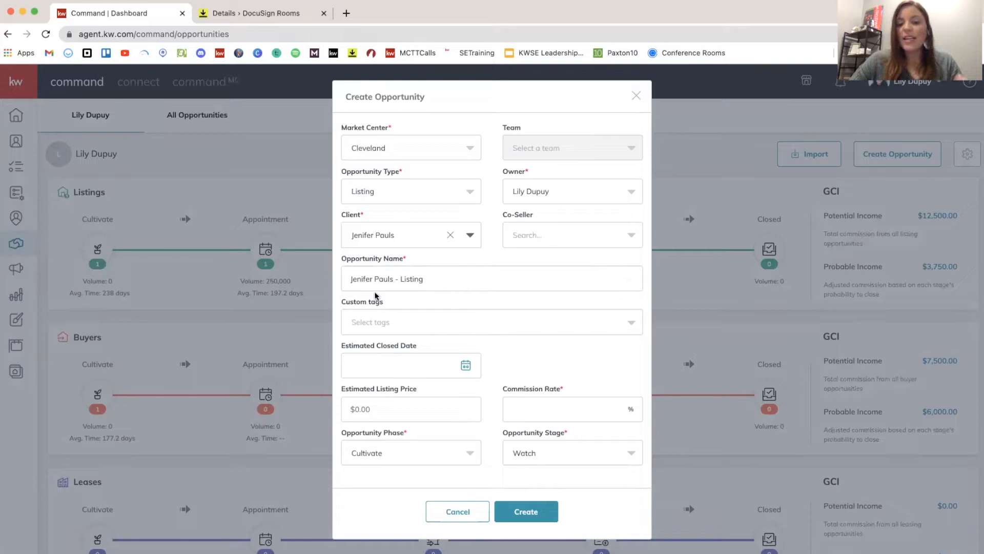
Step: Replace the client's first name in the opportunity name with the property's street address followed by a hyphen
drag(374, 278, 347, 279)
text(123 Main Street -)
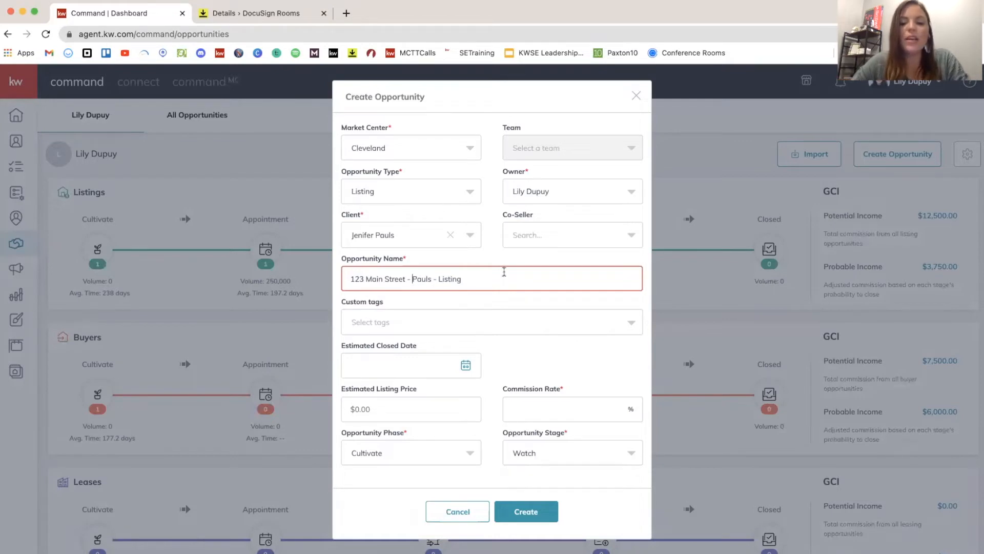
scroll(503, 272, down, 1)
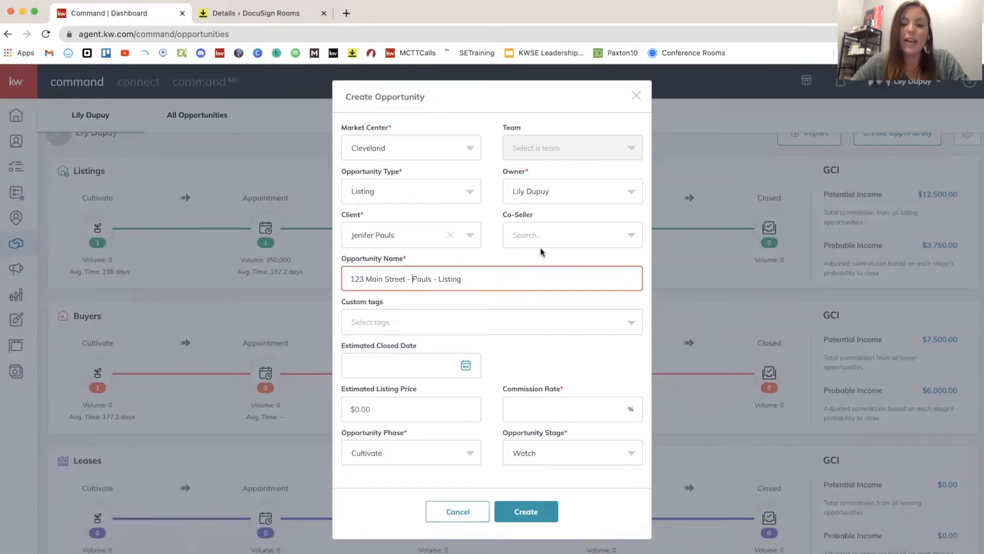
scroll(454, 315, down, 2)
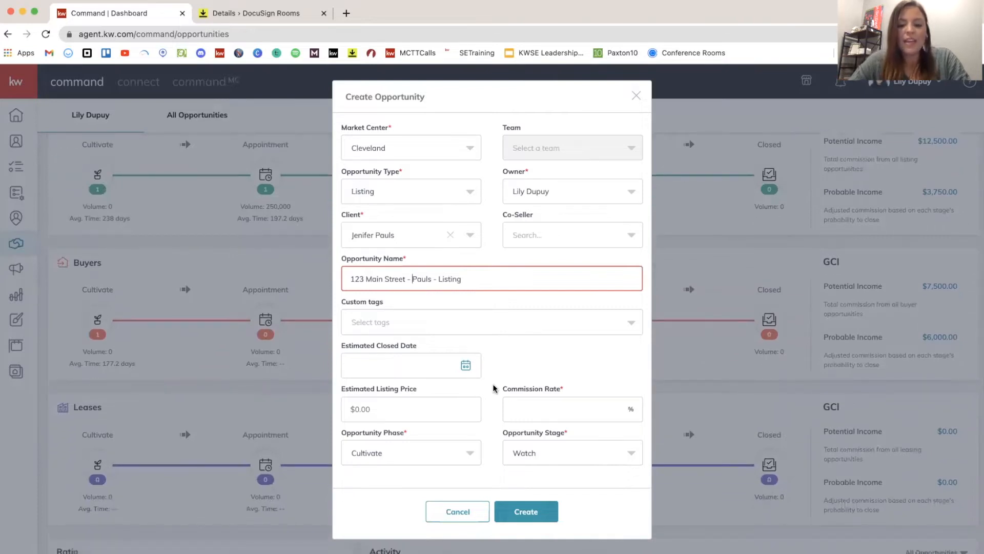
Step: Set the opportunity's estimated listing price to $250,000 and its commission rate to 3%
click(464, 410)
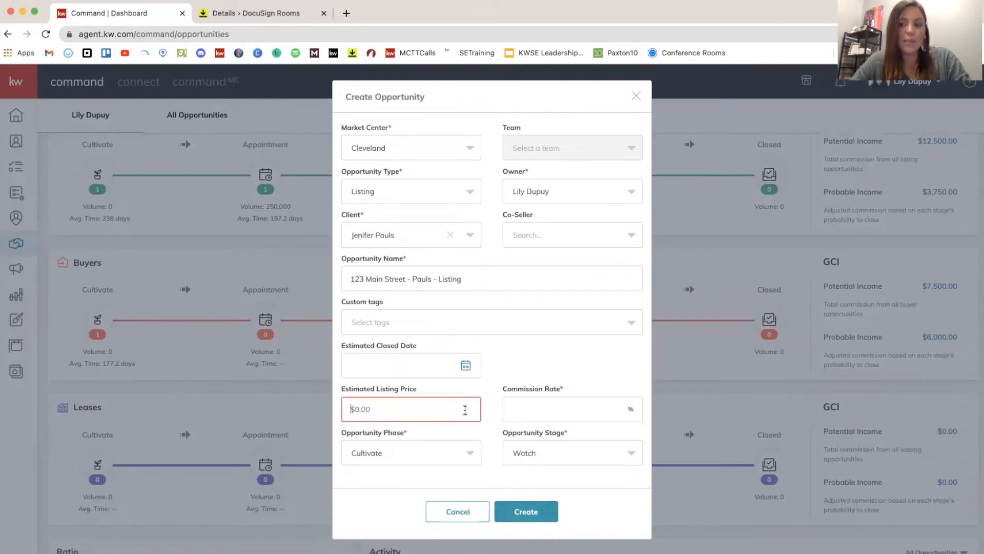
text(2500000)
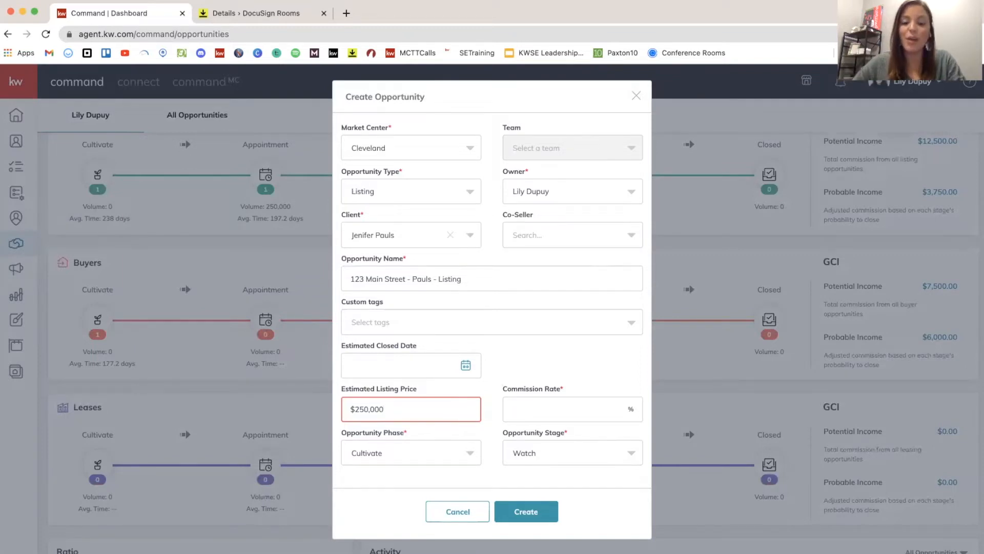
click(550, 405)
text(3)
scroll(561, 360, down, 2)
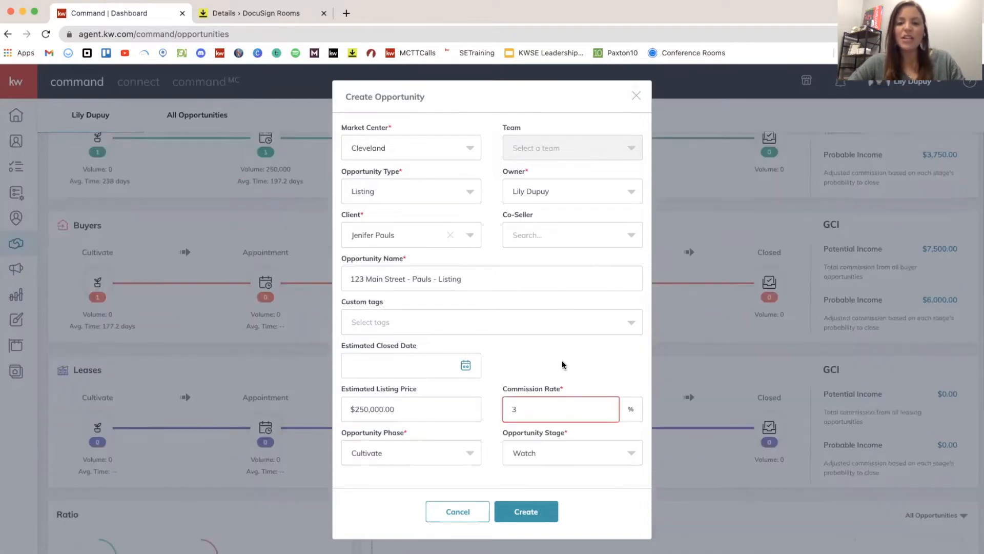
scroll(562, 361, down, 1)
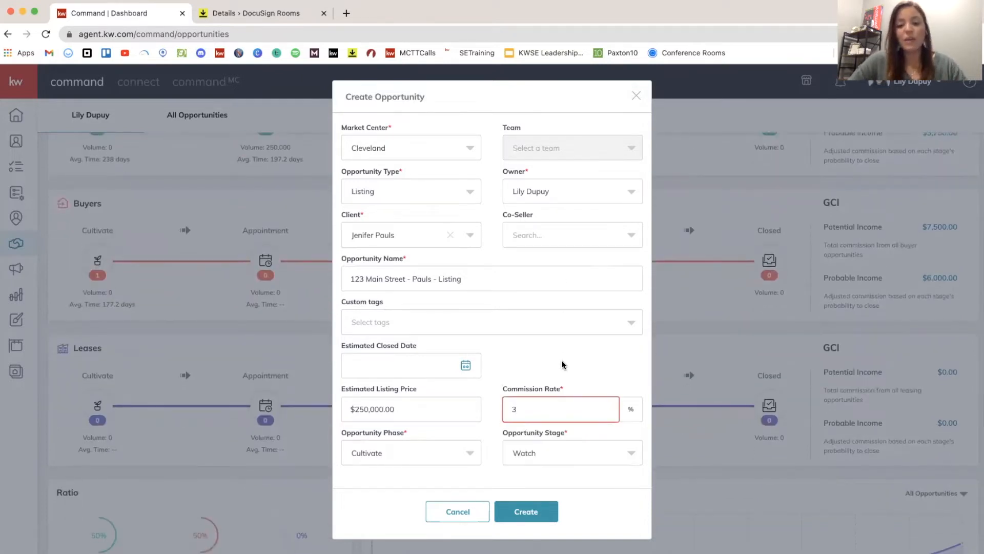
Step: Set the opportunity phase to Appointment and the stage to Scheduled, and create the opportunity
click(406, 447)
click(402, 396)
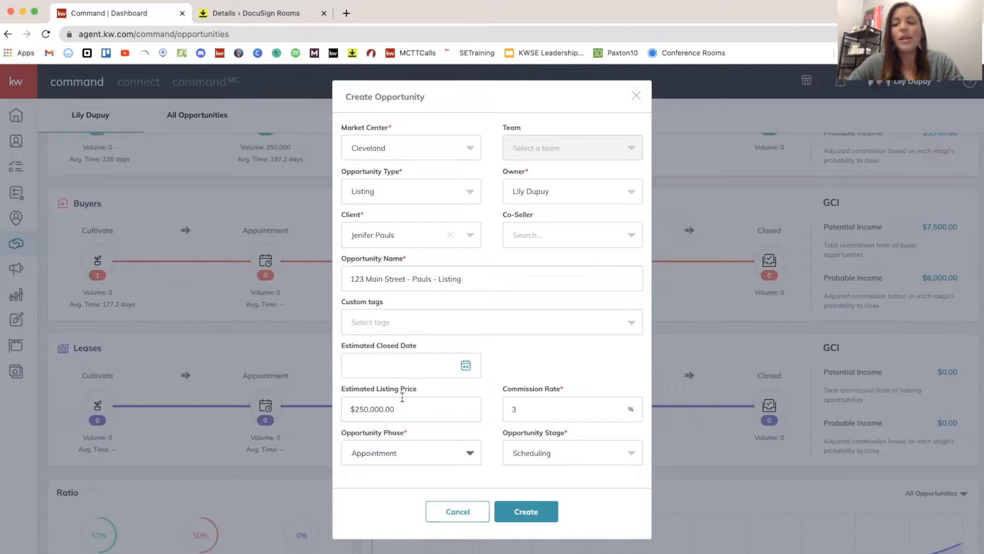
click(521, 456)
click(534, 398)
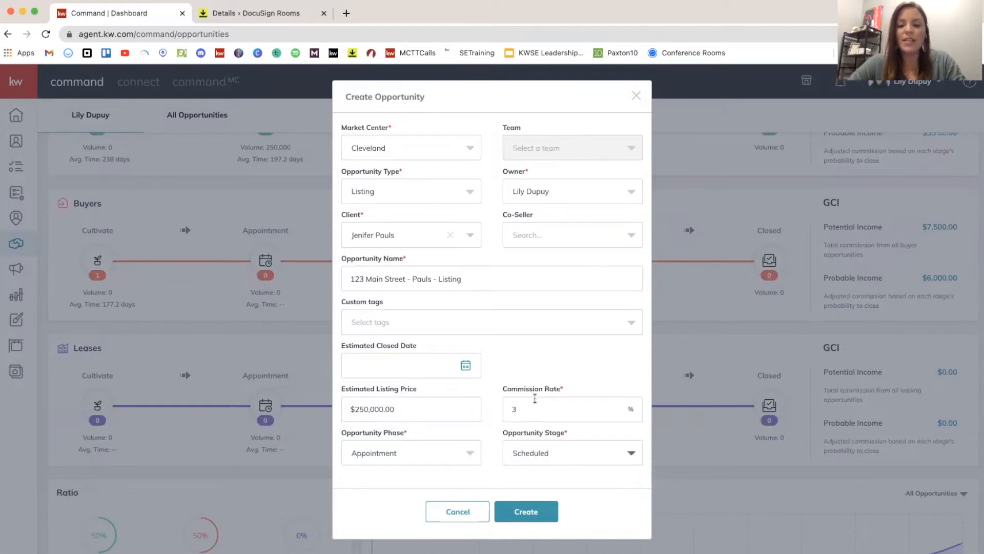
click(524, 510)
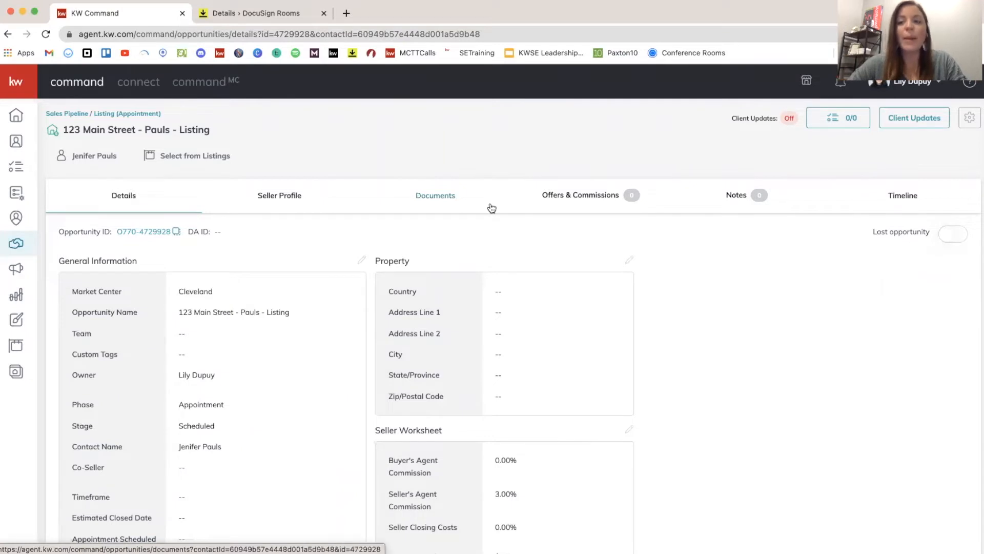
Step: Open the new opportunity's documents and choose the TN RES Listing checklist type
click(445, 205)
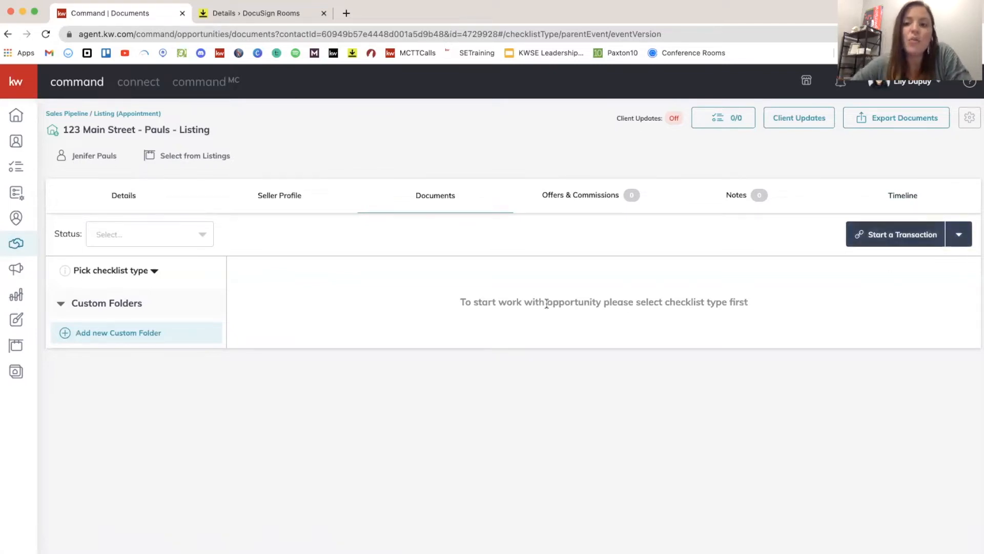
click(149, 276)
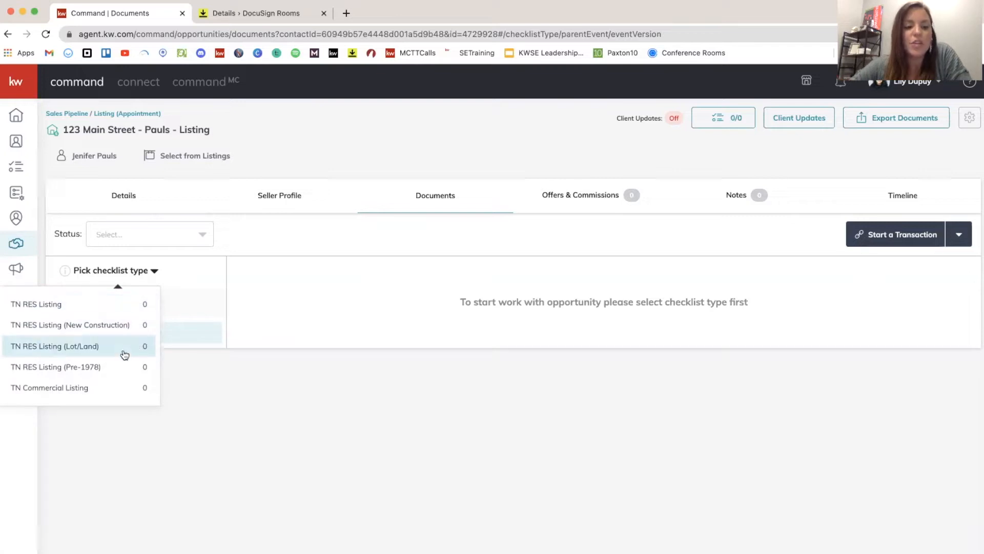
click(126, 310)
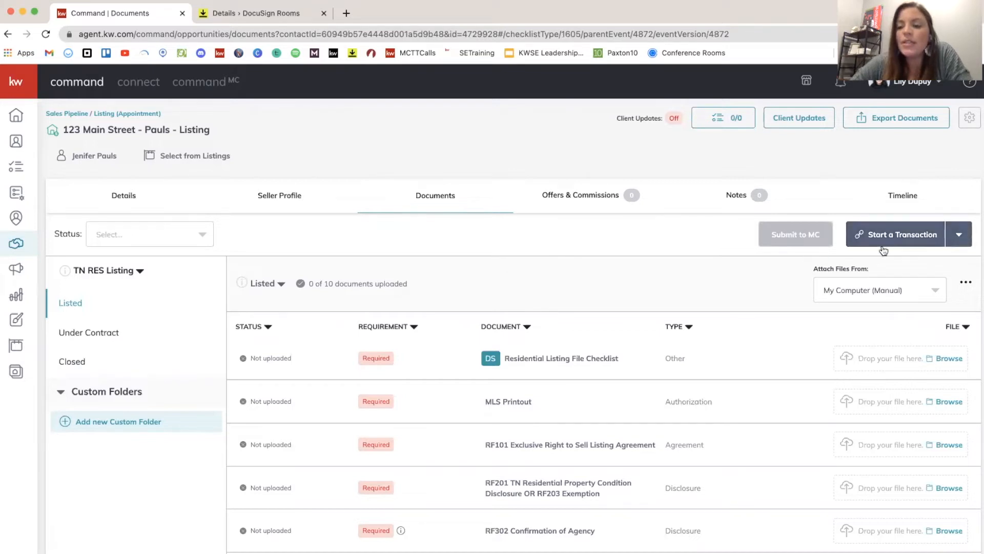
Step: Start a DocuSign transaction for the listing and open the room's details for editing in DocuSign Rooms
click(918, 239)
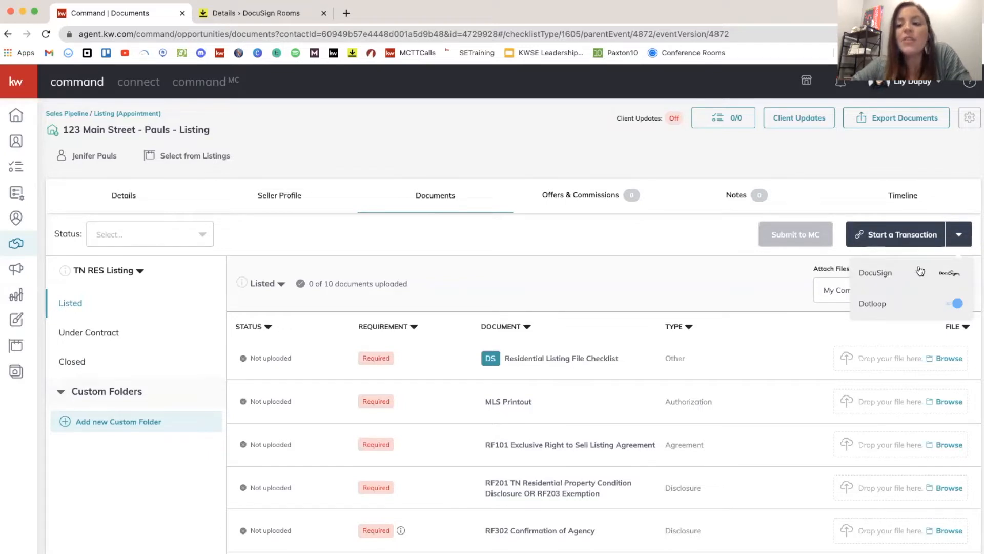
click(921, 279)
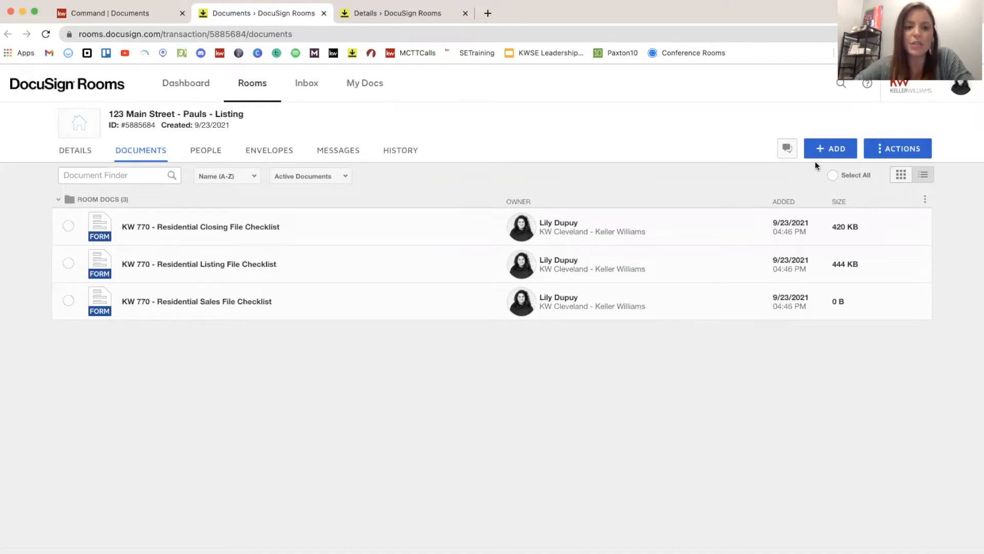
click(85, 155)
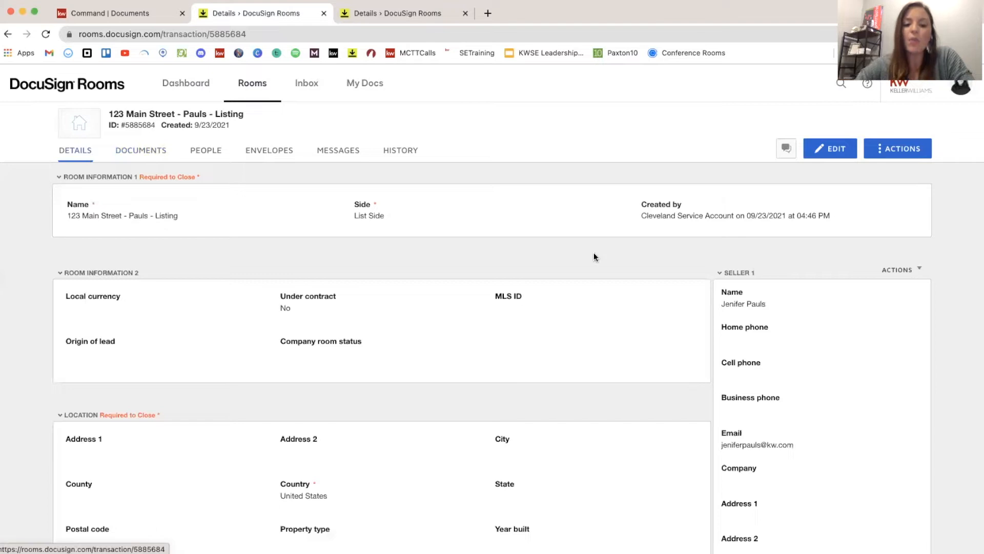
click(836, 153)
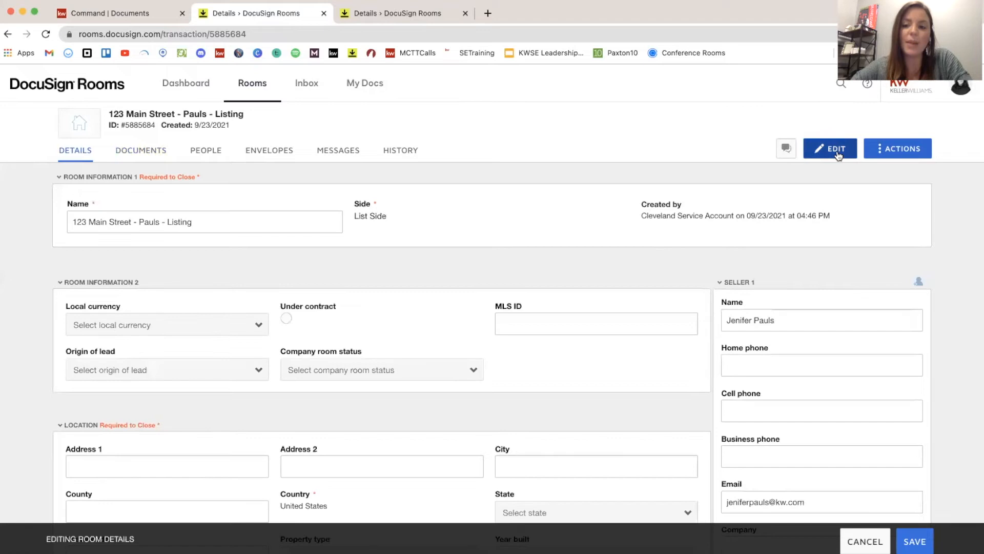
Step: Enter the property's street address and city in the room's location details
scroll(481, 226, down, 5)
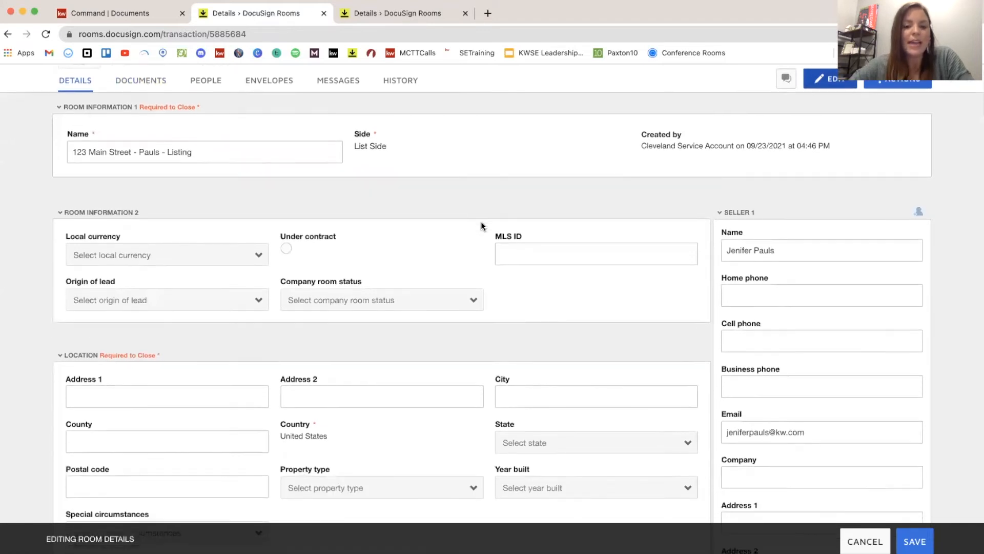
scroll(481, 222, down, 1)
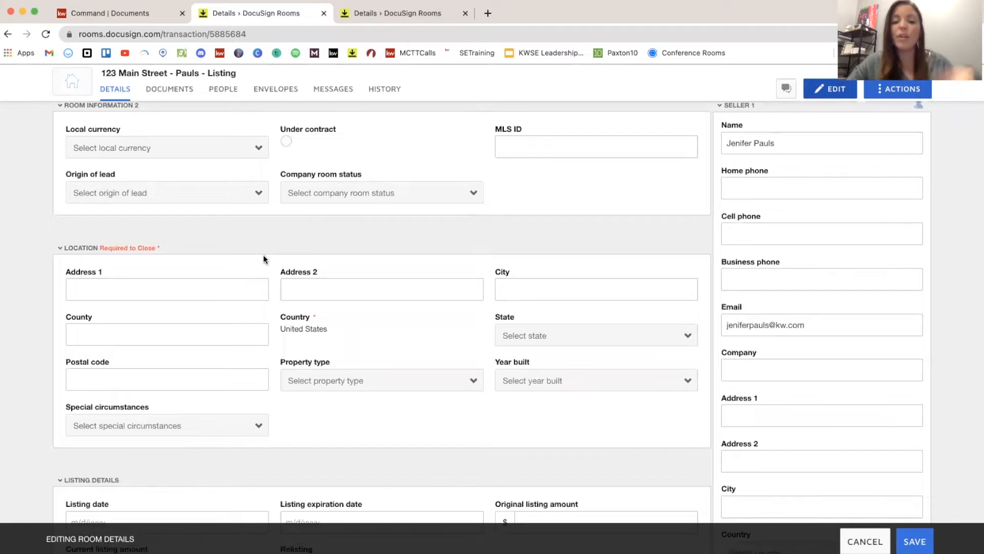
click(200, 278)
text(123 Main Street)
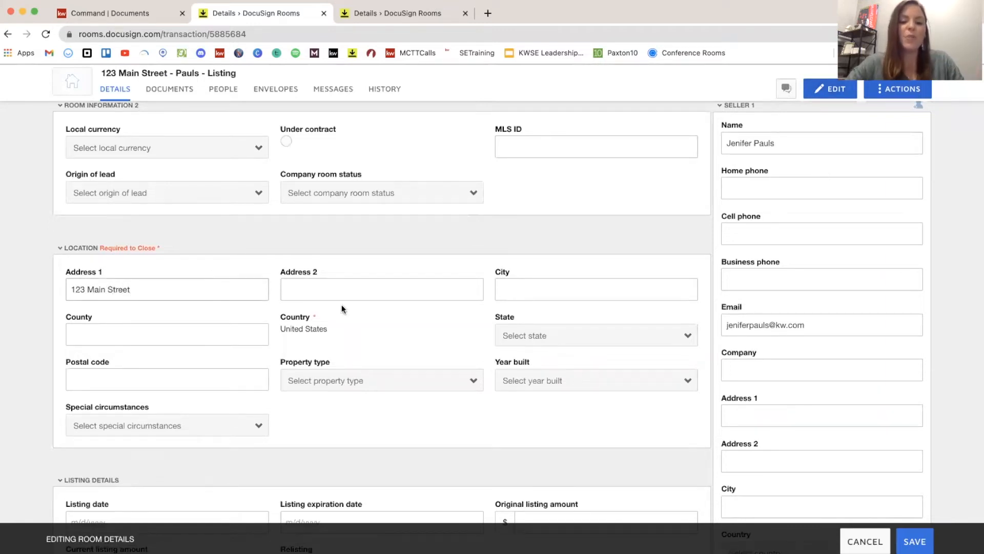
click(519, 288)
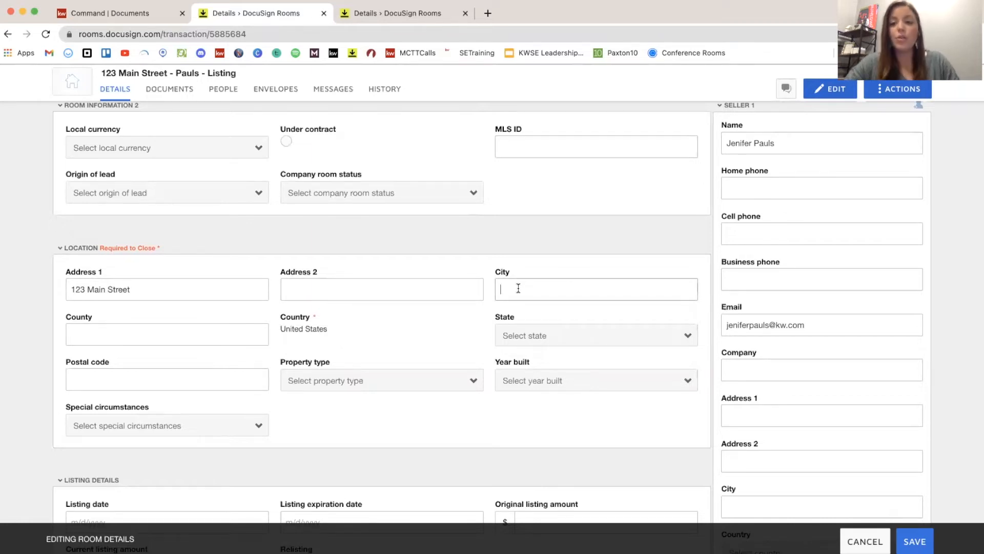
text(Cleveland)
Step: Enter Bradley as the property's county in the location details
click(224, 337)
text(Bardle)
key(BackSpace)
key(BackSpace)
key(BackSpace)
key(BackSpace)
key(BackSpace)
text(radley)
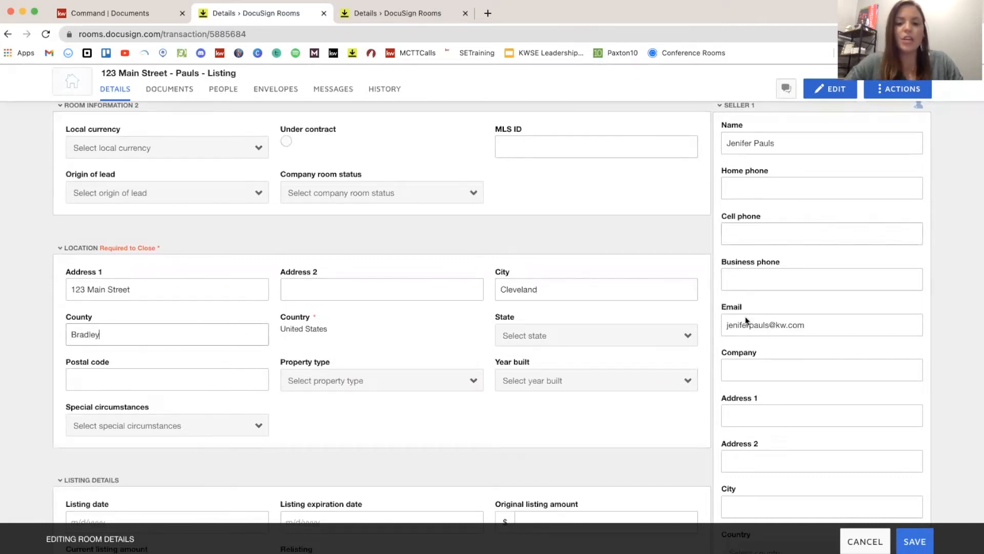
Step: Set the property's state to Tennessee and enter its postal code
click(600, 338)
text(te)
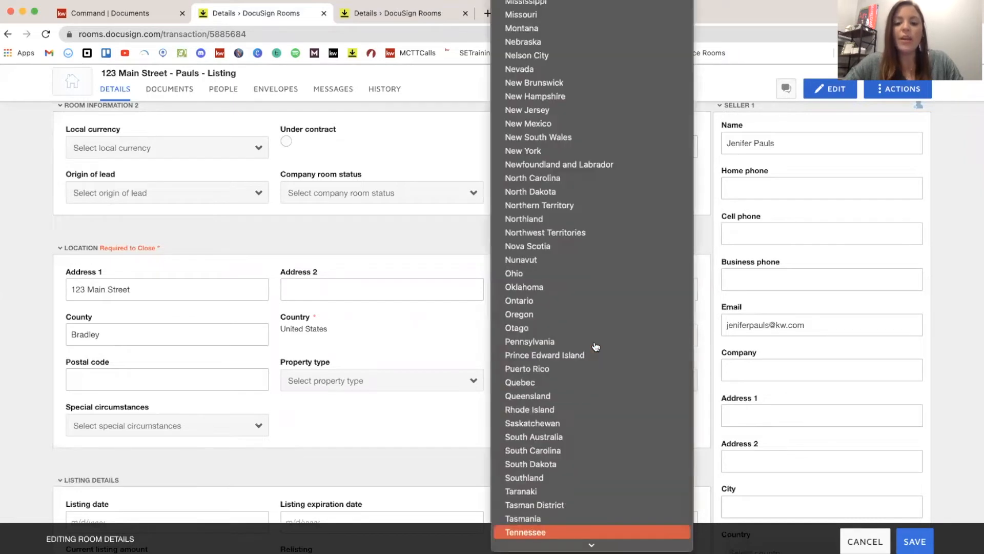
key(Return)
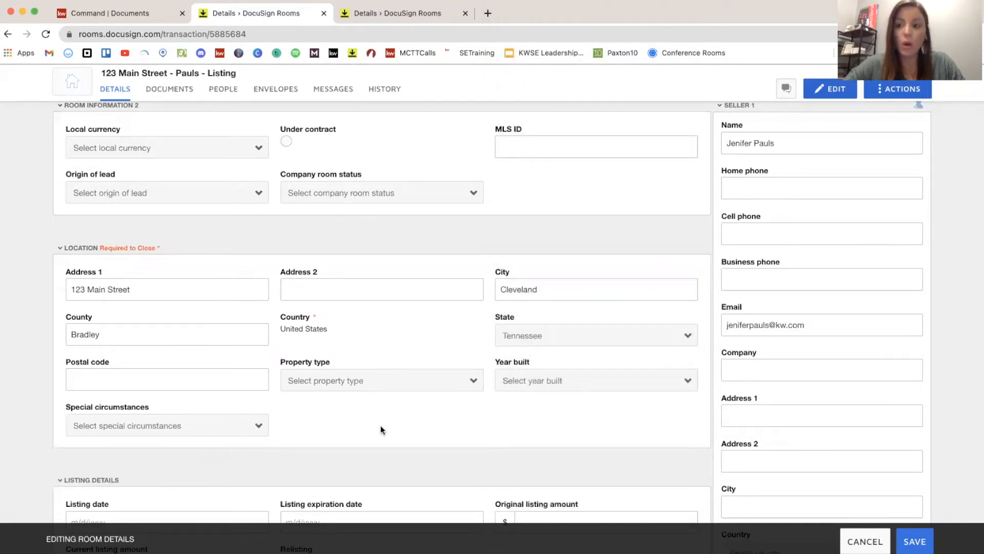
click(149, 385)
text(37312)
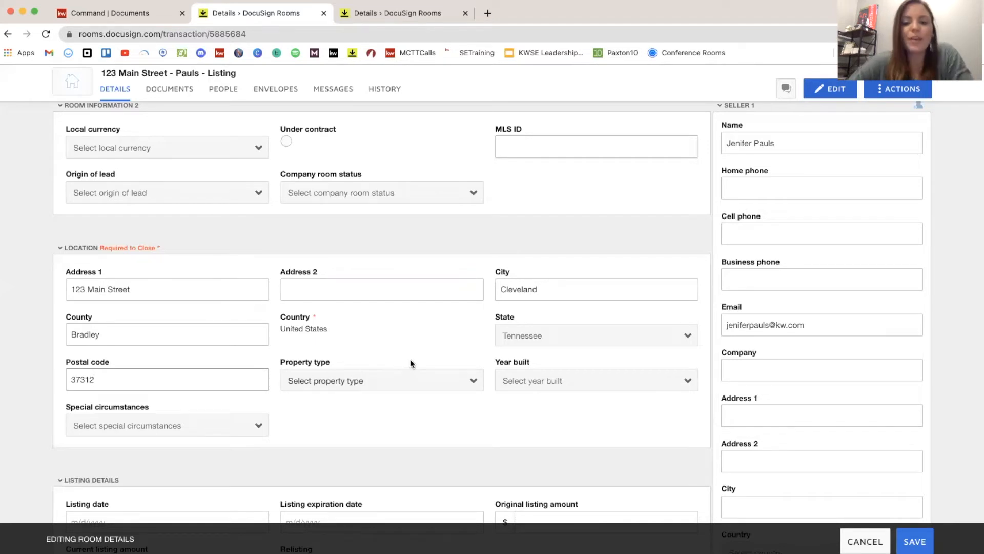
Step: Set the property's year built to 2006 in the location details
scroll(410, 363, down, 3)
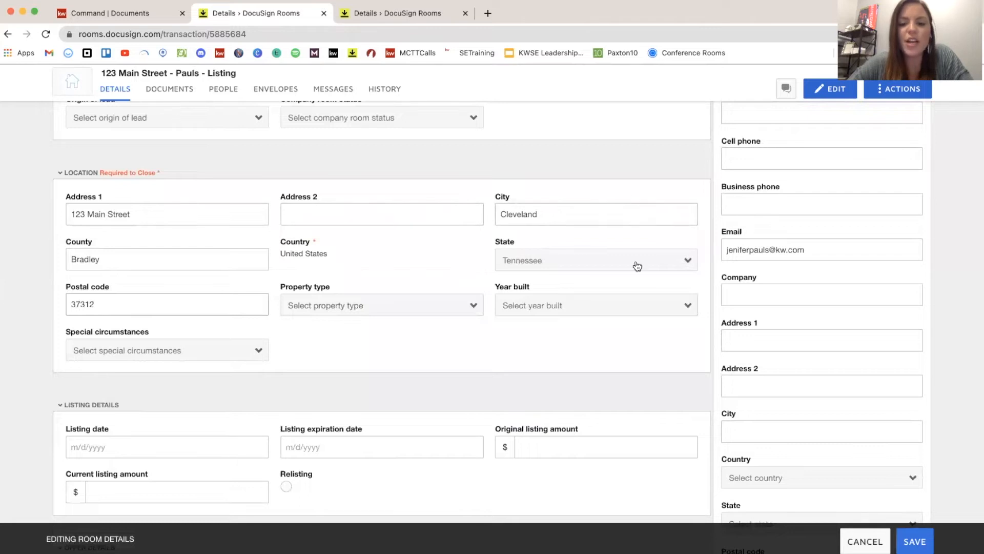
click(570, 310)
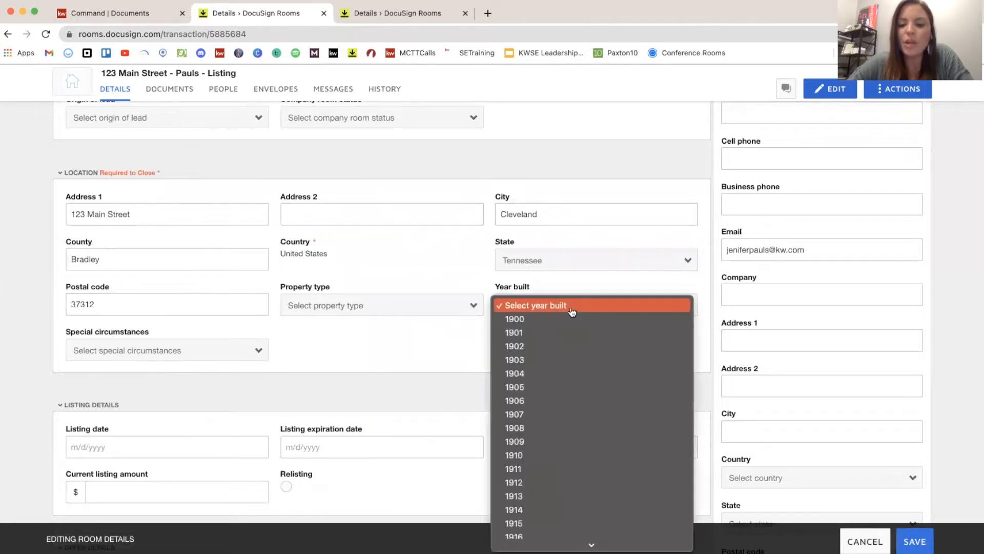
scroll(570, 377, down, 20)
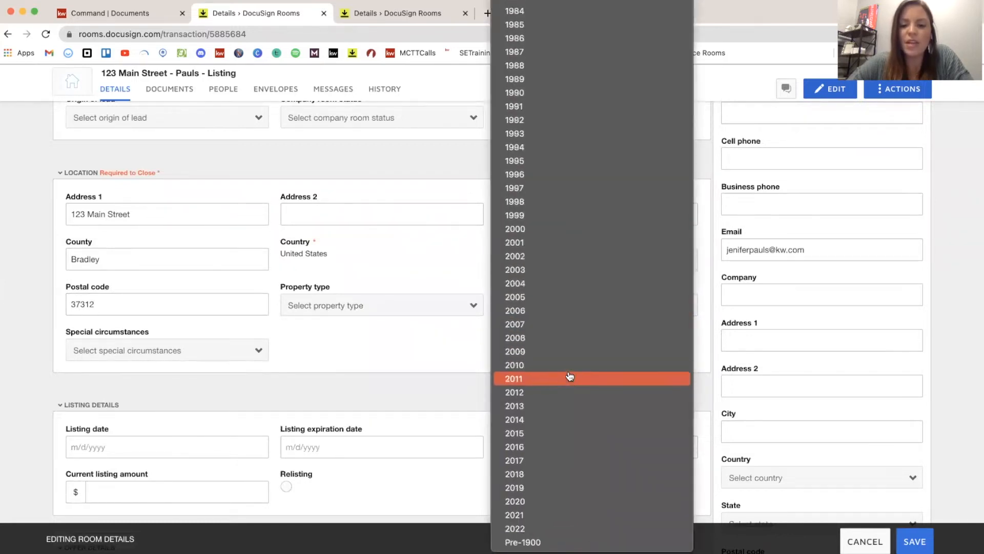
click(562, 314)
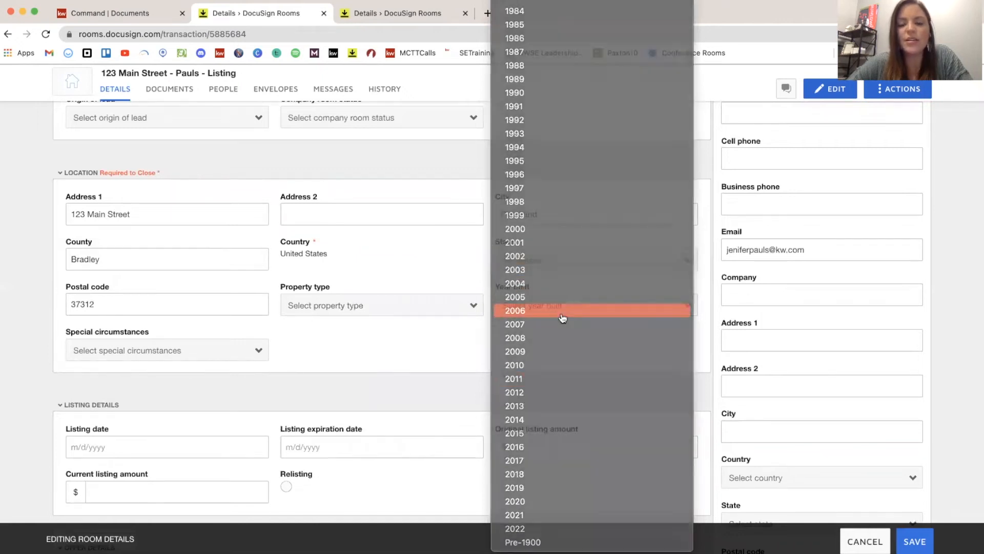
scroll(553, 354, down, 1)
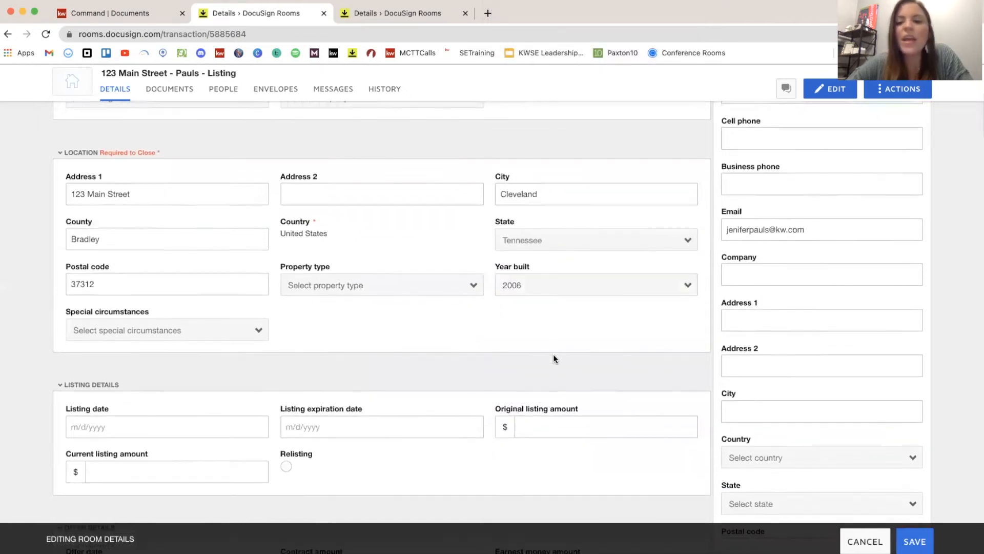
Step: Review the property's location details and the contact fields for Seller 1 and Seller 2 in the room details
scroll(552, 353, up, 2)
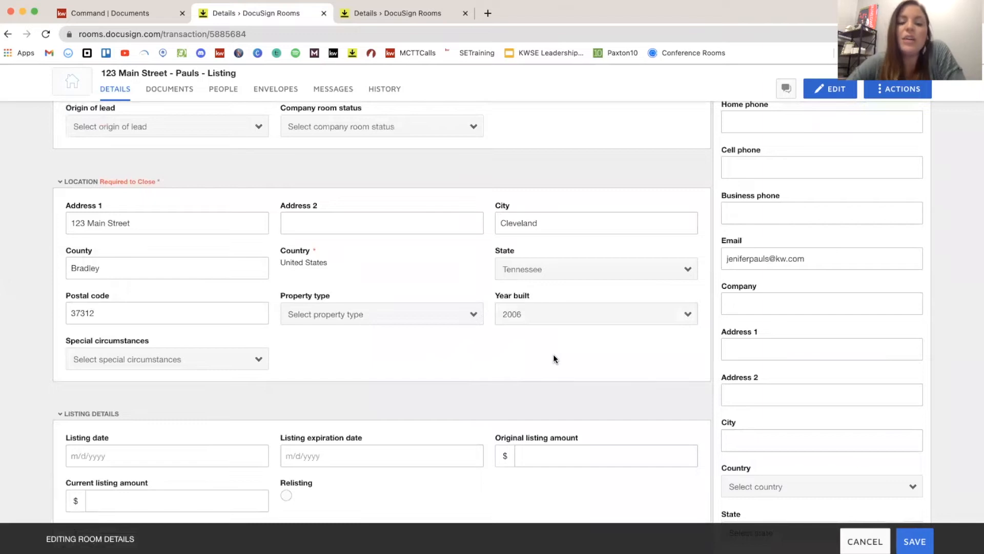
scroll(553, 356, down, 2)
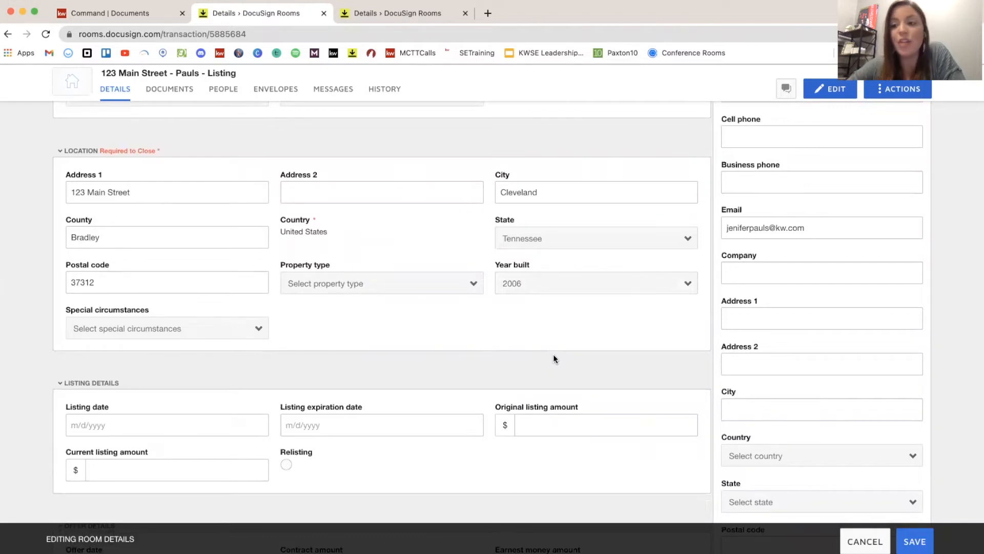
scroll(552, 353, up, 3)
scroll(552, 353, up, 1)
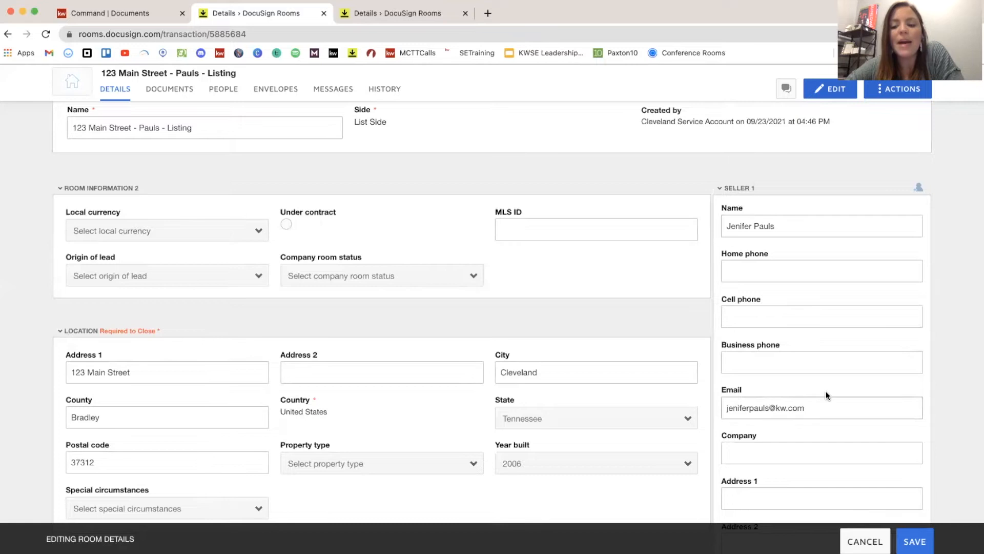
scroll(824, 390, down, 1)
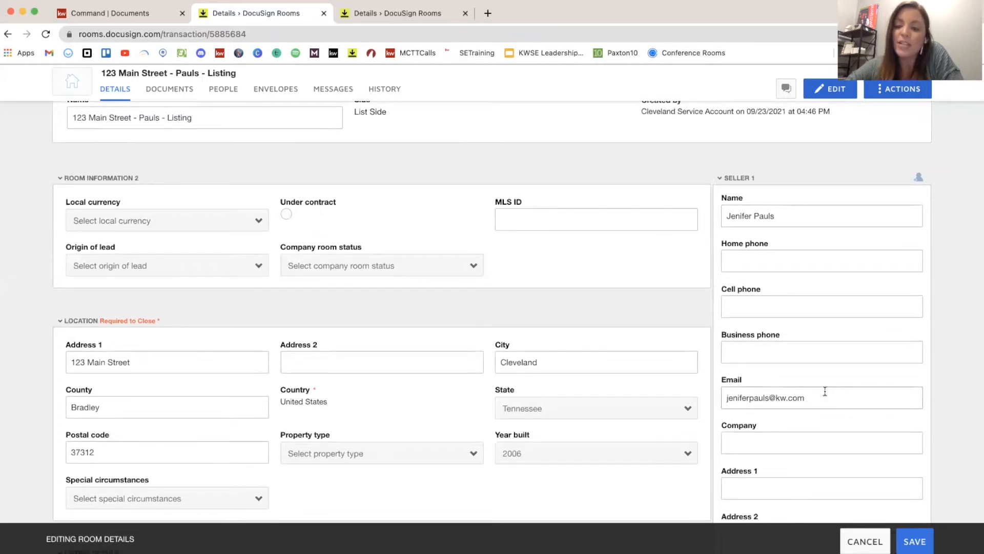
scroll(825, 391, down, 3)
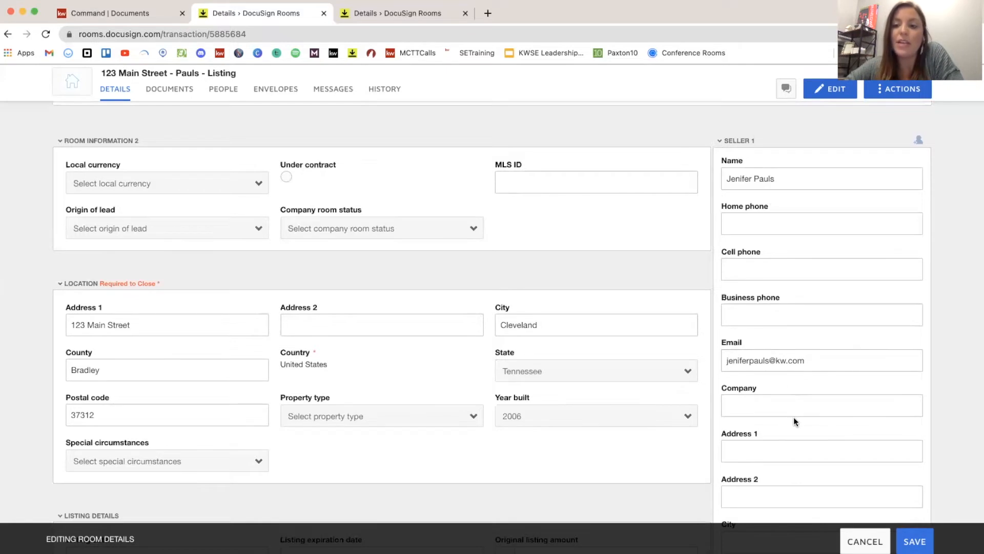
scroll(793, 418, down, 5)
scroll(794, 417, down, 8)
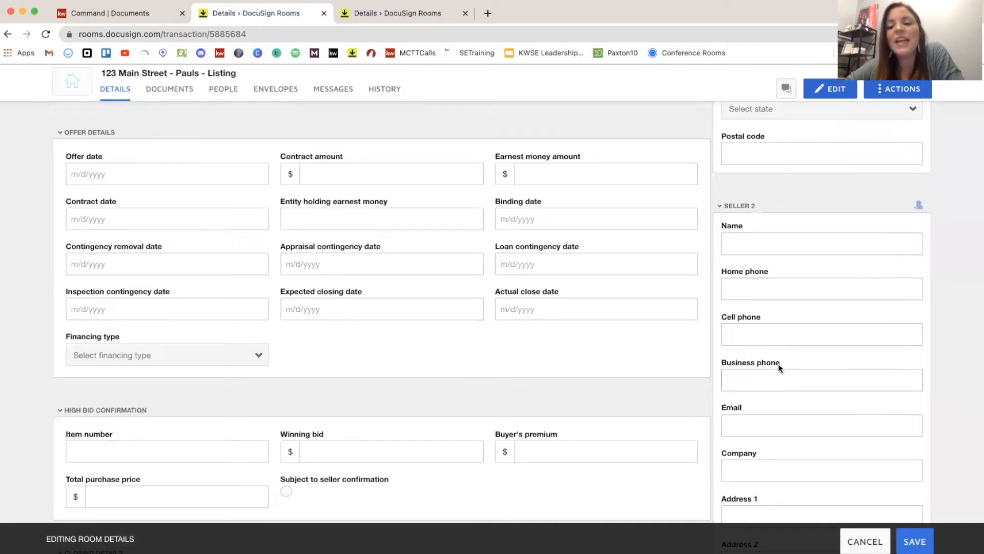
scroll(778, 364, down, 2)
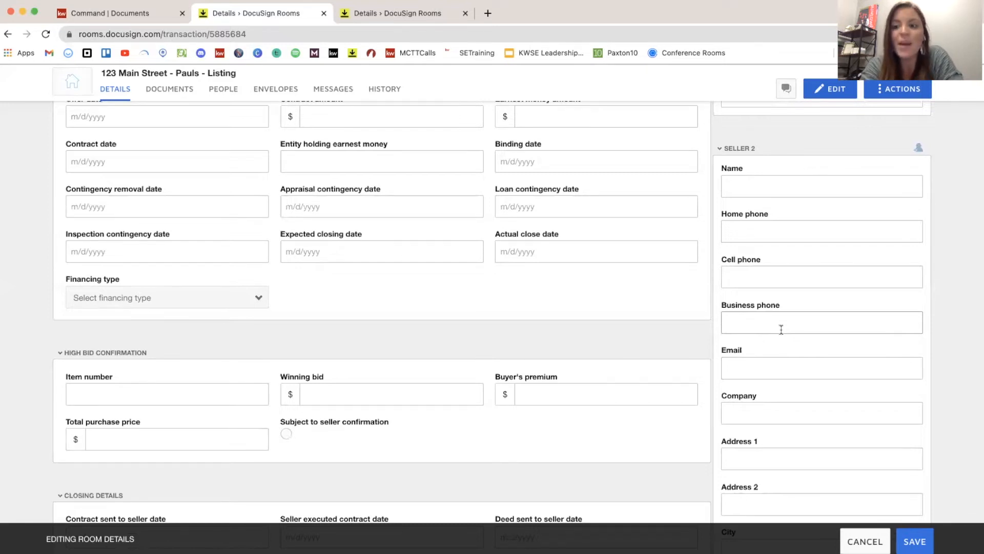
scroll(781, 329, down, 5)
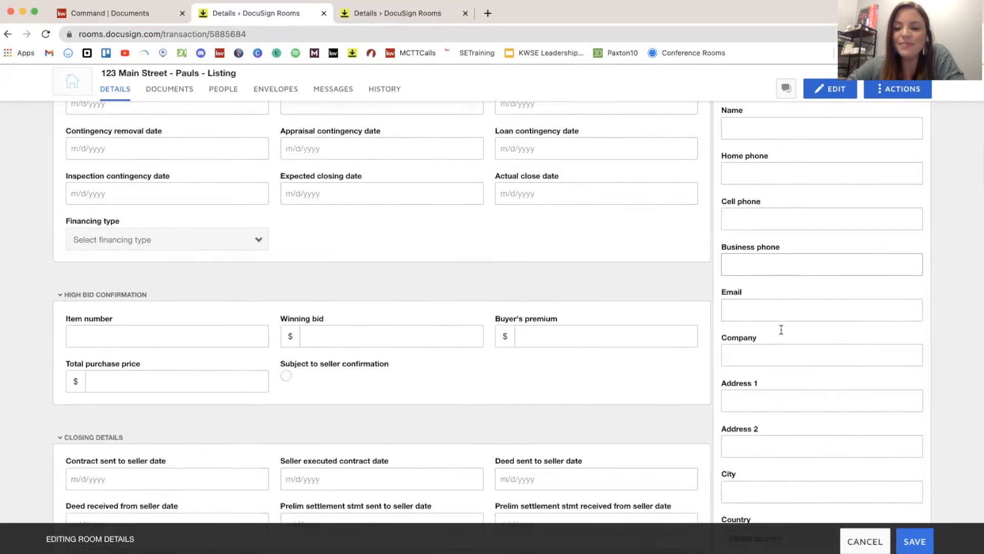
Step: Examine the contact sections for the listing agents, buyers and buyer agent in the room details
scroll(781, 329, down, 5)
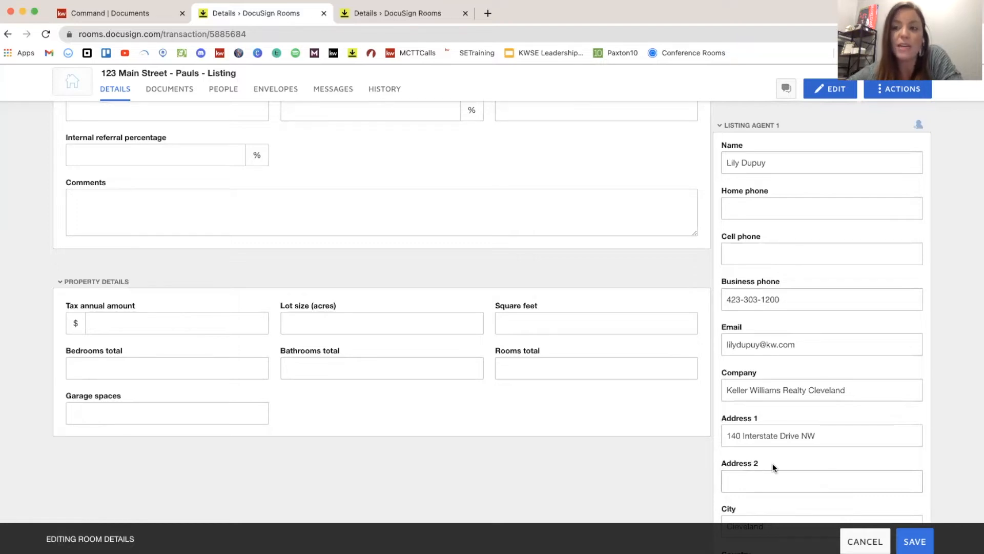
scroll(774, 467, down, 7)
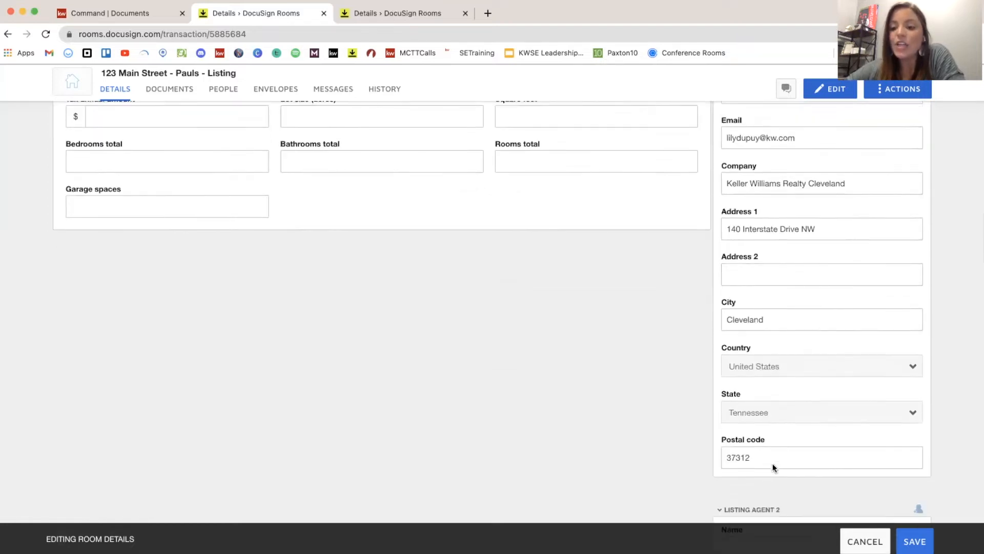
scroll(773, 464, down, 10)
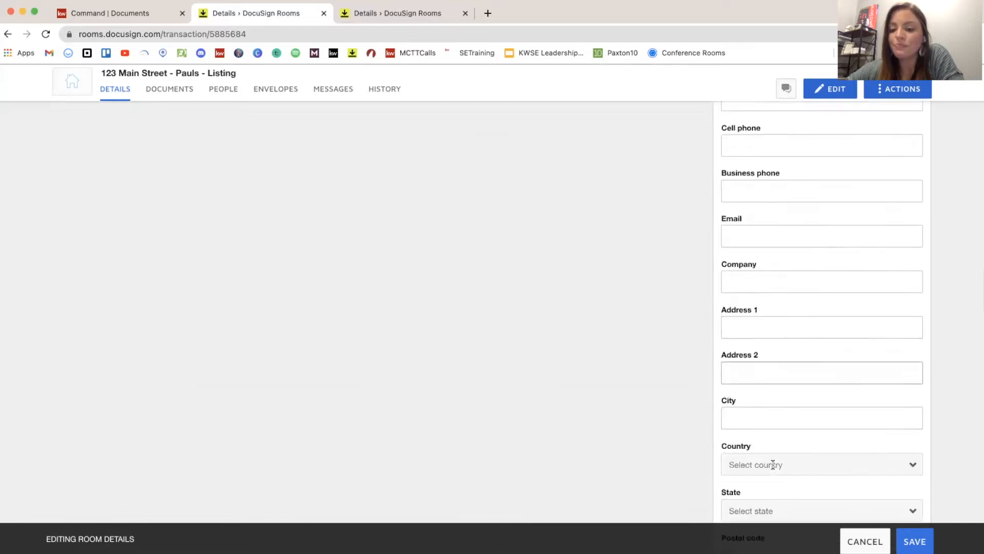
scroll(773, 467, down, 6)
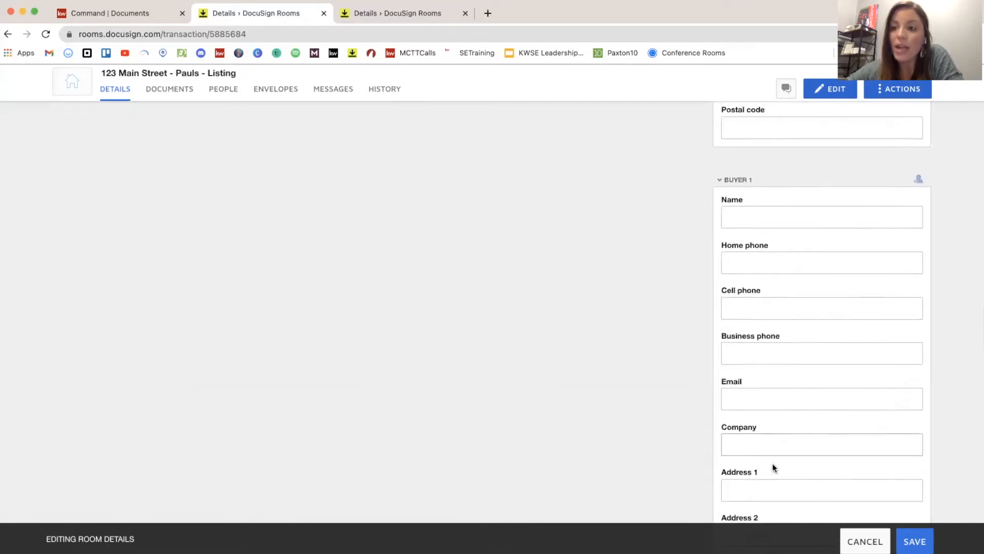
scroll(773, 463, down, 9)
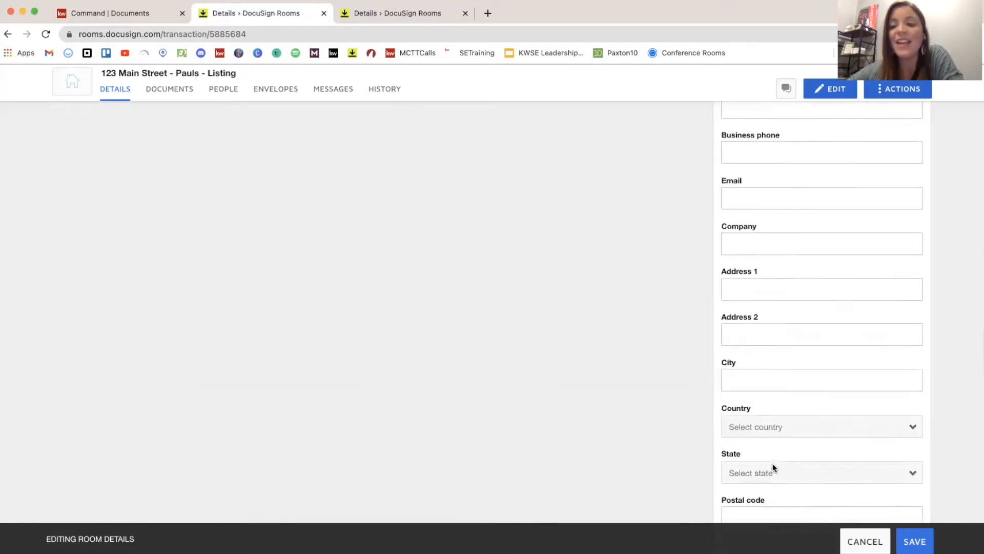
scroll(772, 467, down, 9)
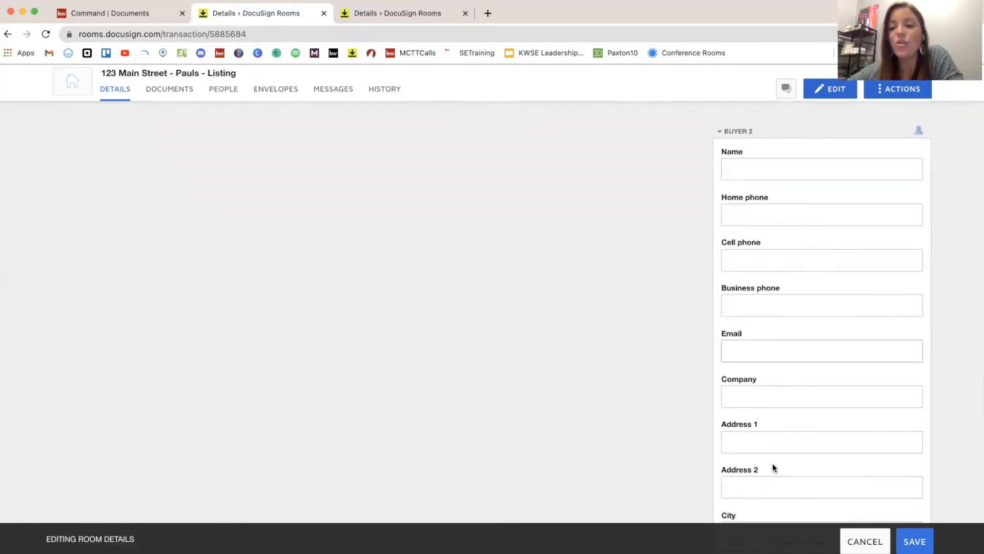
scroll(773, 467, down, 6)
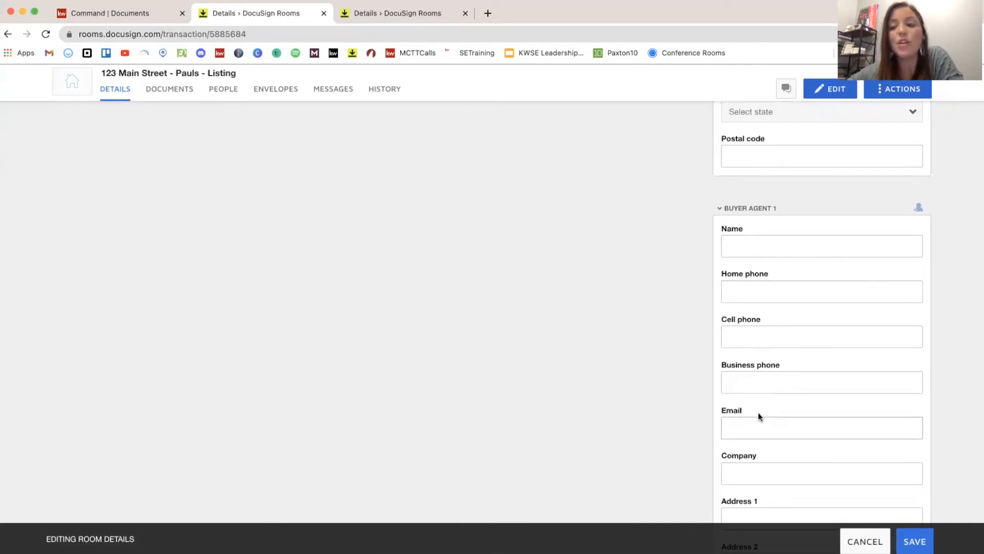
scroll(758, 412, up, 5)
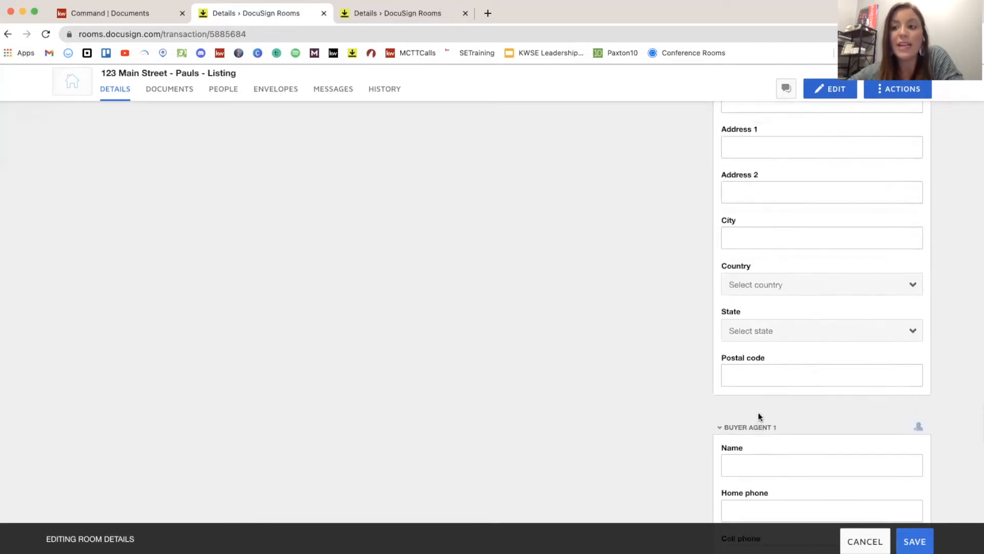
scroll(758, 412, down, 9)
scroll(758, 412, down, 9)
scroll(758, 412, up, 4)
scroll(758, 412, down, 6)
scroll(758, 412, up, 3)
scroll(758, 412, up, 15)
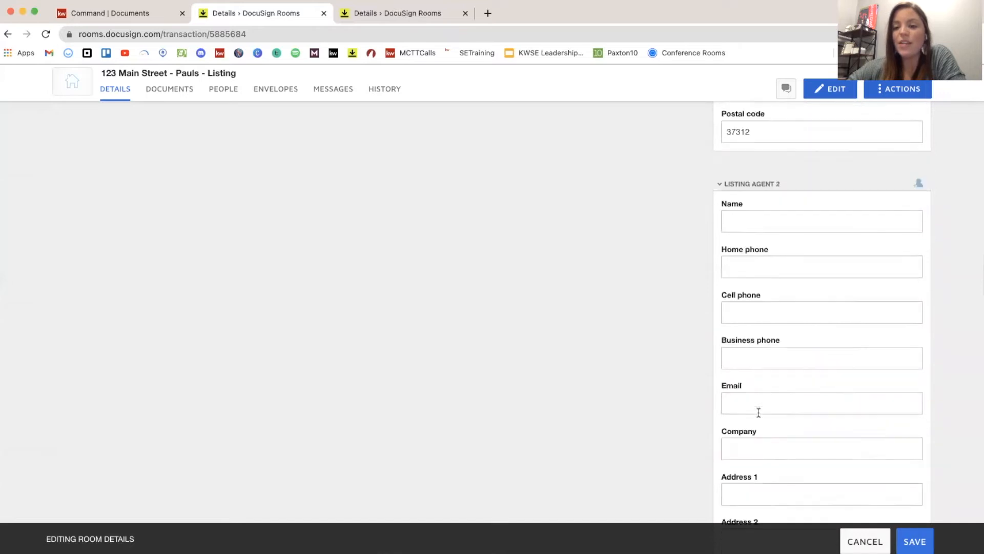
Step: Change the company of Listing Agent 1 to KW Cleveland Keller Williams
scroll(758, 412, up, 7)
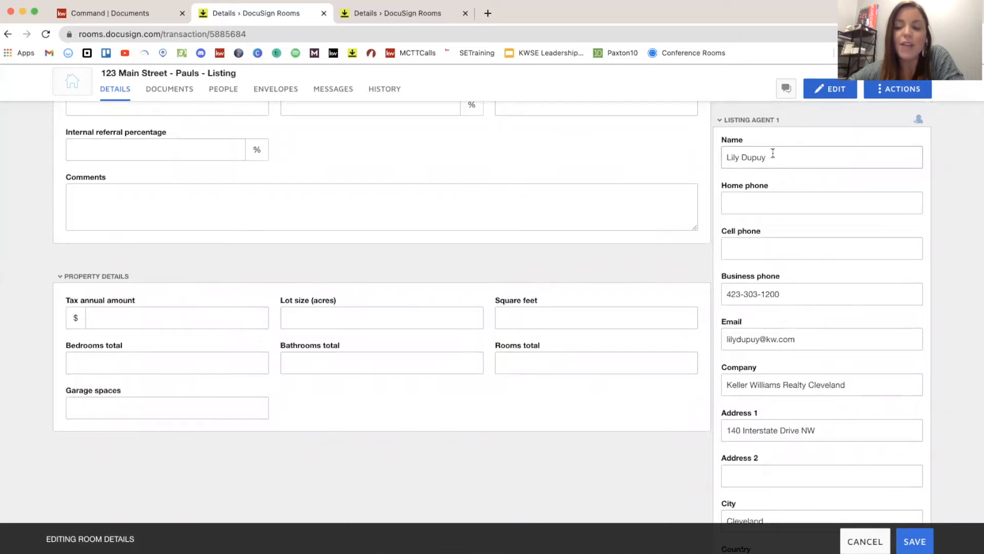
scroll(771, 153, down, 2)
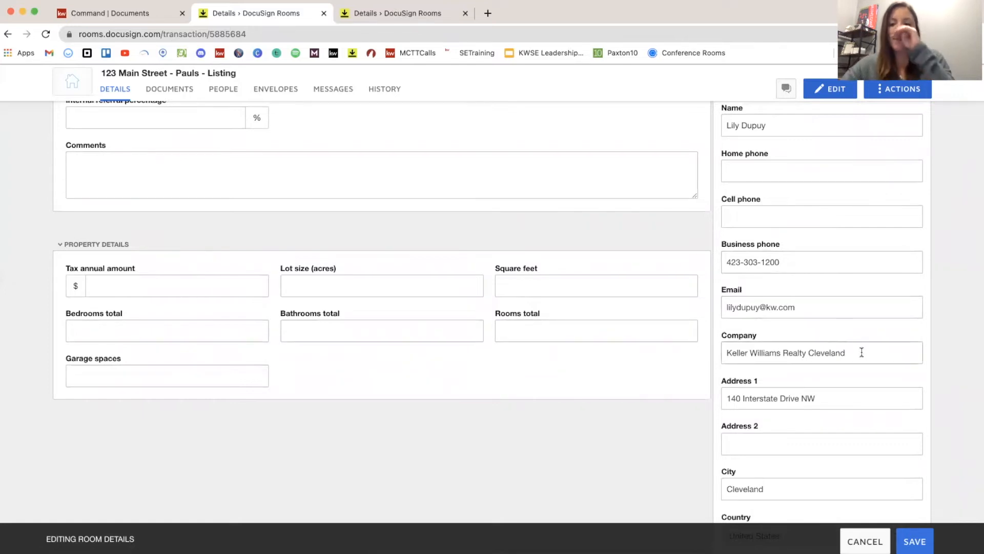
drag(862, 353, 623, 330)
text(K)
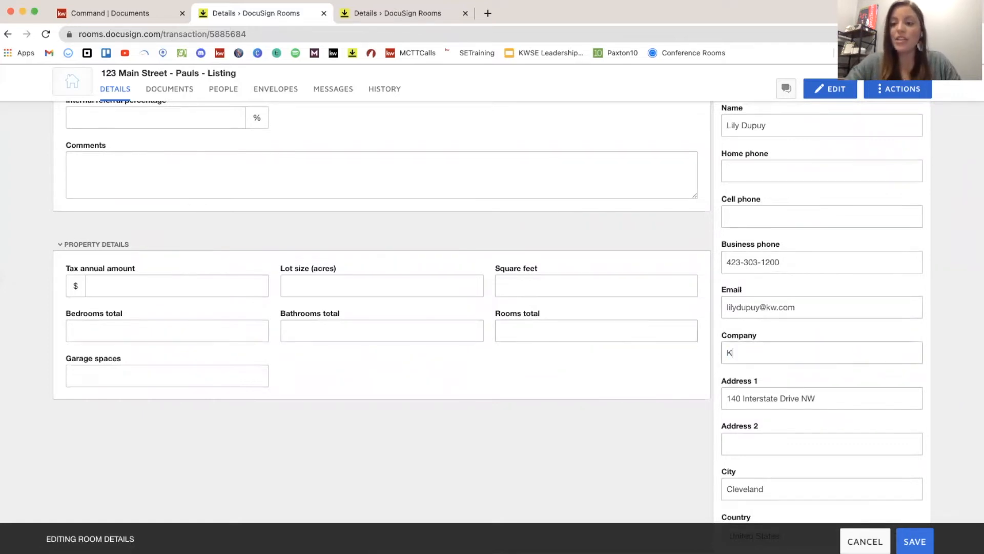
text(W Cleveland Kelle)
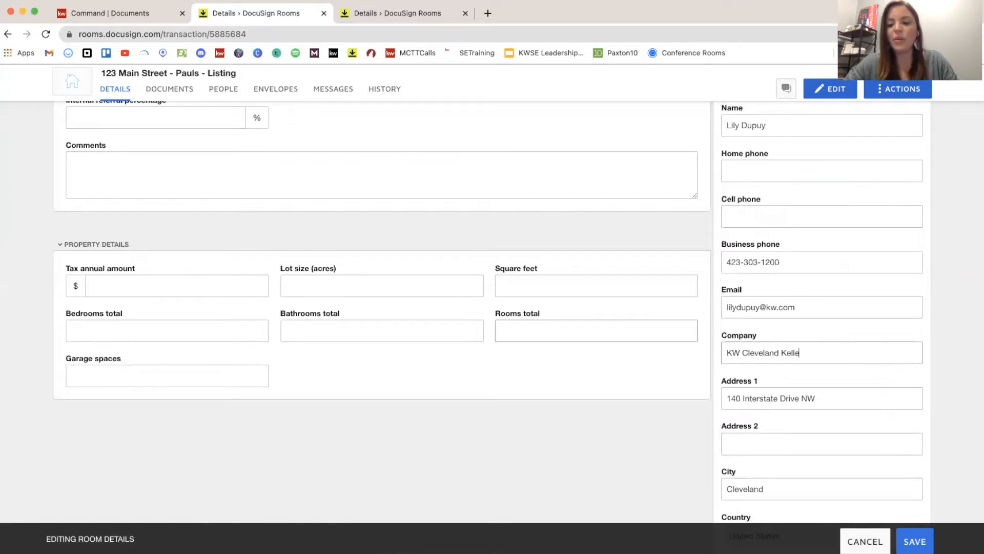
text(r Williams)
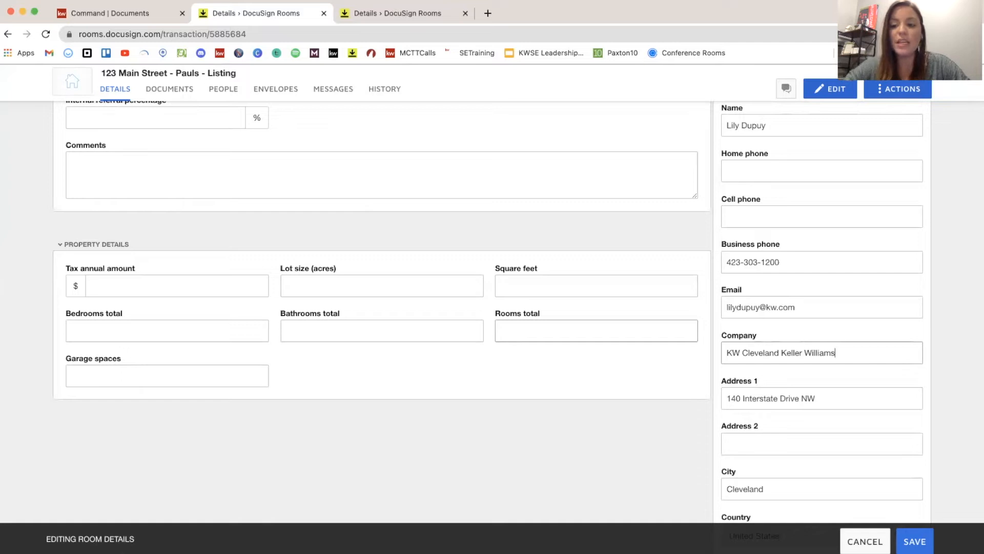
click(780, 353)
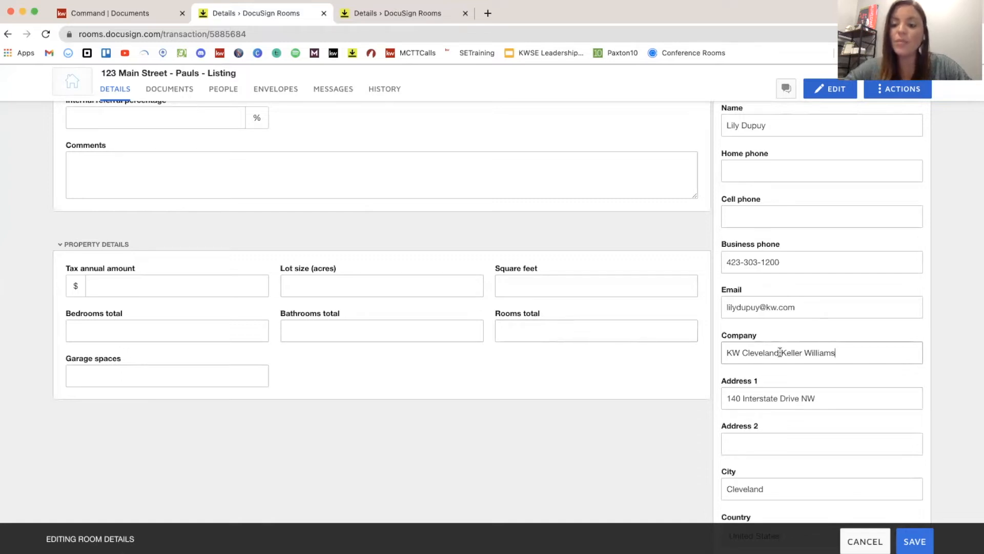
Step: Check the remaining address fields of Listing Agent 1 and save the edited room details
scroll(780, 351, down, 1)
scroll(776, 338, down, 1)
scroll(771, 301, down, 2)
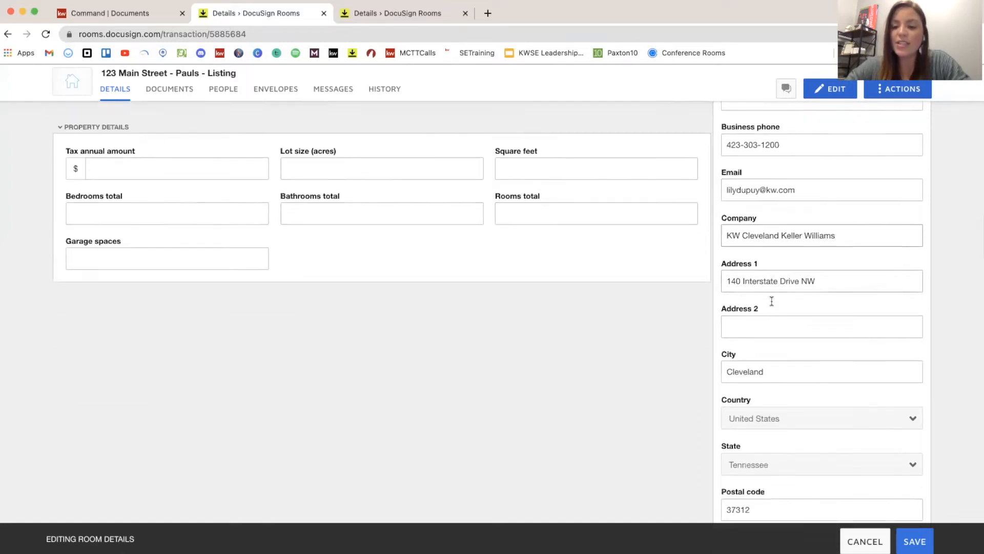
scroll(771, 303, down, 1)
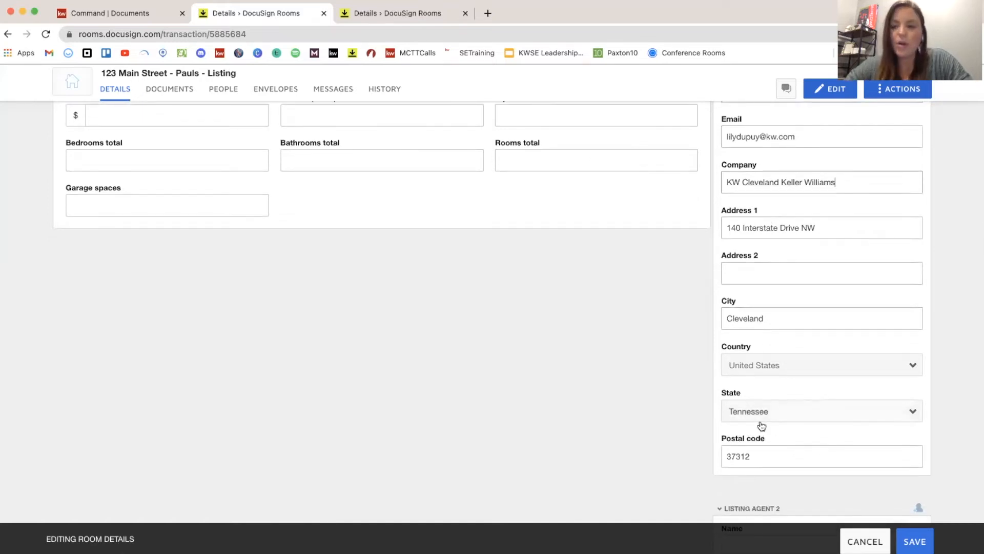
scroll(762, 425, up, 4)
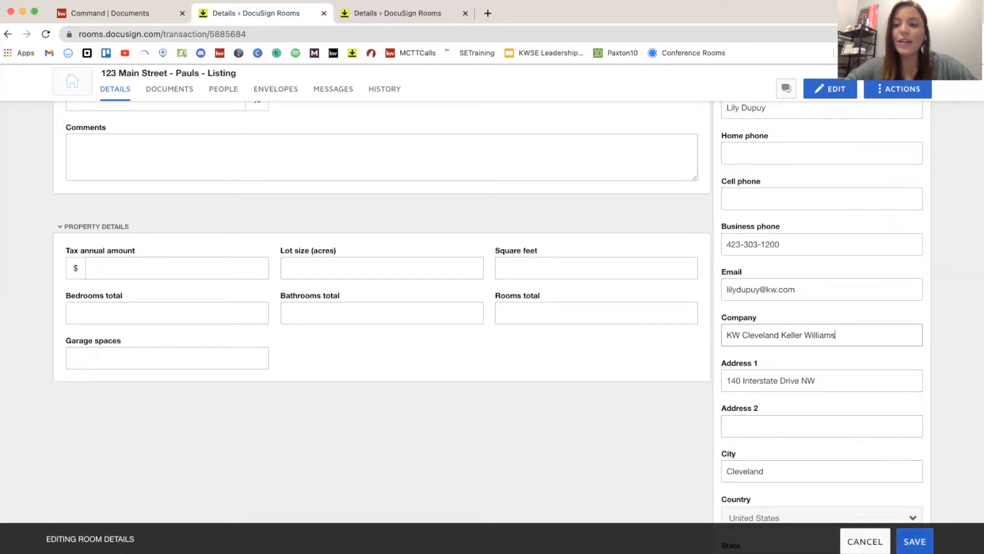
click(915, 541)
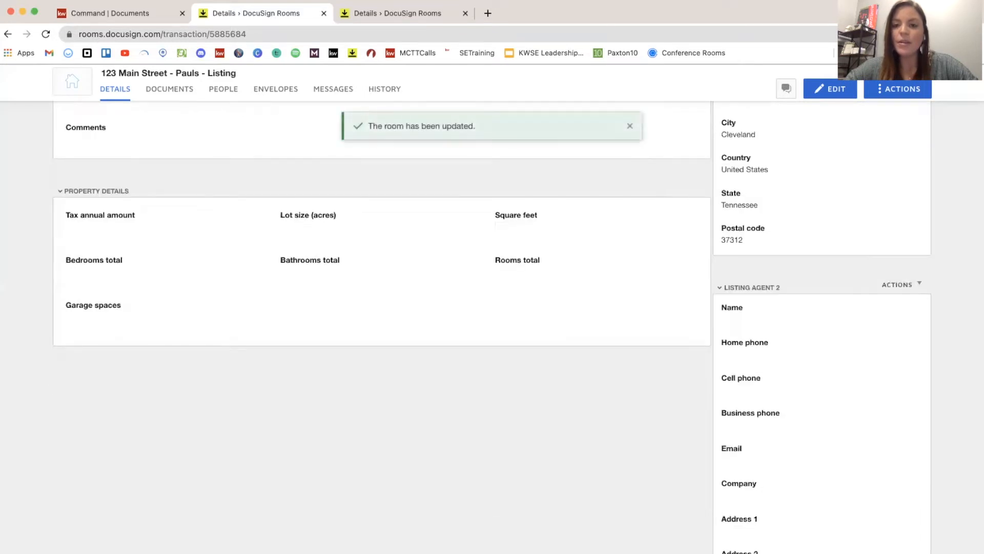
Step: Open the document list of the 123 Main Street listing room
scroll(629, 211, up, 4)
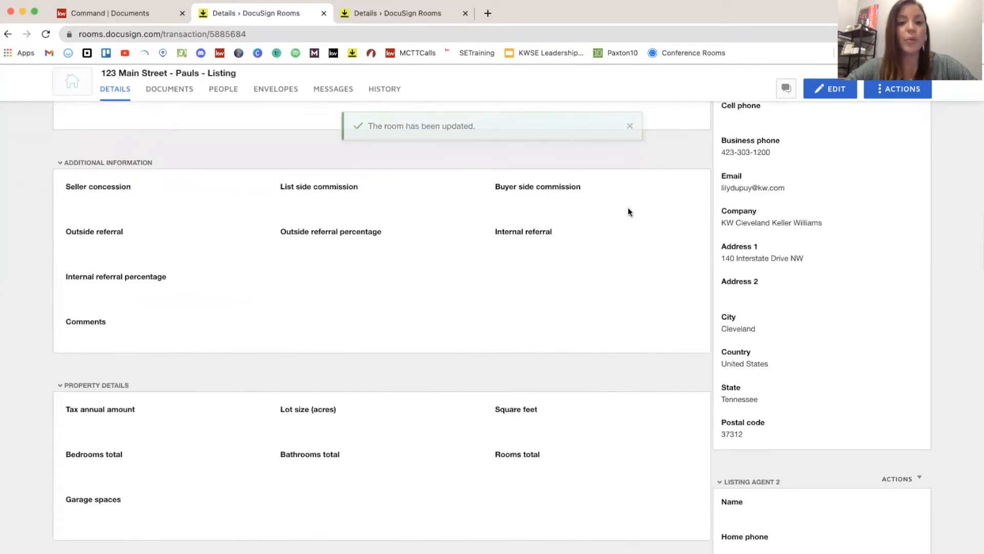
scroll(628, 211, up, 15)
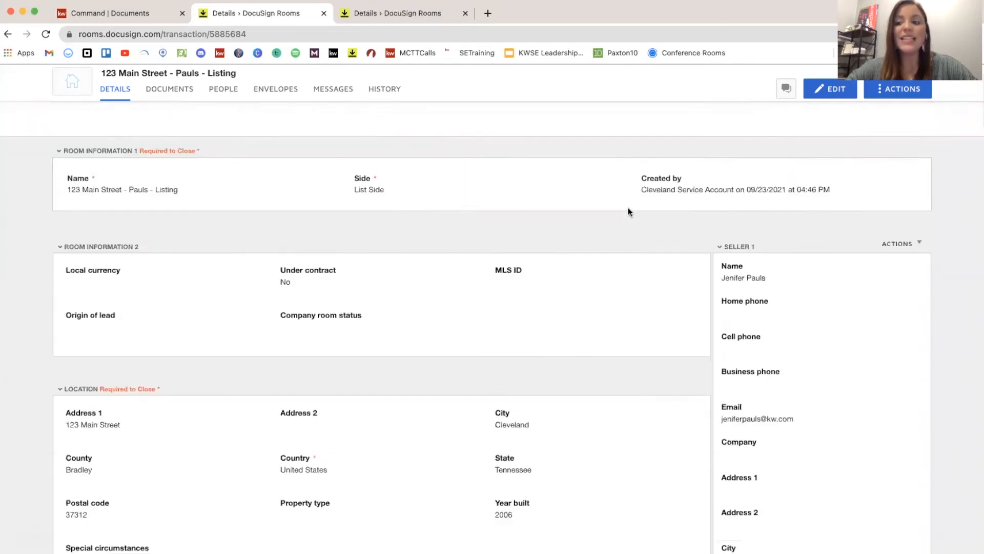
scroll(628, 211, up, 2)
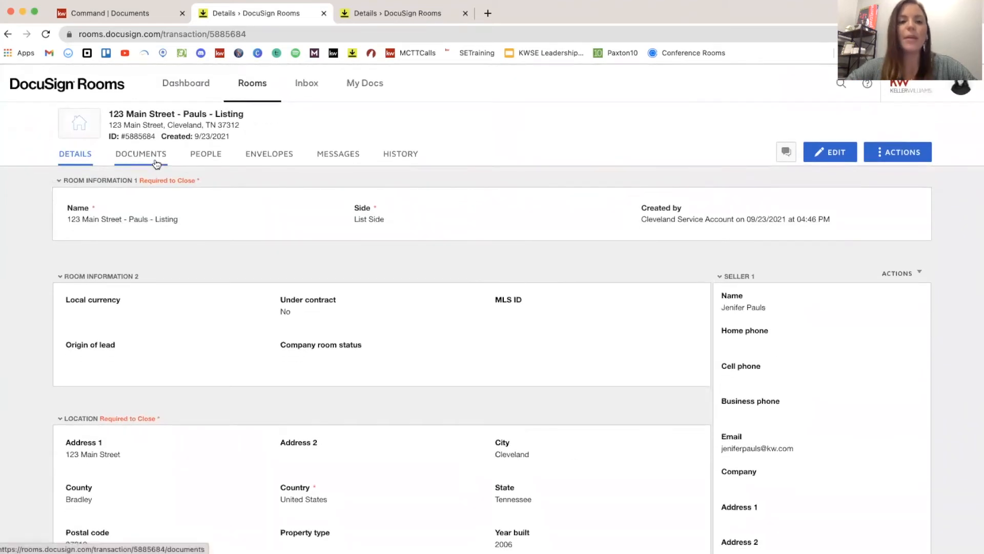
click(156, 163)
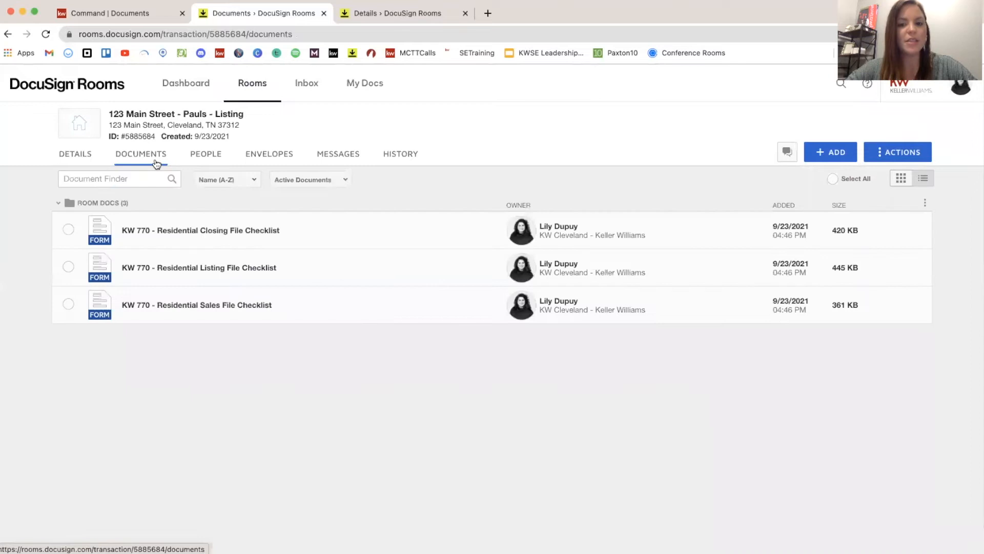
Step: Start adding DocuSign Forms to the room, expand the full list of form groups and browse the TAR - Tennessee Association library
click(838, 155)
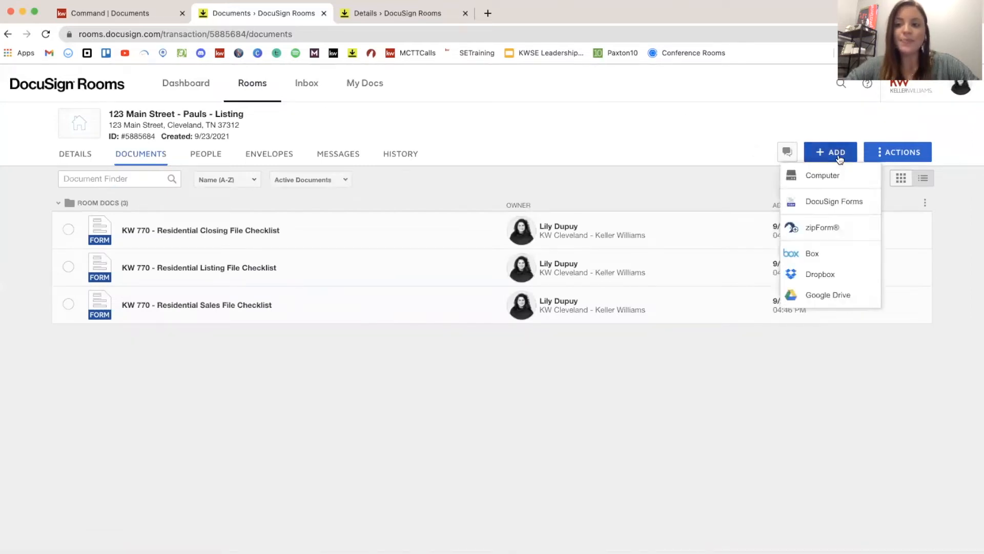
click(838, 201)
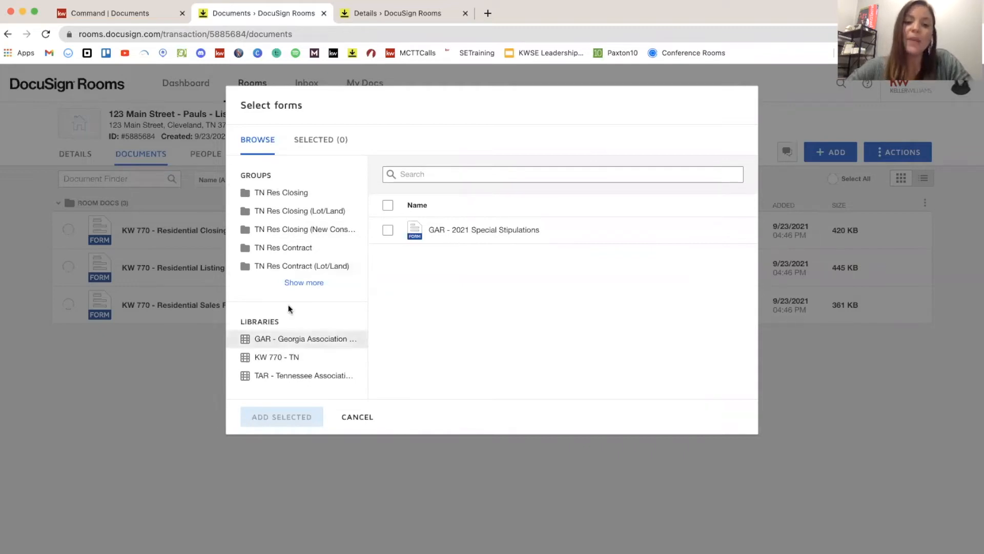
click(304, 282)
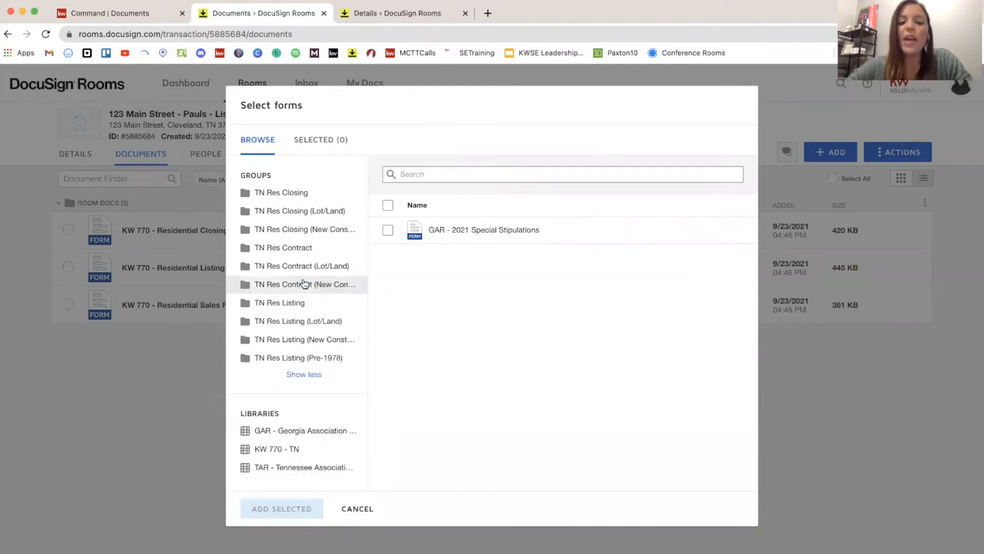
click(289, 472)
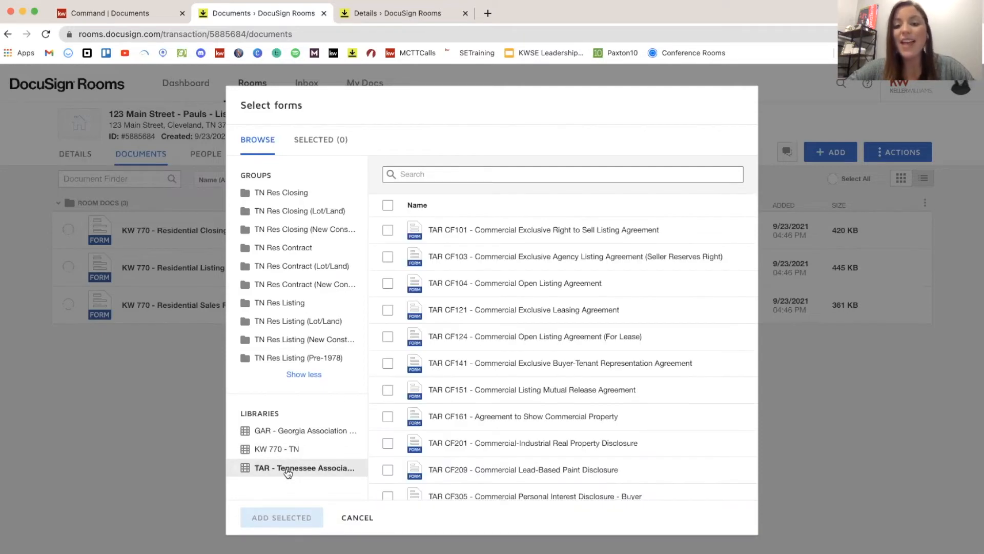
scroll(440, 435, down, 3)
scroll(440, 434, up, 2)
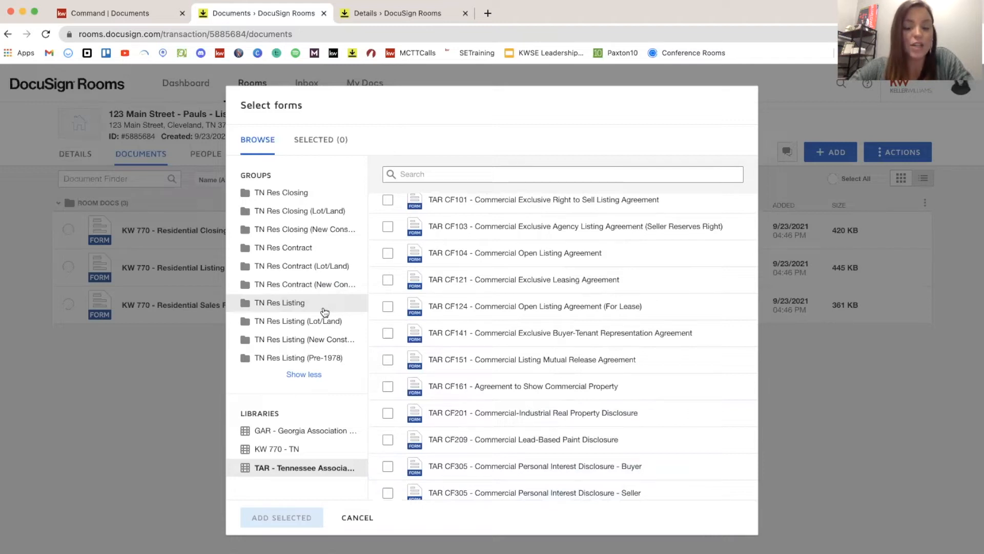
Step: Add all available forms from the TN Res Listing group to the room except TAR RF203 - Residential Property Condition Exemption
click(294, 302)
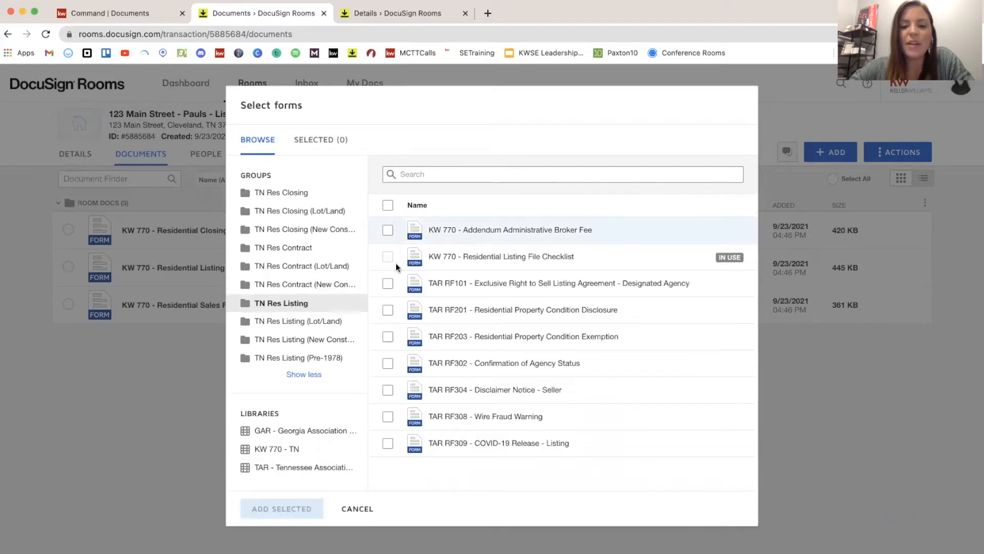
click(388, 207)
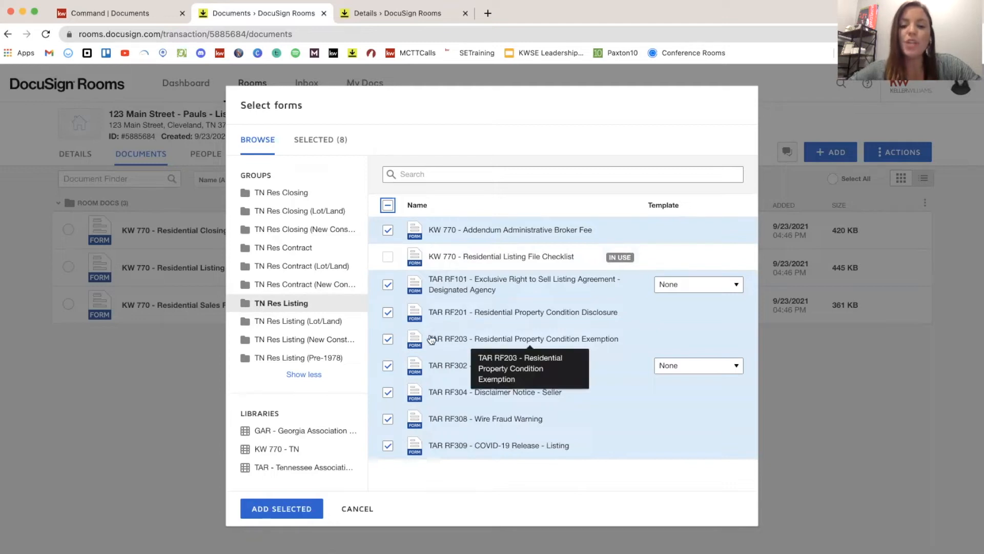
click(388, 339)
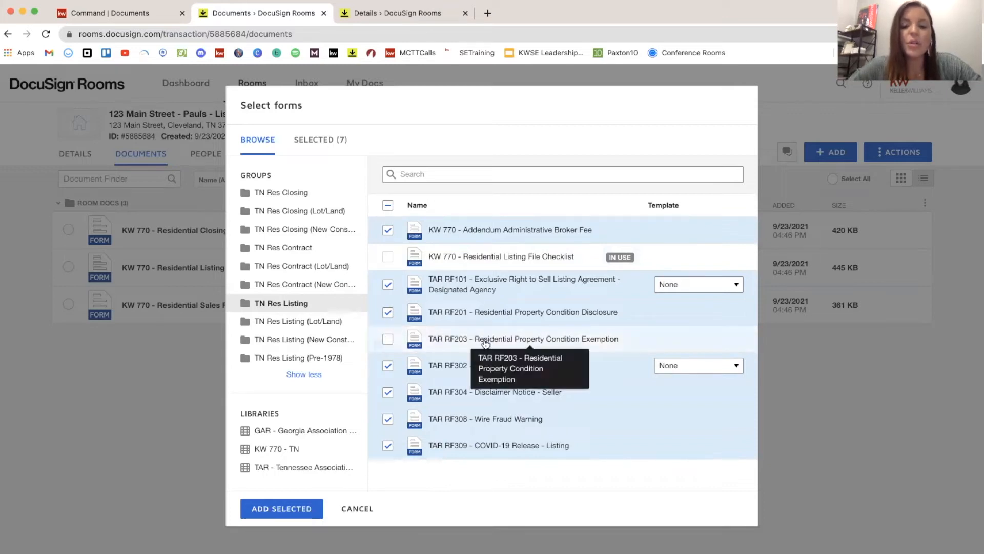
click(290, 508)
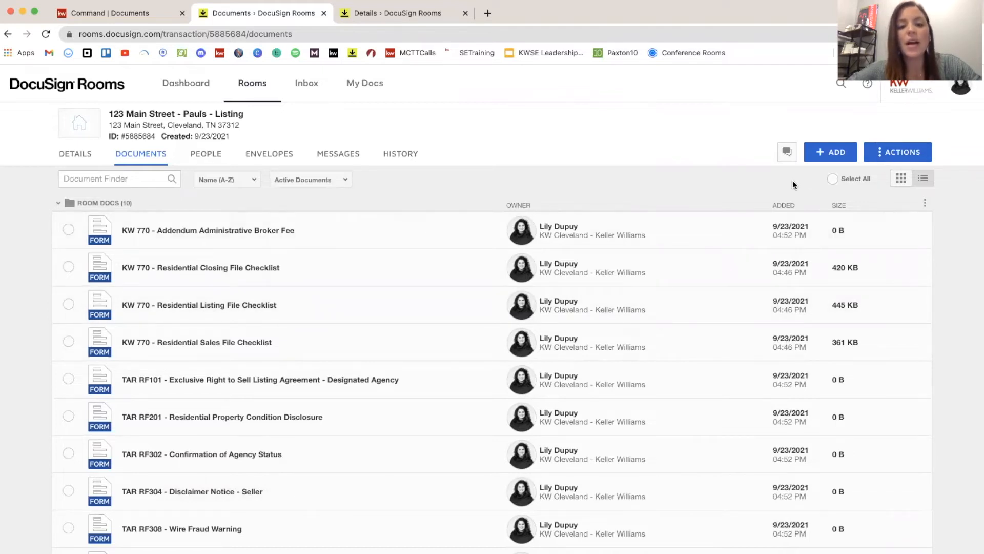
click(912, 155)
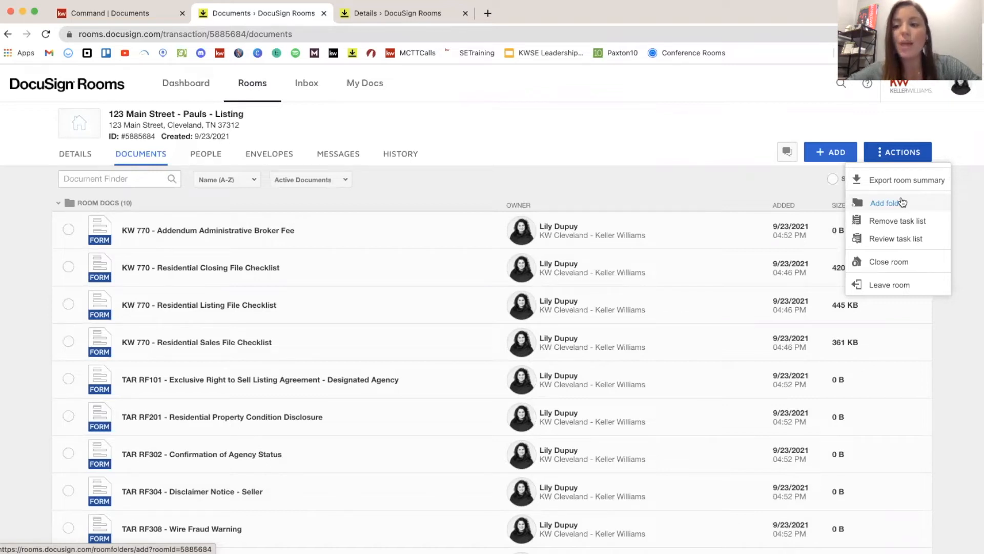
click(574, 184)
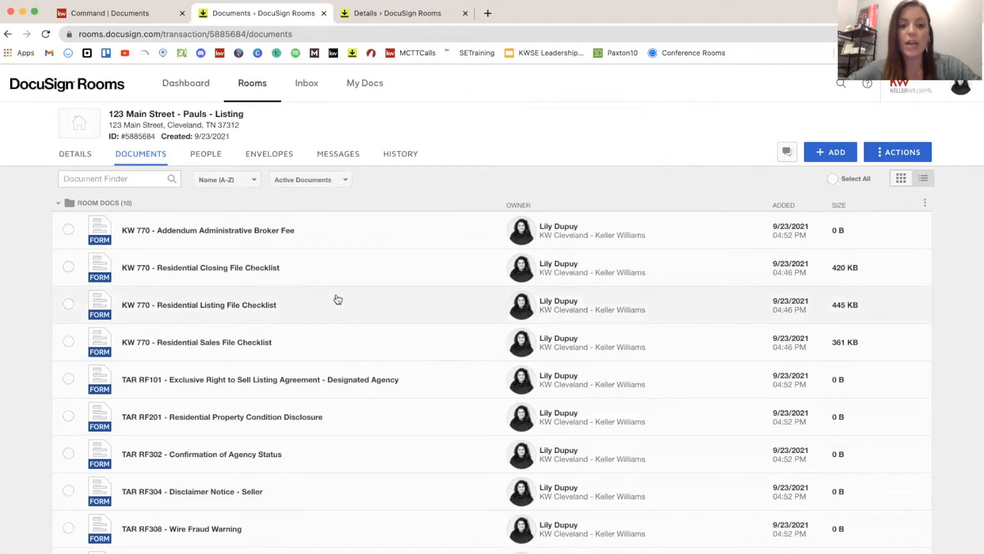
Step: Open the KW 770 - Residential Listing File Checklist from the room documents and examine its header fields and required items
scroll(336, 299, down, 2)
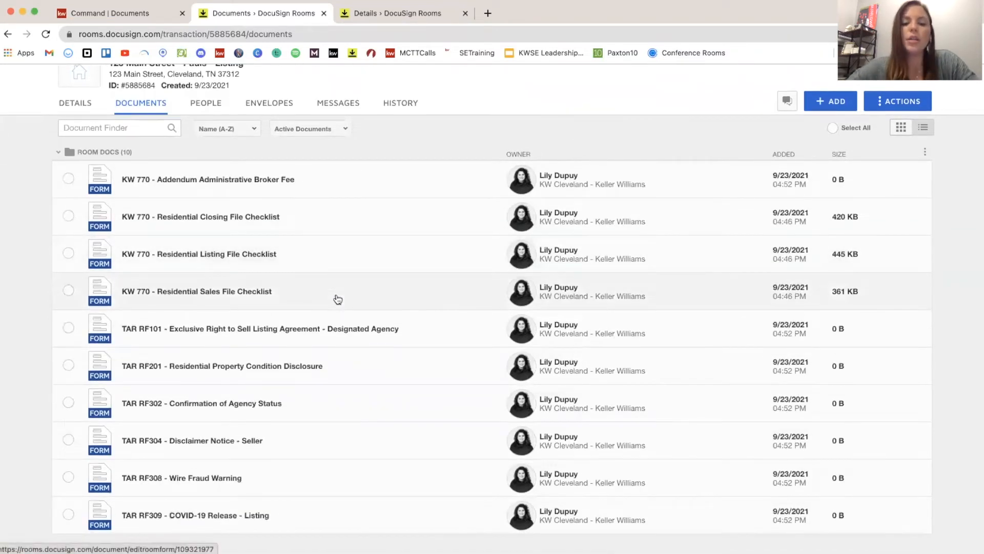
scroll(337, 300, down, 1)
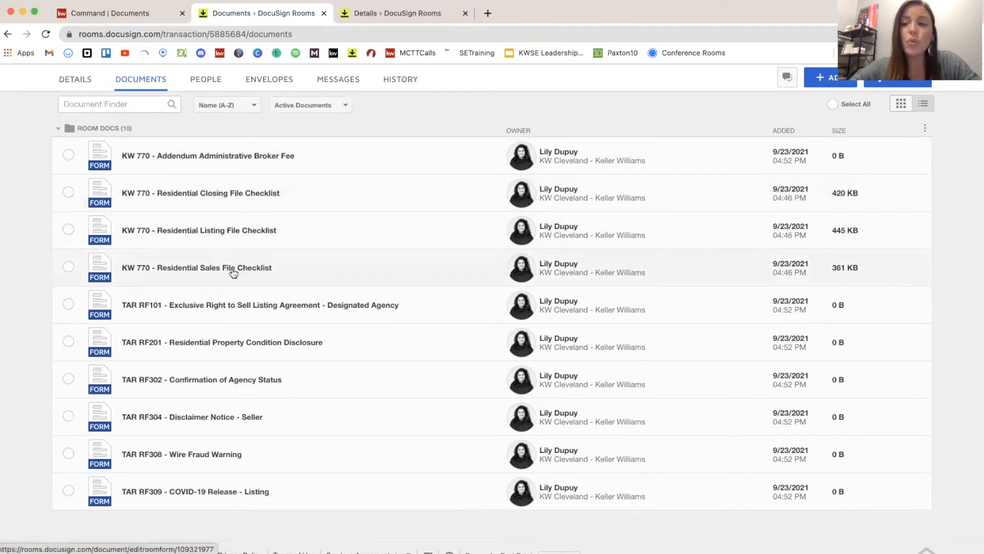
click(228, 236)
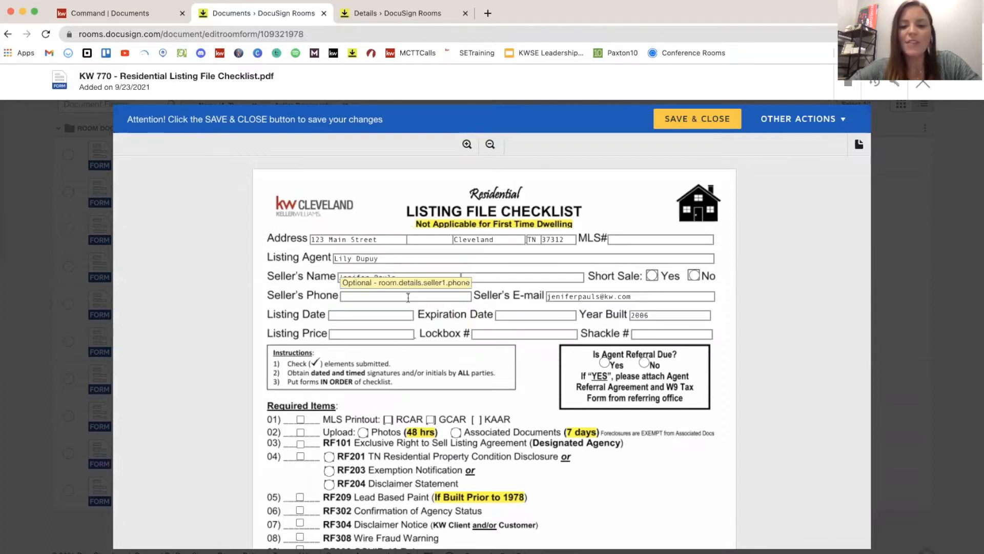
scroll(427, 309, down, 2)
scroll(427, 309, down, 2)
scroll(428, 309, up, 2)
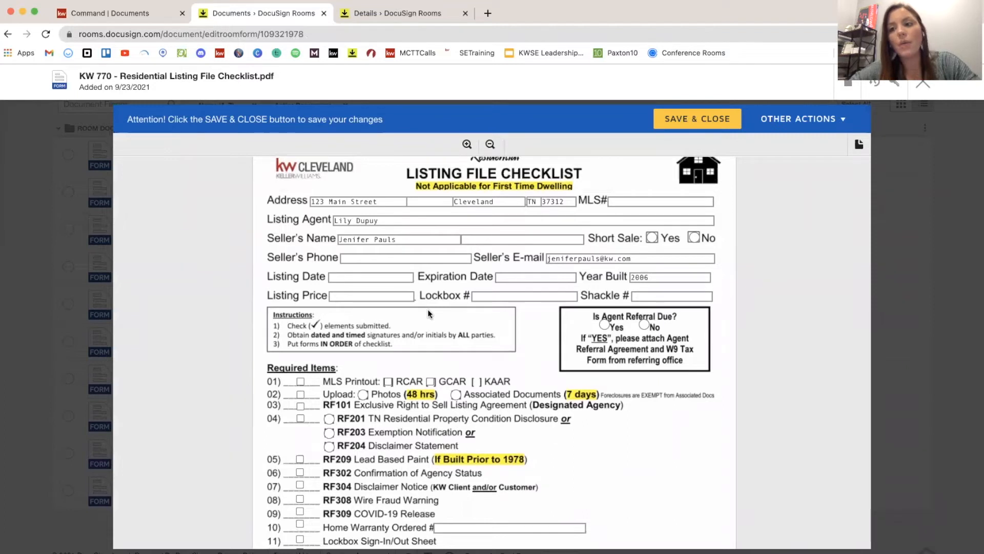
scroll(428, 309, down, 2)
scroll(427, 309, up, 1)
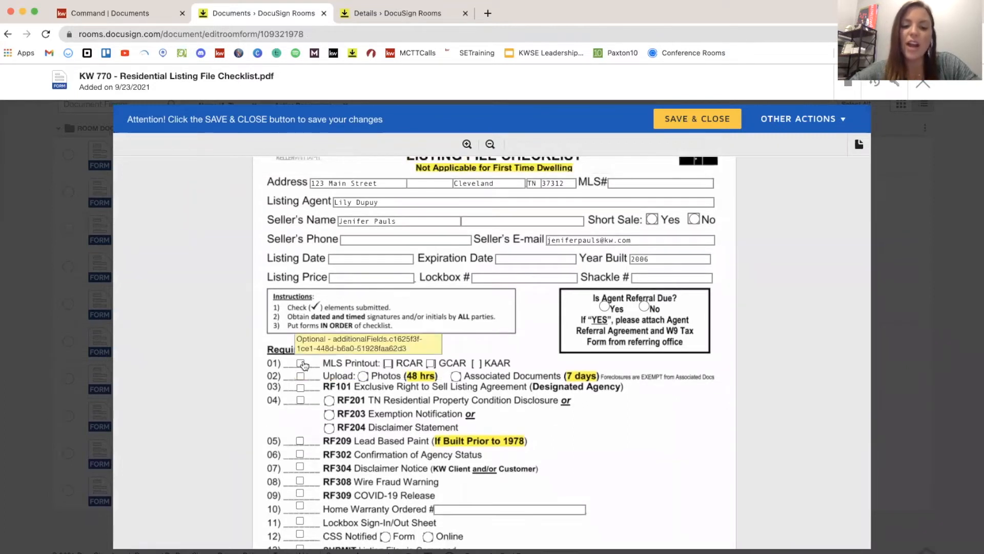
Step: Tick required items 01 through 04 on the listing file checklist and clear them again
click(302, 378)
click(301, 389)
click(301, 400)
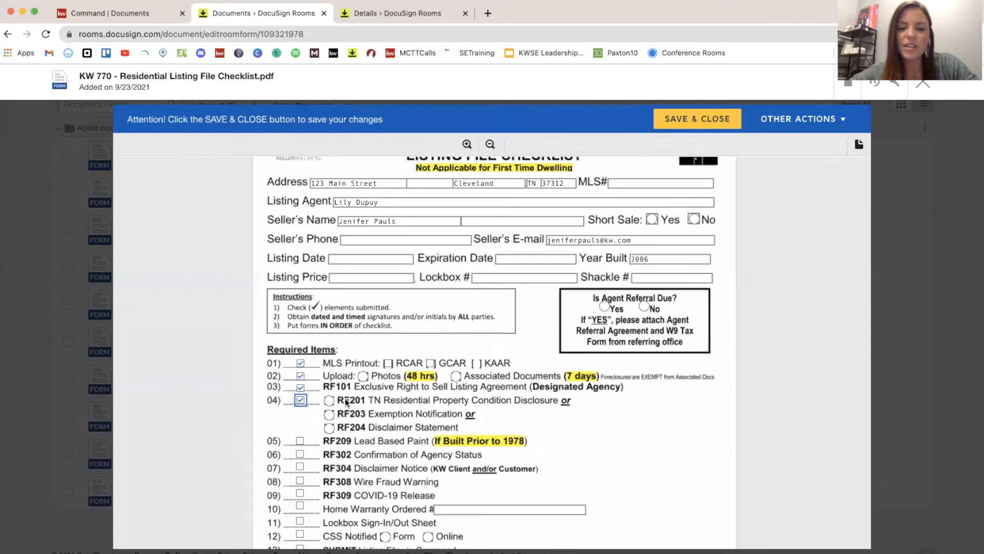
click(300, 396)
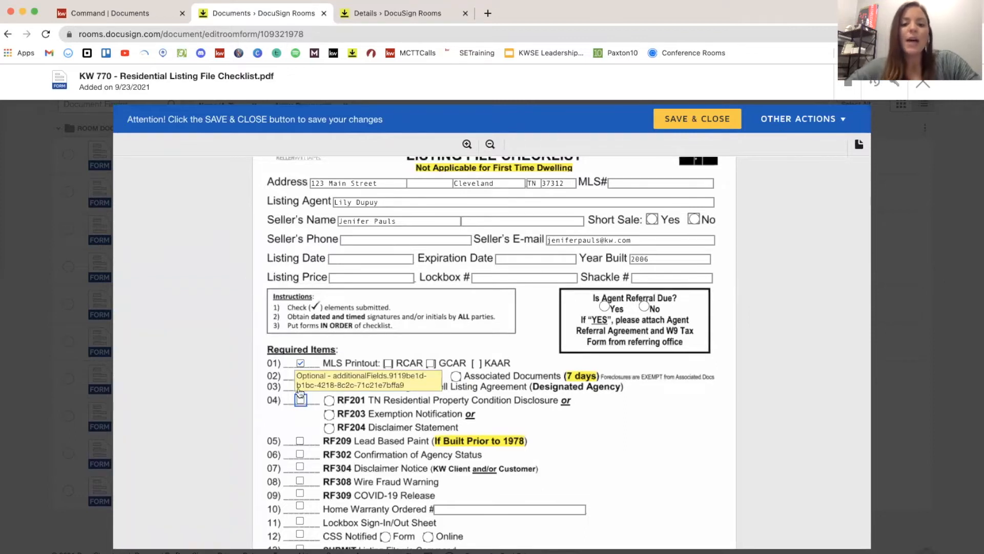
click(300, 387)
click(301, 376)
click(301, 364)
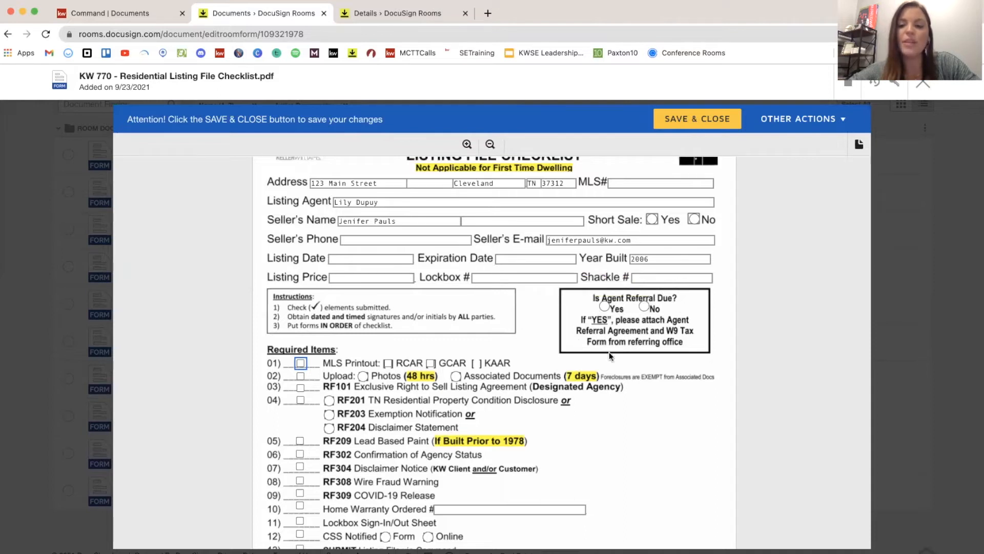
Step: Save and close the listing file checklist, and open the TAR RF101 - Exclusive Right to Sell Listing Agreement form
scroll(652, 307, up, 2)
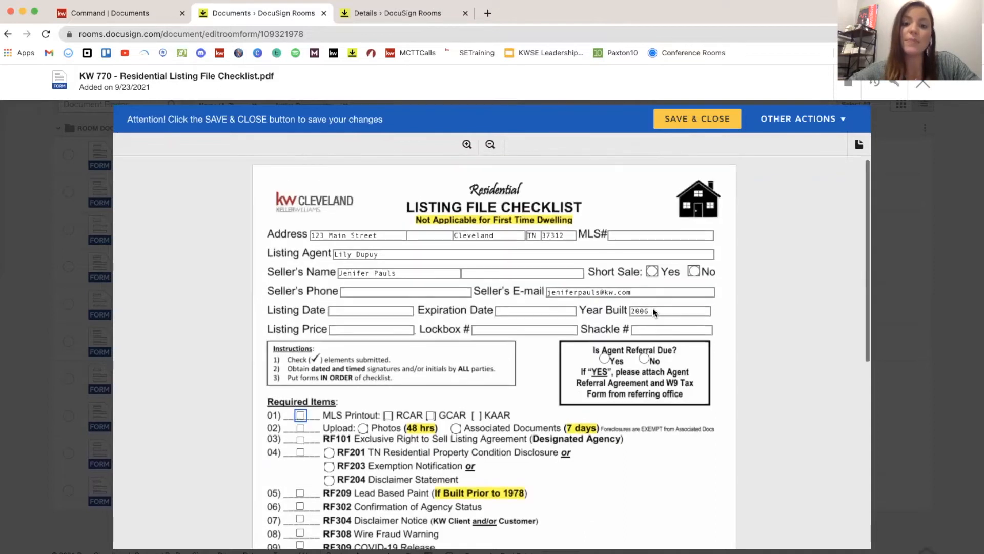
click(705, 120)
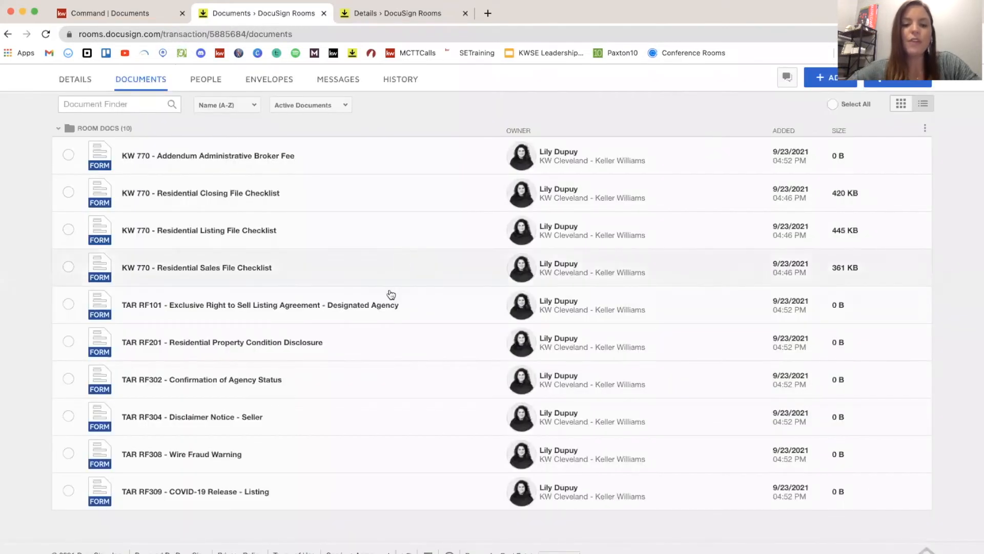
scroll(380, 322, down, 1)
scroll(379, 322, up, 1)
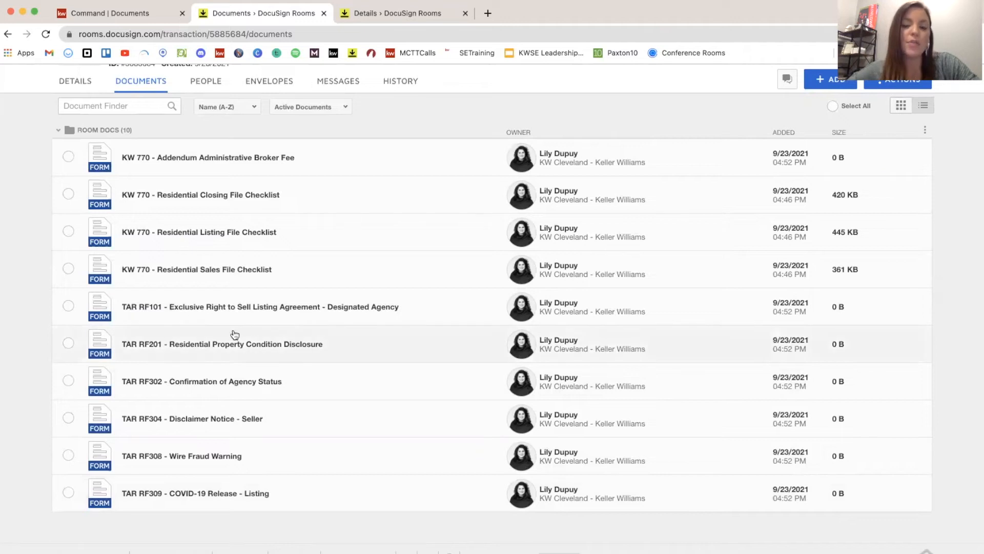
click(296, 309)
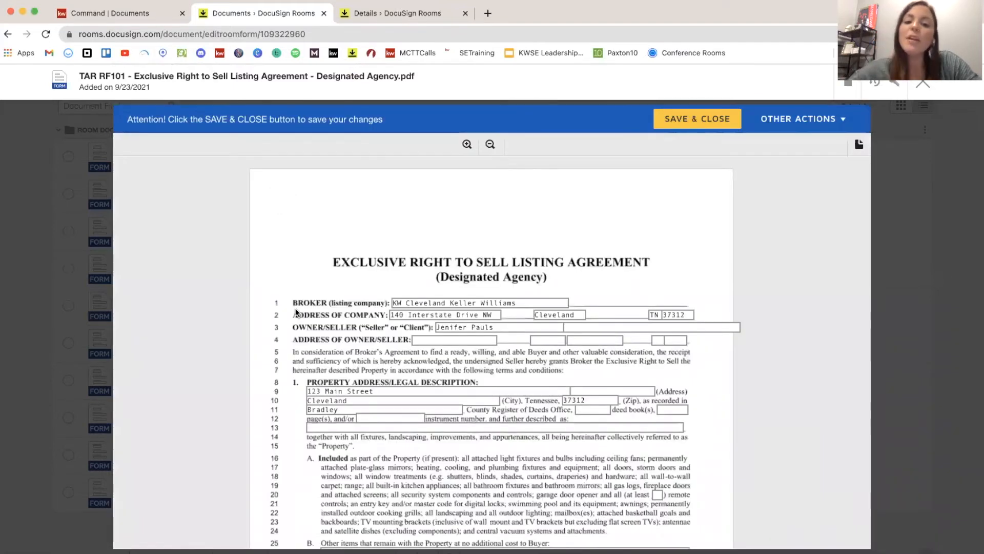
Step: Fill in the owner/seller's street address, city, state and ZIP code on line 4 of the listing agreement
scroll(431, 287, down, 2)
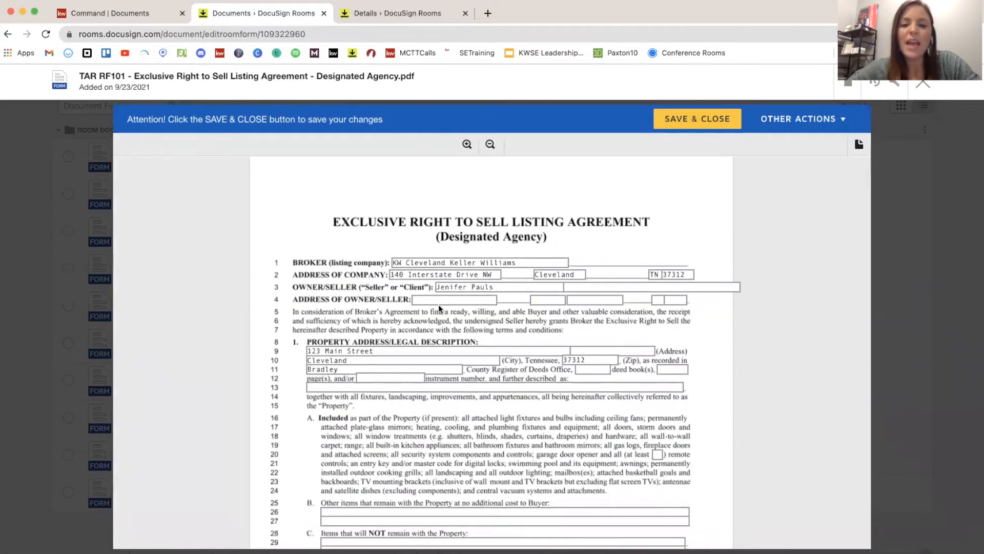
scroll(389, 338, down, 4)
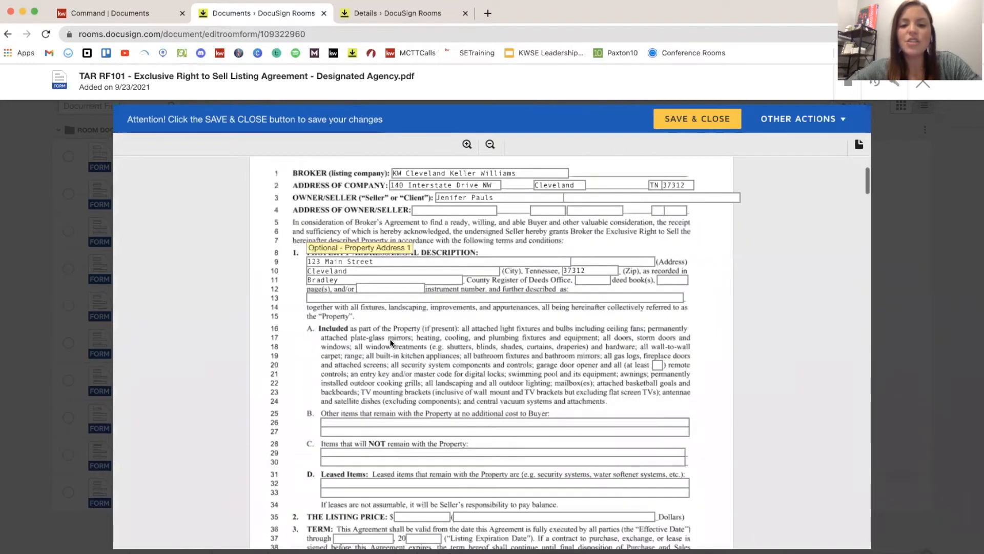
click(469, 213)
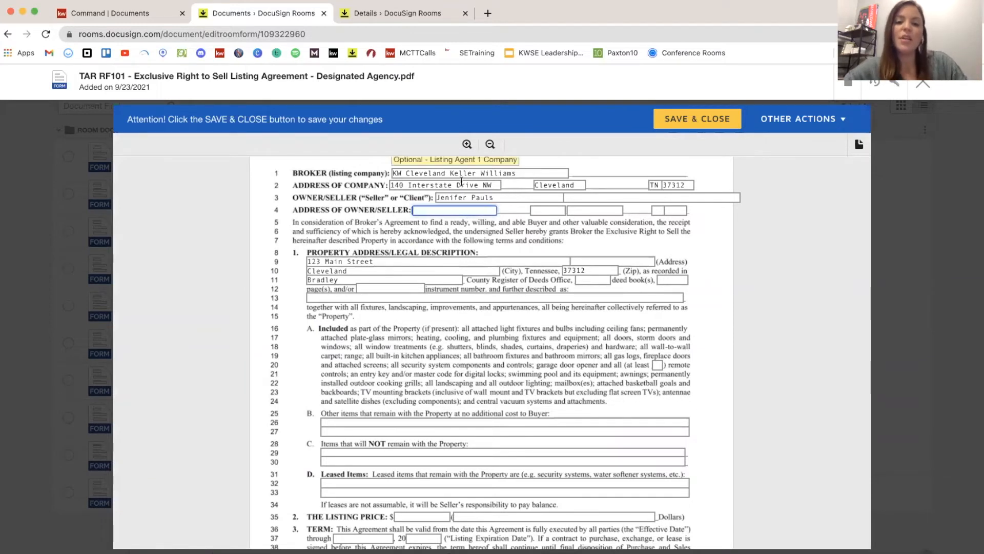
text(123 Oak Street)
key(Tab)
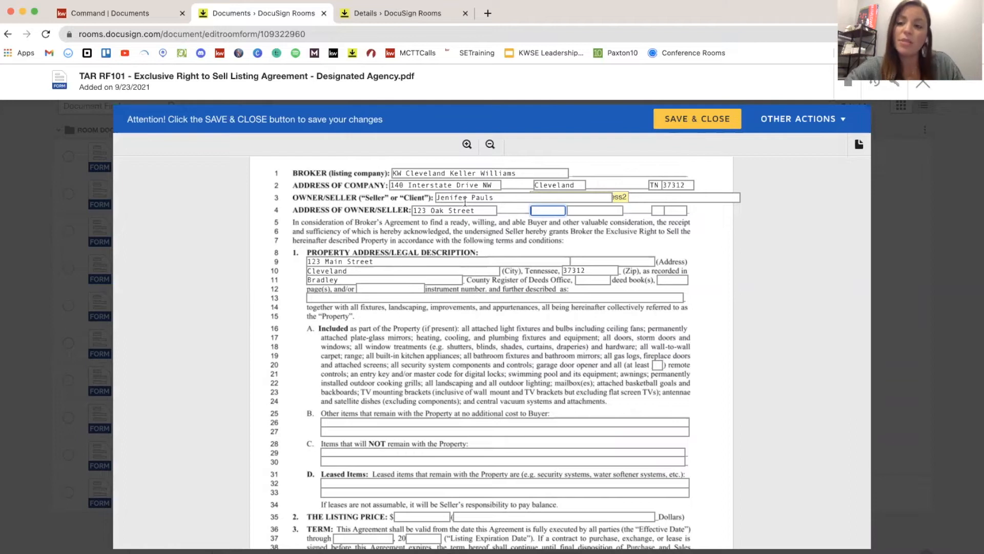
key(Tab)
text(Cleveland)
key(Tab)
text(TN)
key(Tab)
text(37312)
key(Tab)
Step: Go through the property address, county, deed book, page and instrument number fields in section 1 of the listing agreement
scroll(491, 304, down, 1)
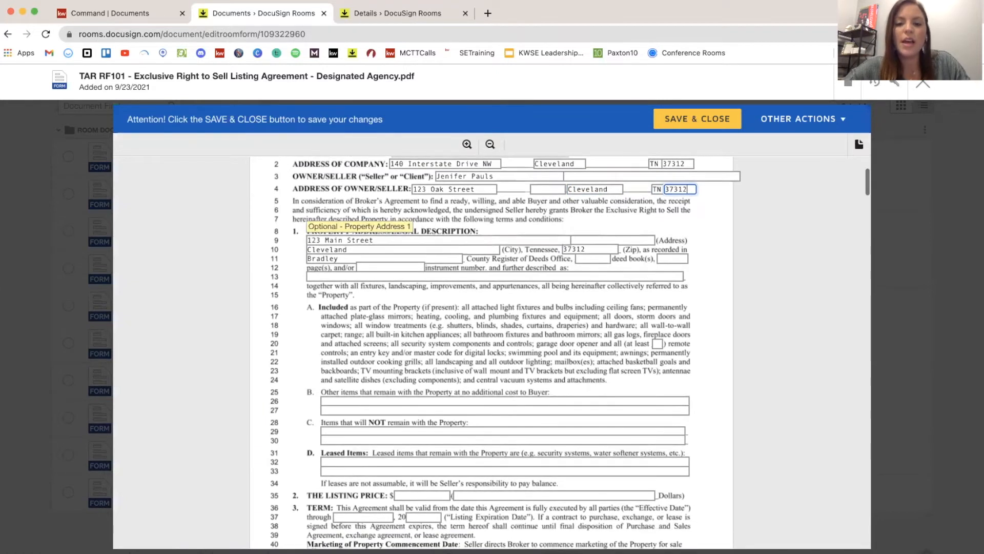
key(Tab)
key(Tab)
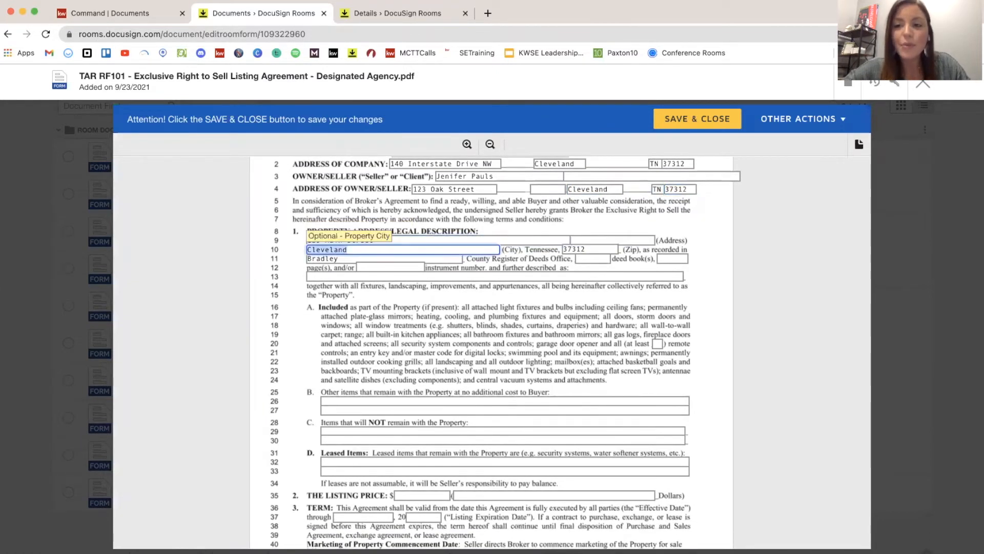
key(Tab)
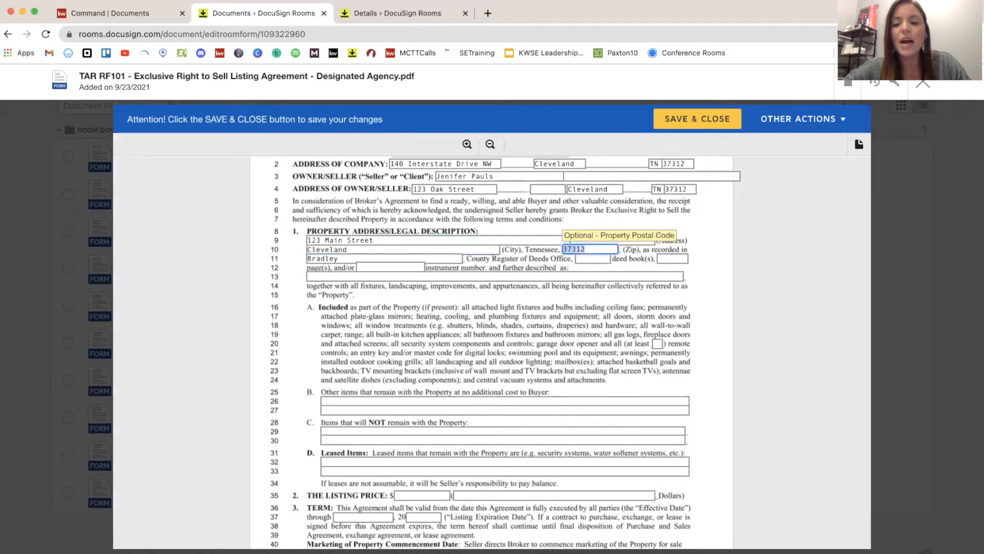
key(Tab)
key(Tab)
key(Tab)
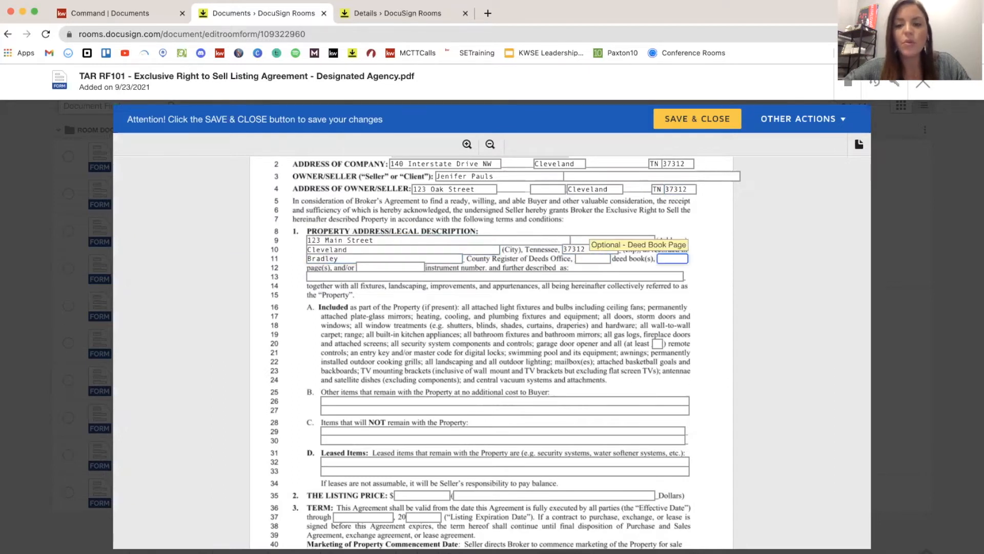
key(Tab)
key(Tab)
Step: Enter 2 as the minimum number of garage door remote controls and check the remaining fields on page 1 of the agreement
scroll(416, 200, down, 2)
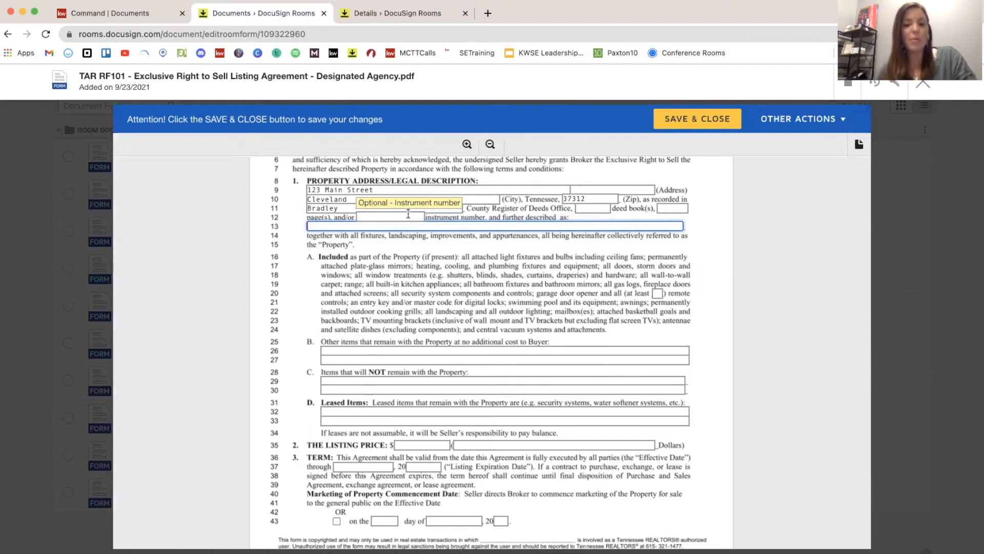
scroll(408, 213, down, 2)
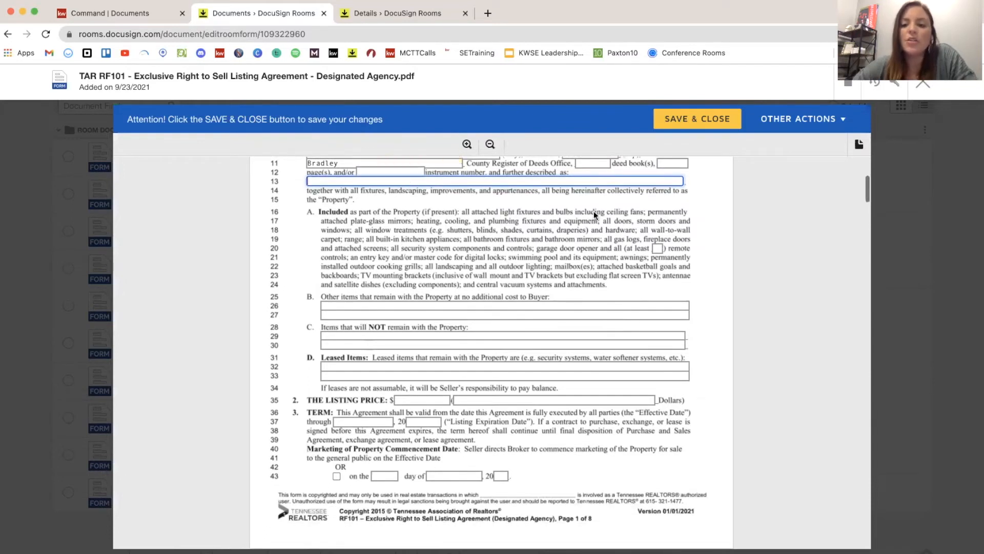
click(656, 248)
text(2)
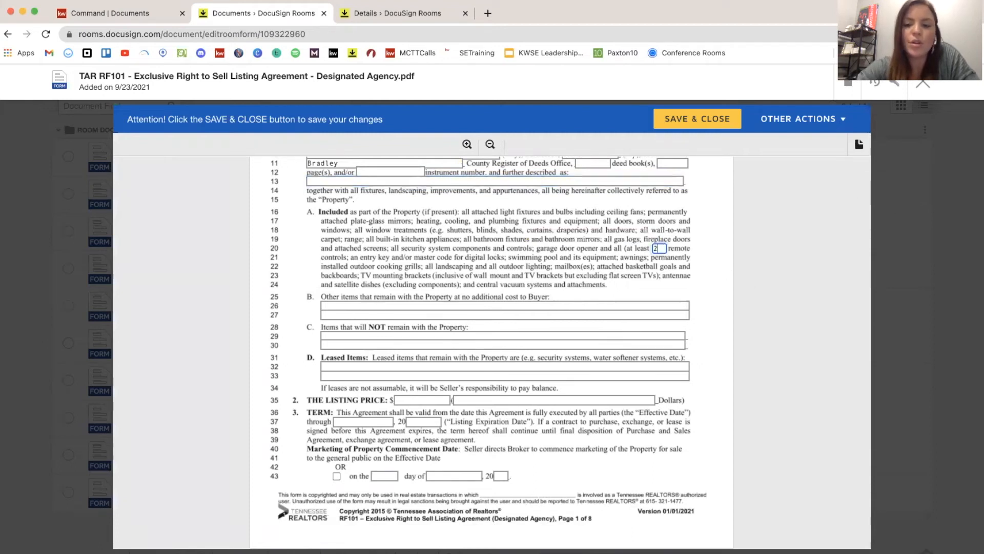
click(405, 305)
scroll(406, 302, down, 3)
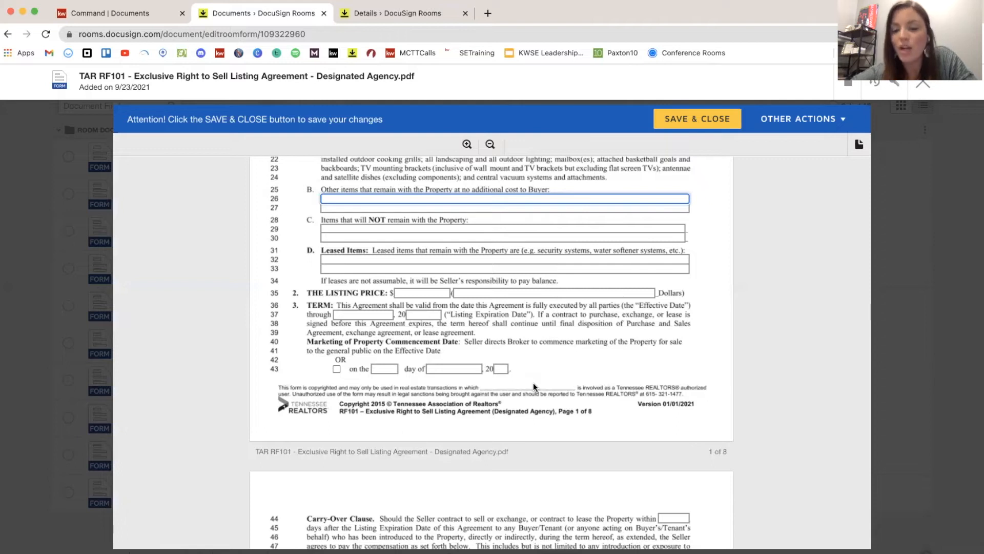
Step: Review the remaining pages of the listing agreement from the items on page 1 through the signature sections
scroll(533, 387, down, 1)
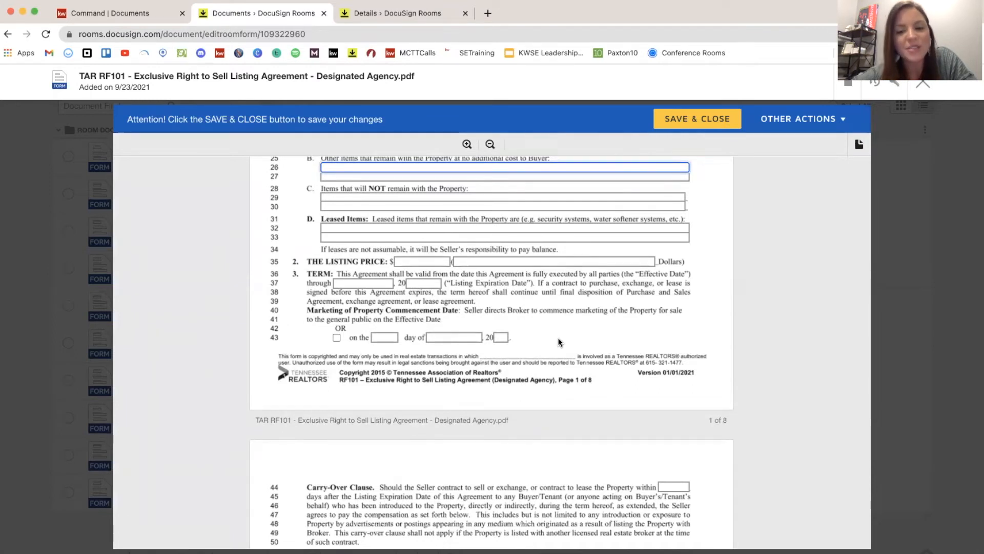
scroll(558, 337, down, 5)
scroll(558, 340, down, 10)
scroll(558, 338, down, 13)
scroll(558, 337, down, 20)
scroll(557, 337, down, 20)
scroll(558, 337, down, 20)
scroll(557, 337, down, 20)
scroll(558, 339, down, 11)
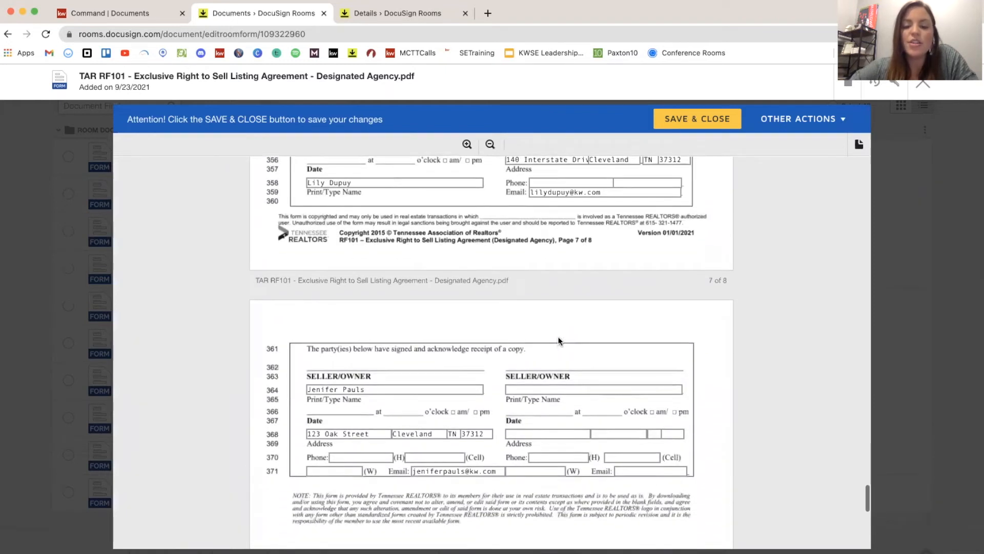
Step: Check the broker and seller signature blocks on pages 7 and 8, and save and close the listing agreement
scroll(558, 340, up, 2)
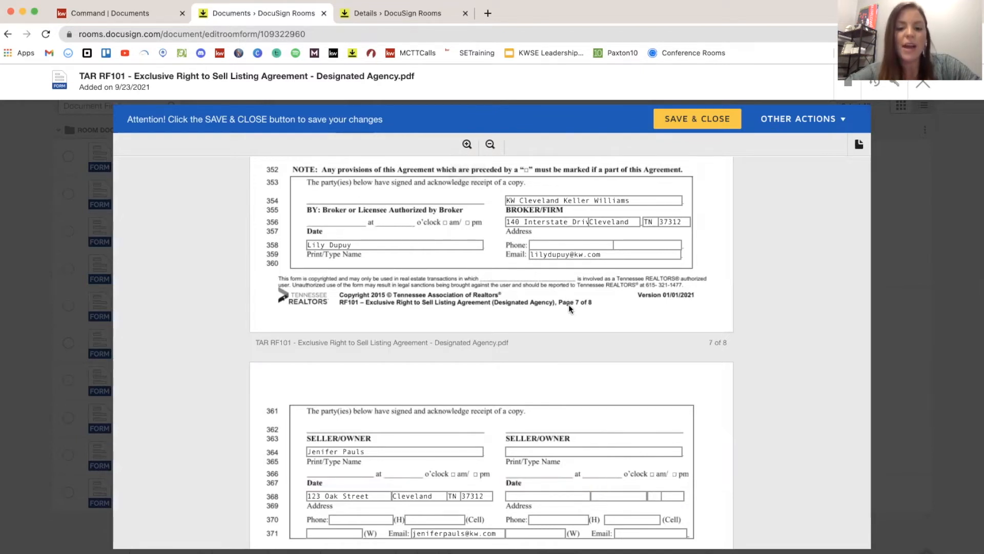
scroll(574, 351, down, 1)
scroll(574, 351, up, 1)
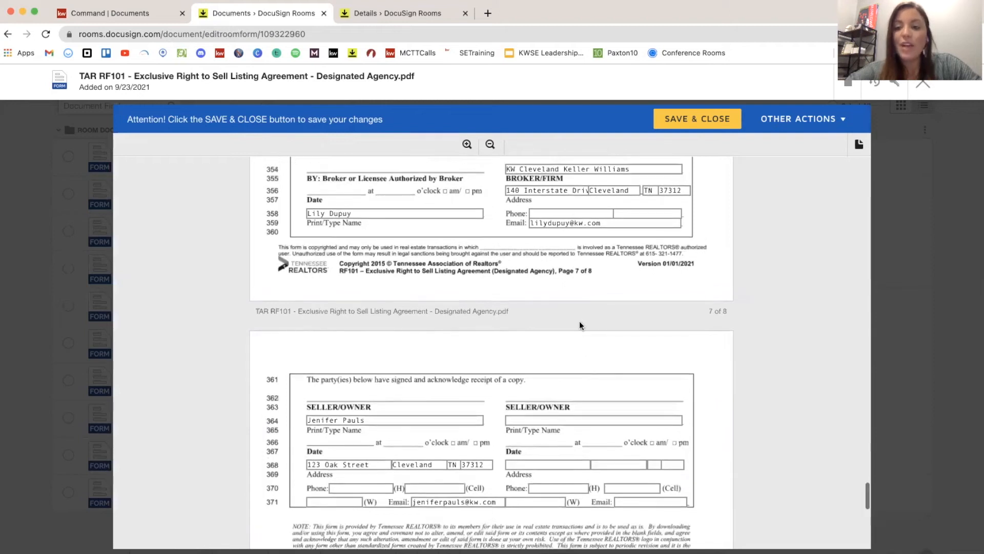
click(685, 123)
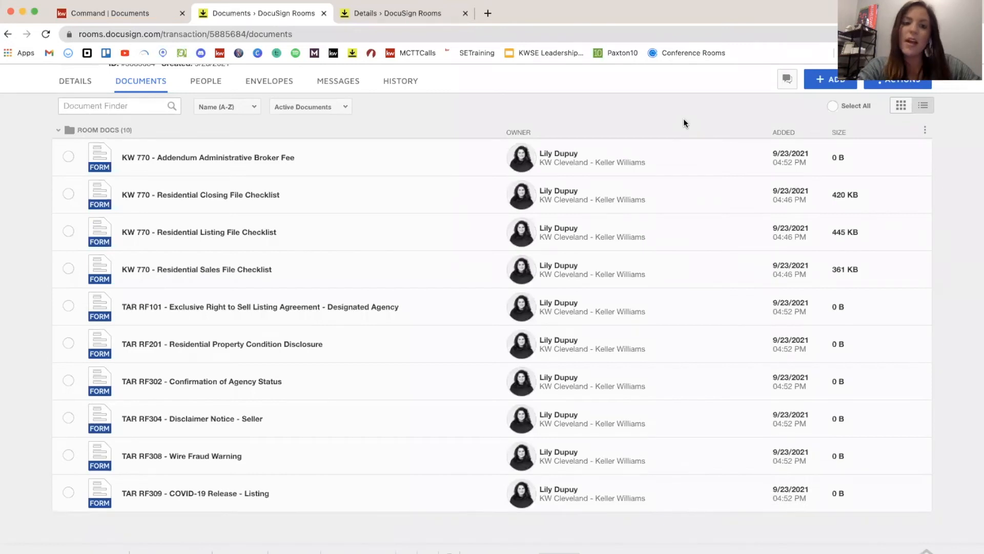
Step: Open the TAR RF201 - Residential Property Condition Disclosure, review its pages through the certification section, and close it
scroll(507, 329, down, 1)
scroll(506, 329, up, 1)
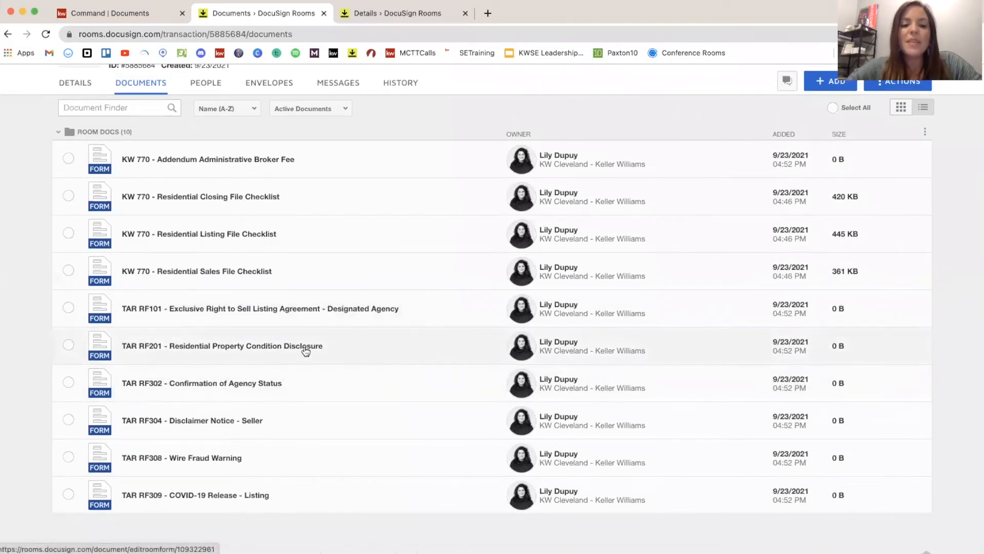
click(269, 346)
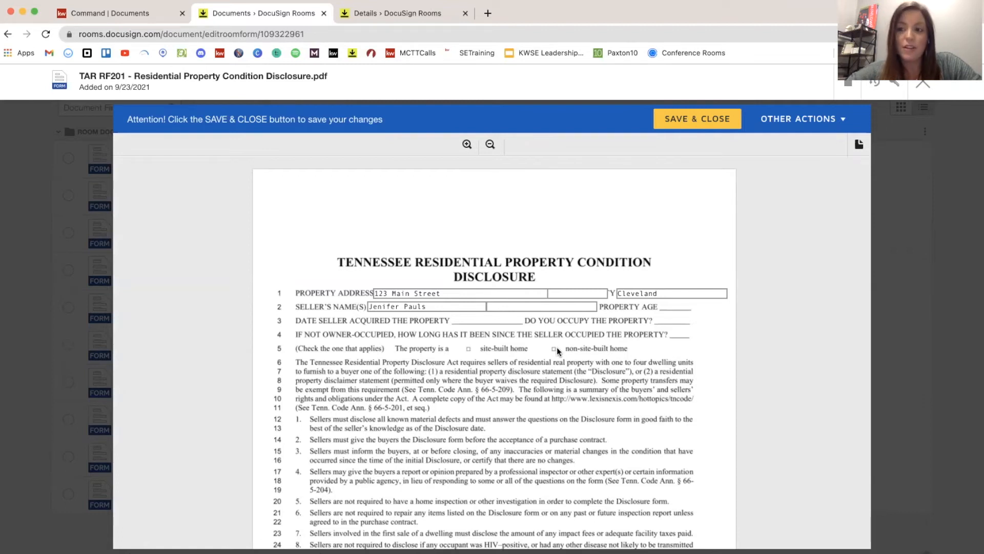
scroll(556, 347, down, 1)
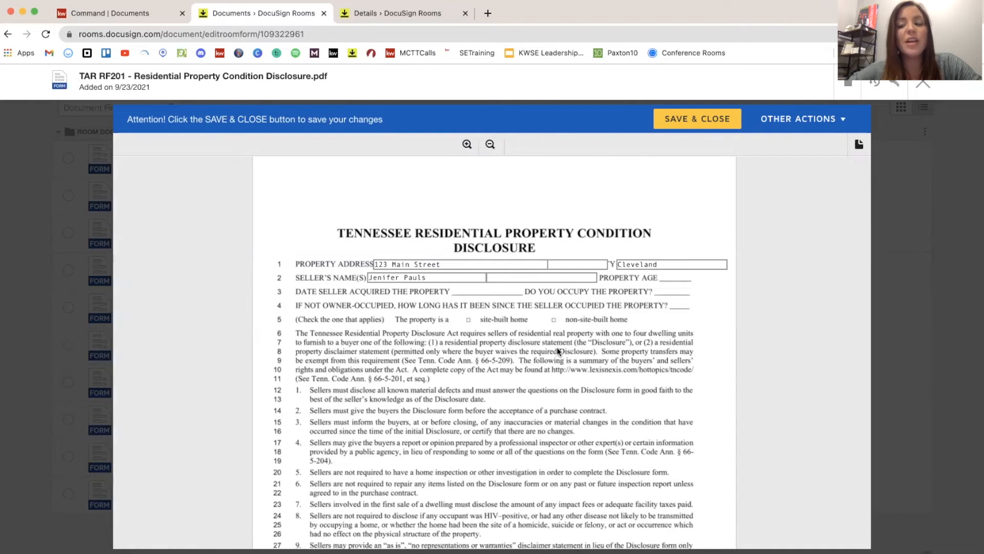
scroll(557, 347, down, 15)
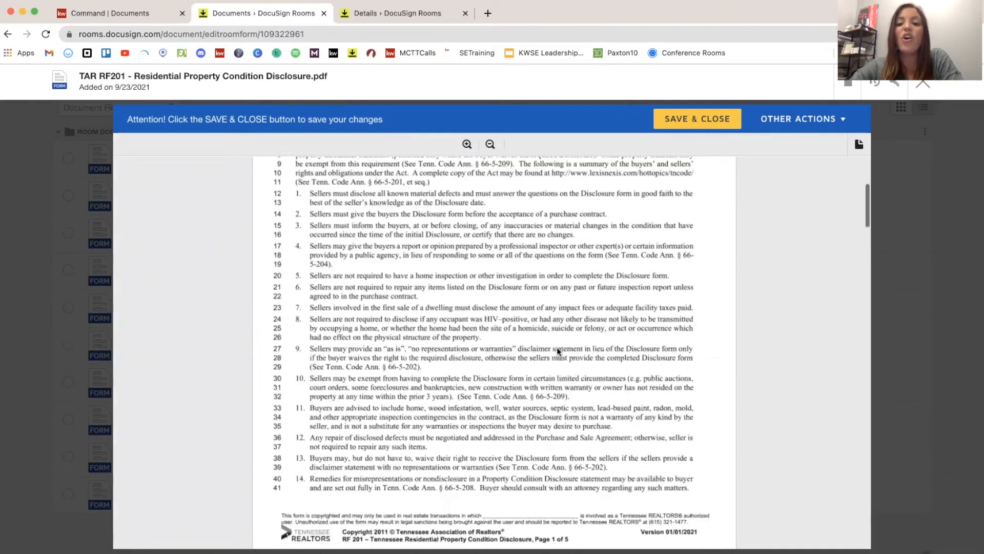
scroll(557, 346, down, 5)
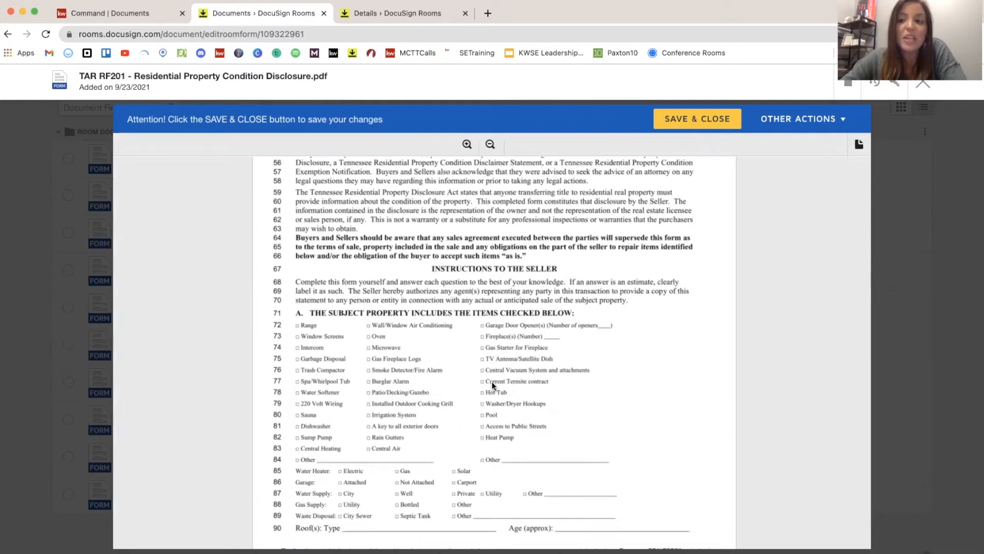
scroll(491, 384, down, 10)
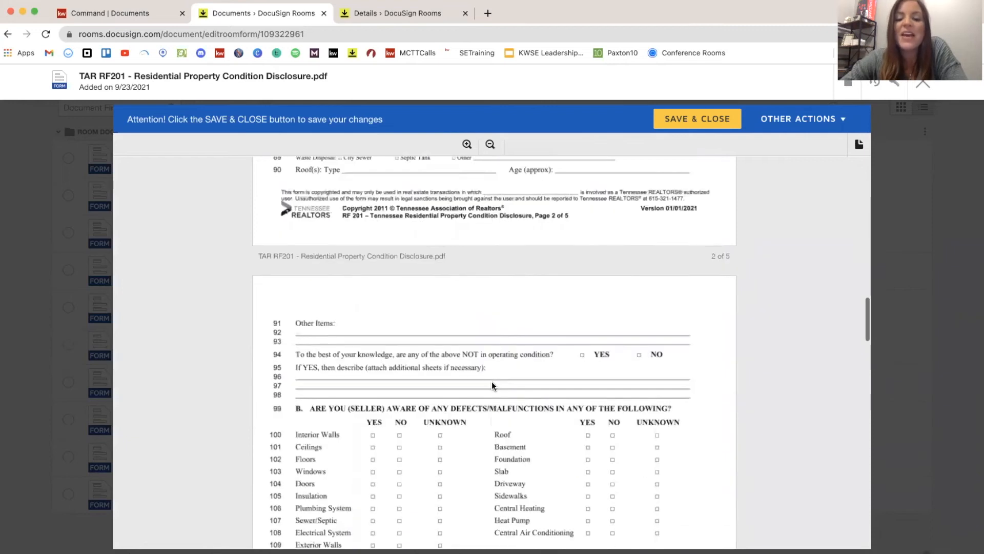
scroll(491, 385, down, 6)
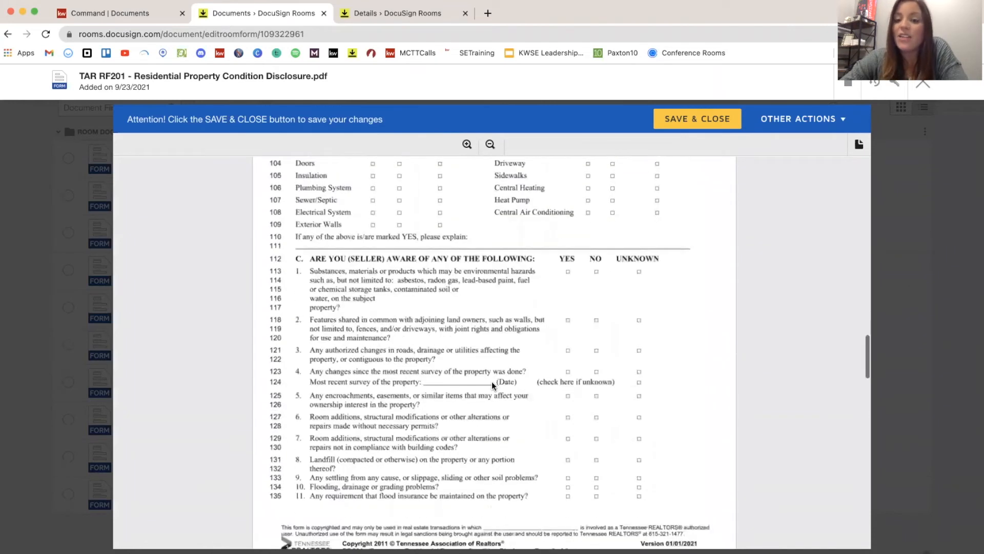
scroll(491, 384, down, 5)
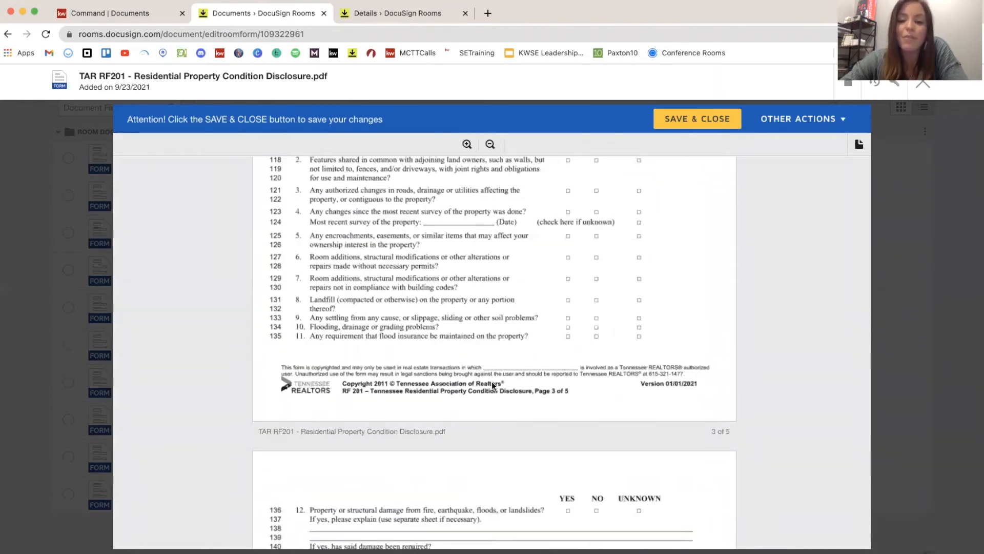
scroll(491, 382, down, 15)
scroll(490, 381, down, 15)
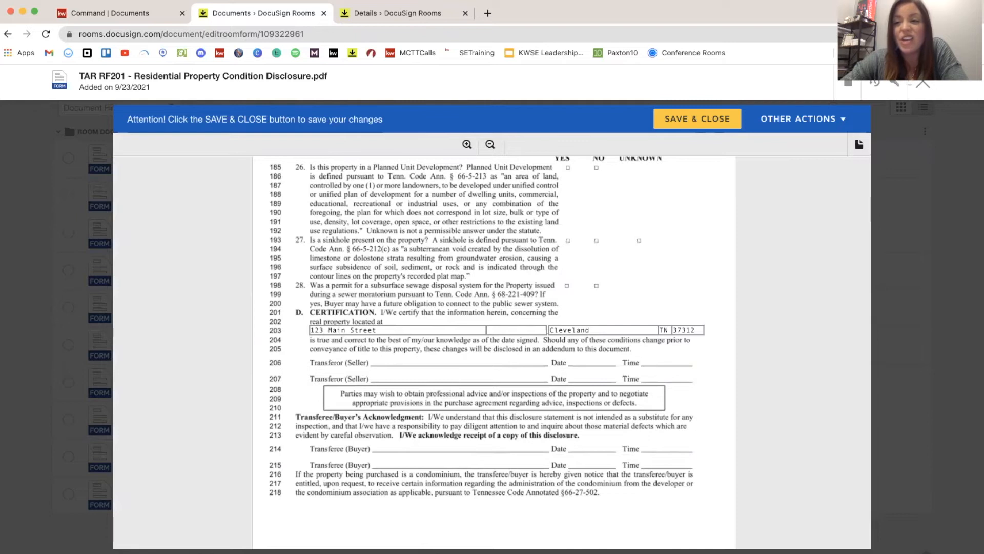
click(921, 85)
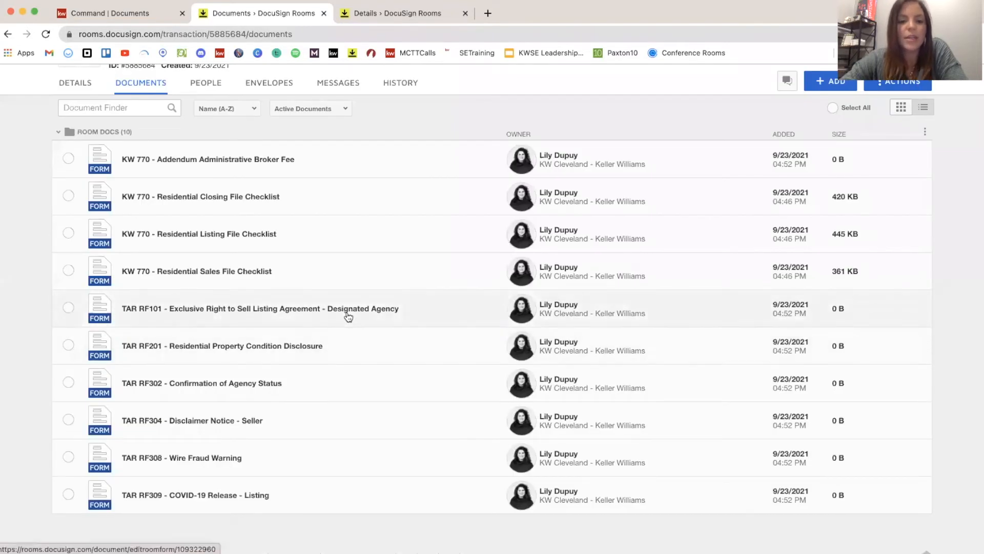
Step: Open the TAR RF302 - Confirmation of Agency Status form and mark the licensee as Designated Agent for the Seller
scroll(236, 367, up, 1)
click(249, 388)
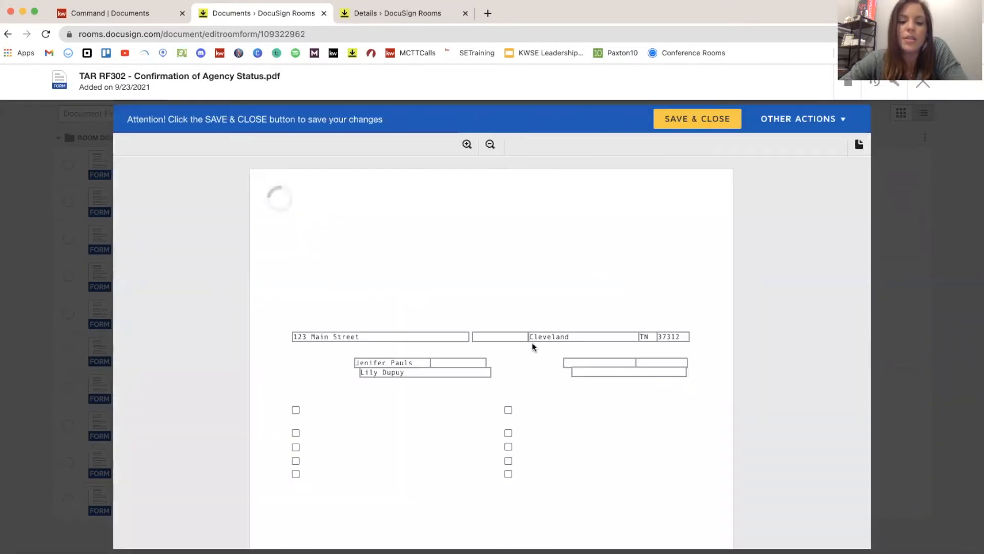
scroll(532, 343, down, 1)
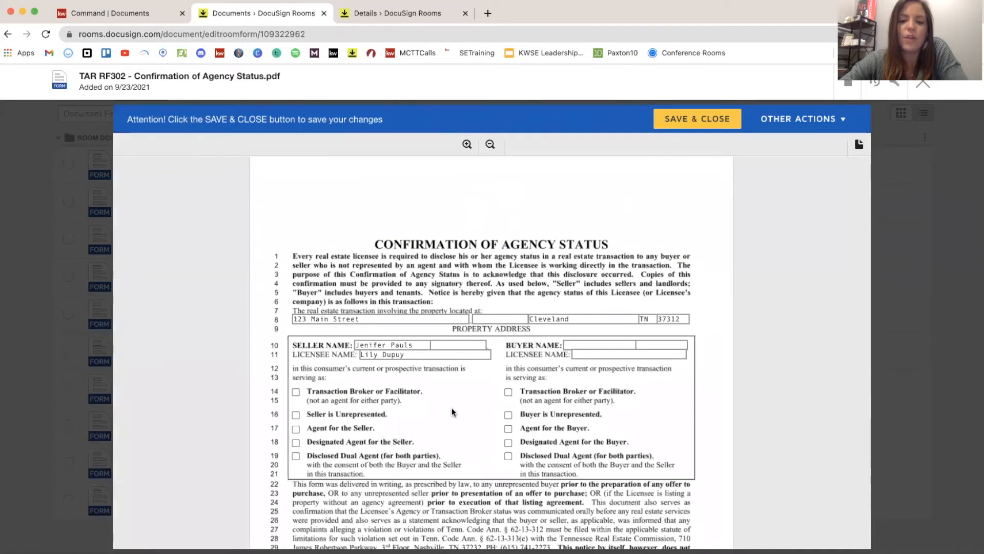
scroll(392, 275, down, 3)
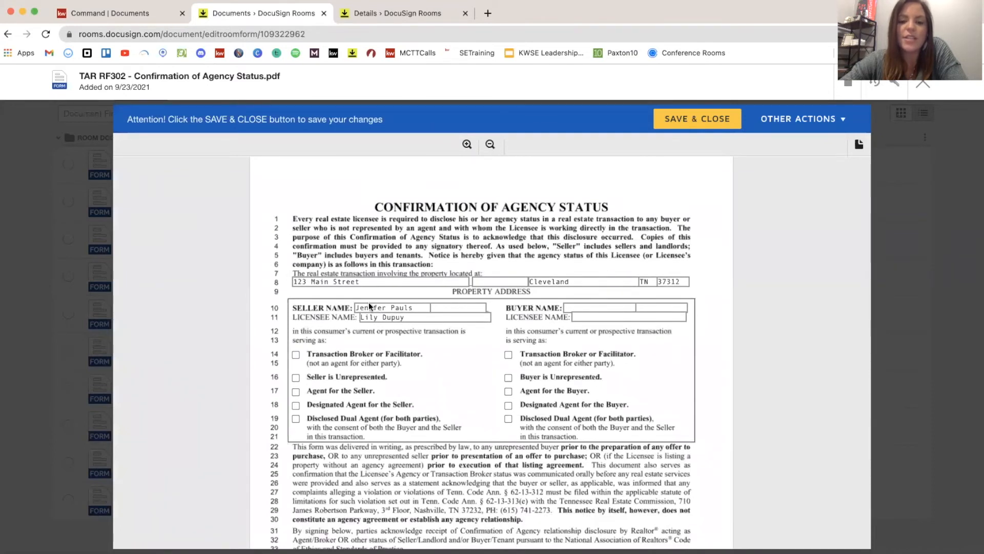
scroll(399, 328, down, 5)
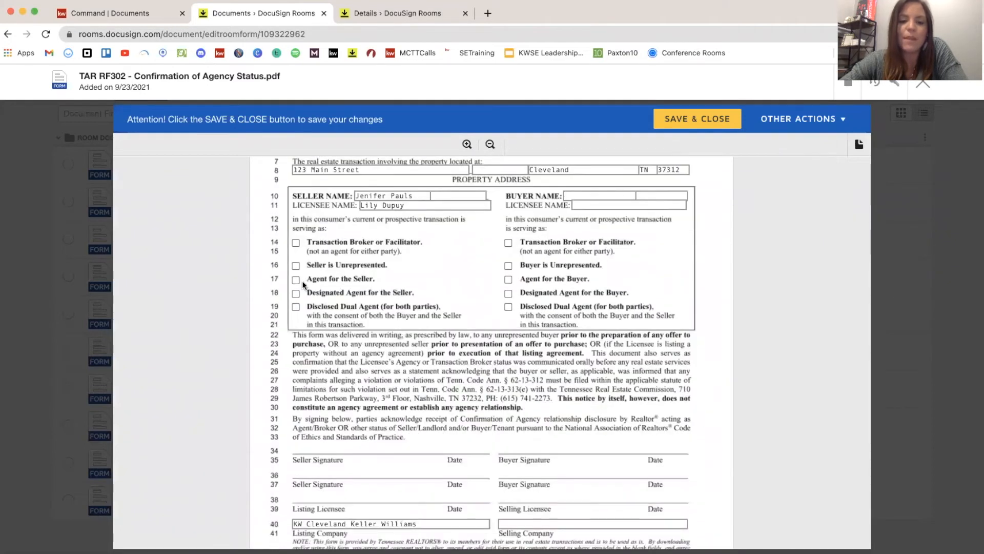
click(295, 294)
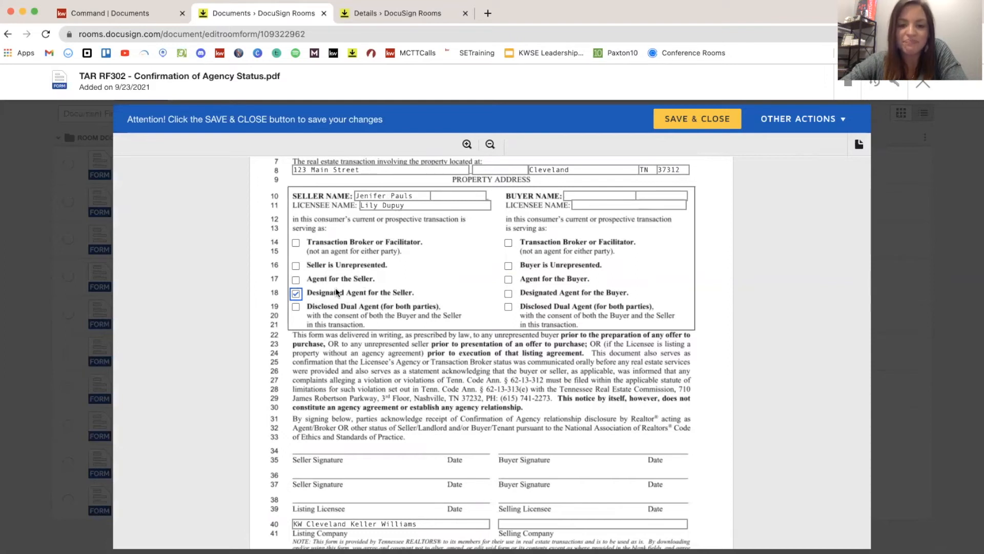
Step: Check the signature lines and listing company on the agency status form, and save and close it
scroll(335, 288, down, 1)
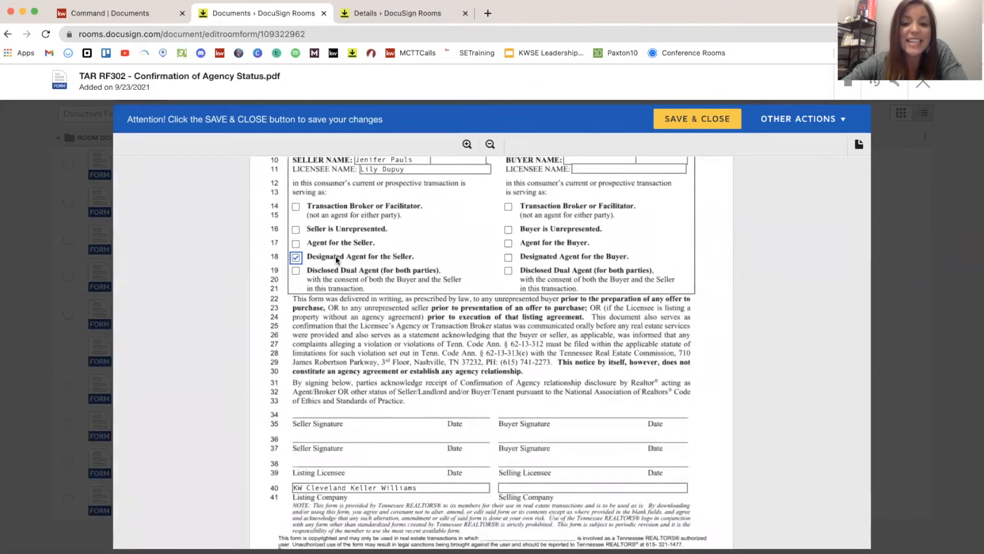
scroll(349, 257, down, 2)
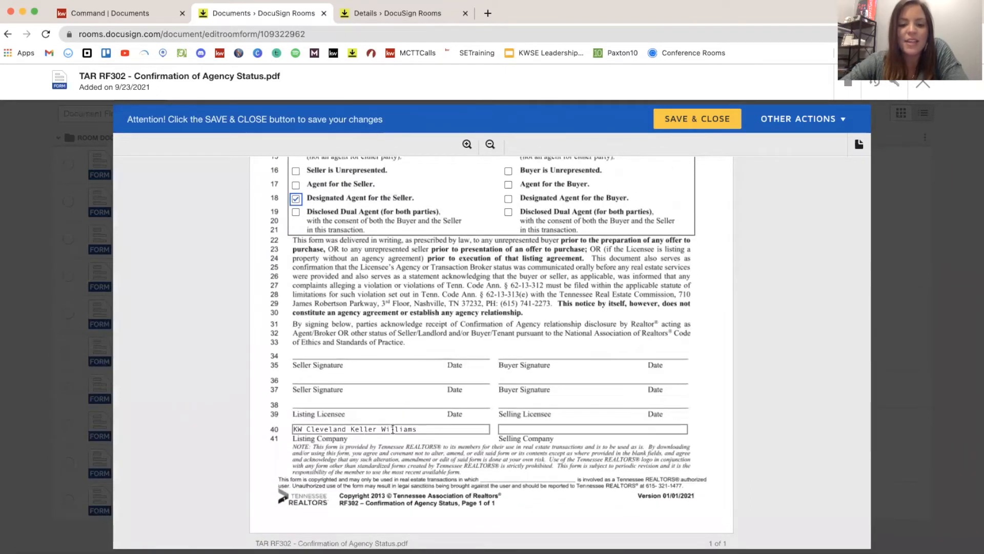
scroll(434, 345, down, 1)
scroll(435, 345, up, 6)
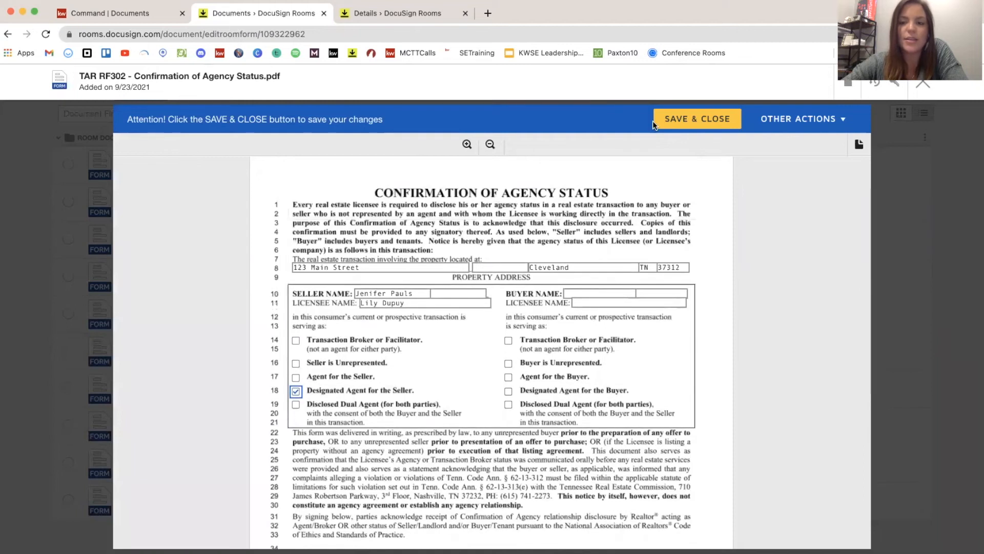
click(668, 120)
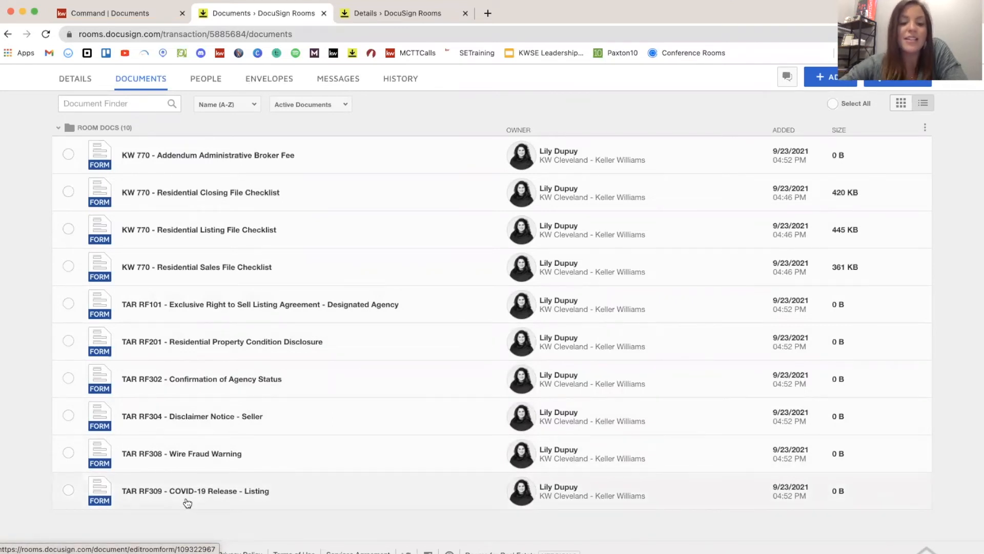
Step: View the TAR RF304 - Disclaimer Notice - Seller and TAR RF309 - COVID-19 Release - Listing forms, closing each one
click(193, 419)
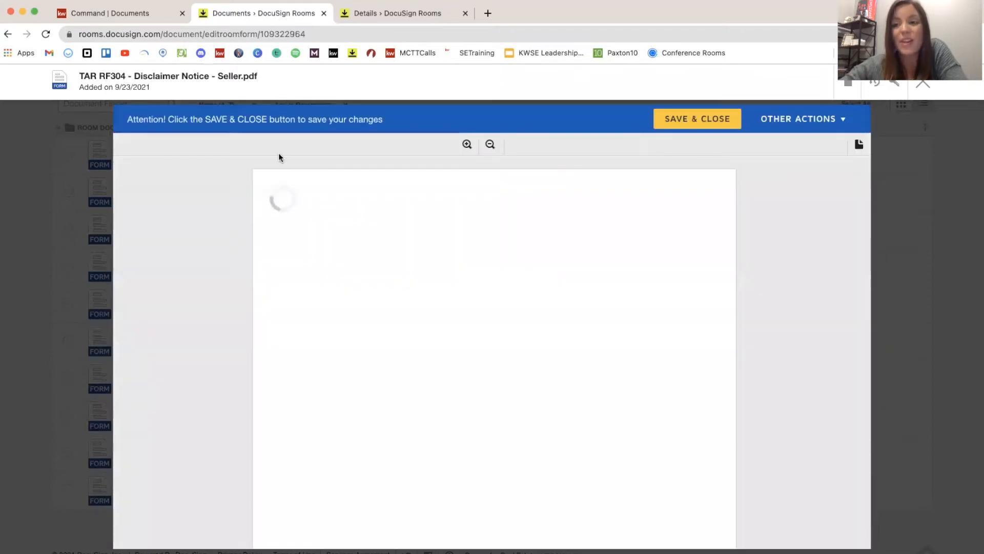
scroll(642, 276, down, 7)
scroll(642, 276, down, 15)
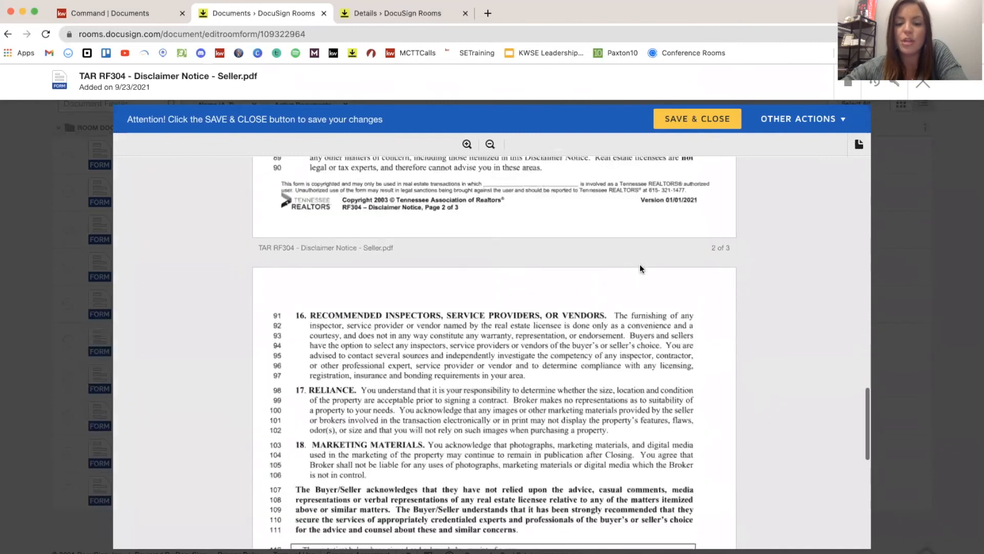
scroll(639, 267, down, 3)
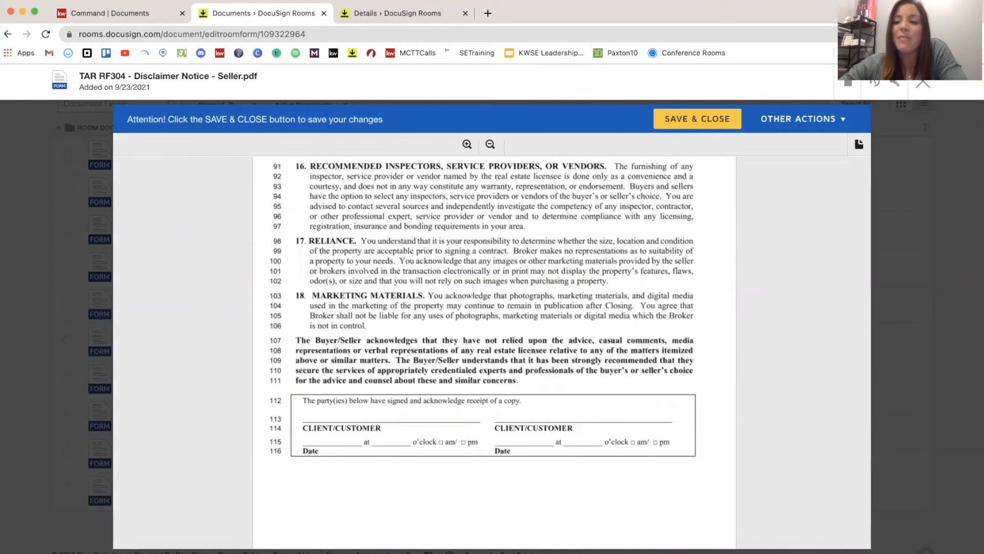
click(923, 87)
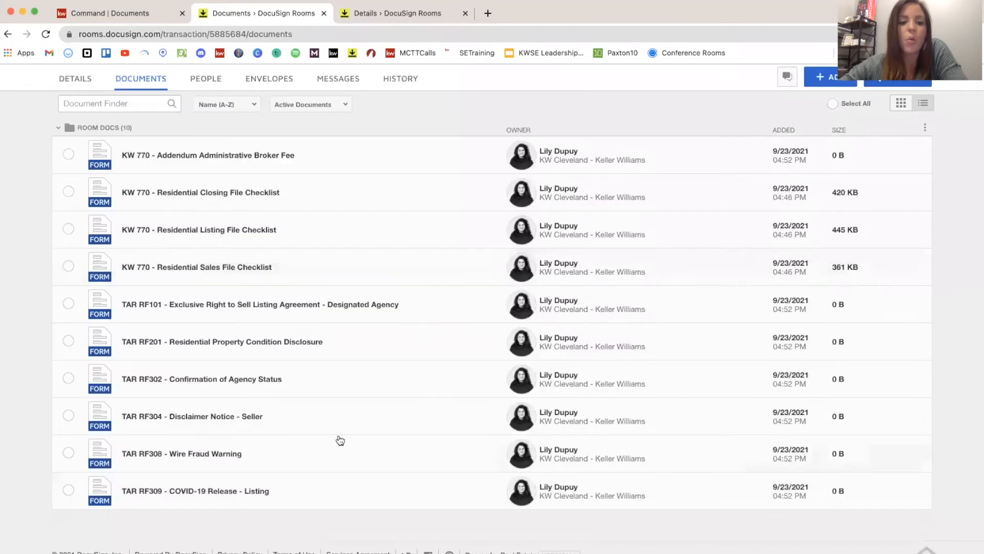
click(252, 497)
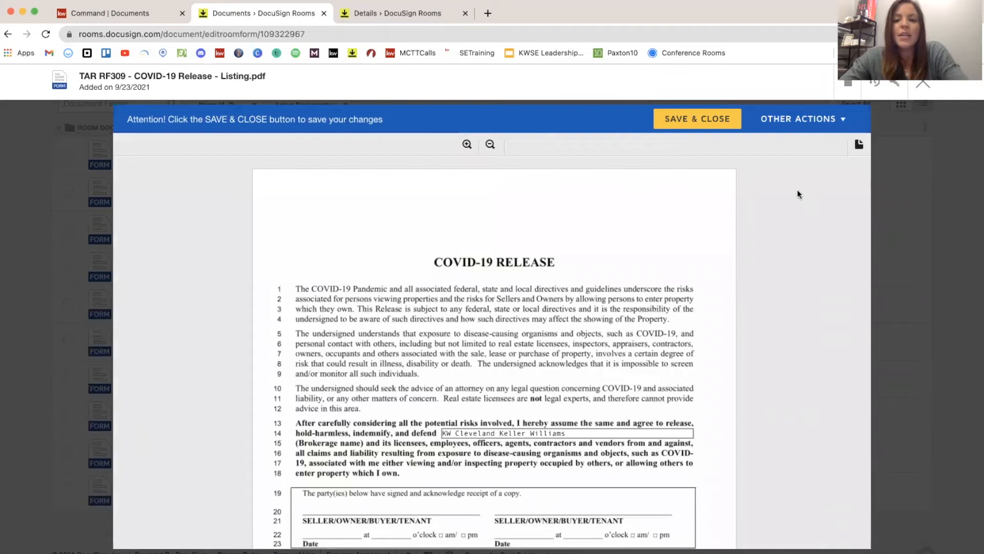
click(923, 83)
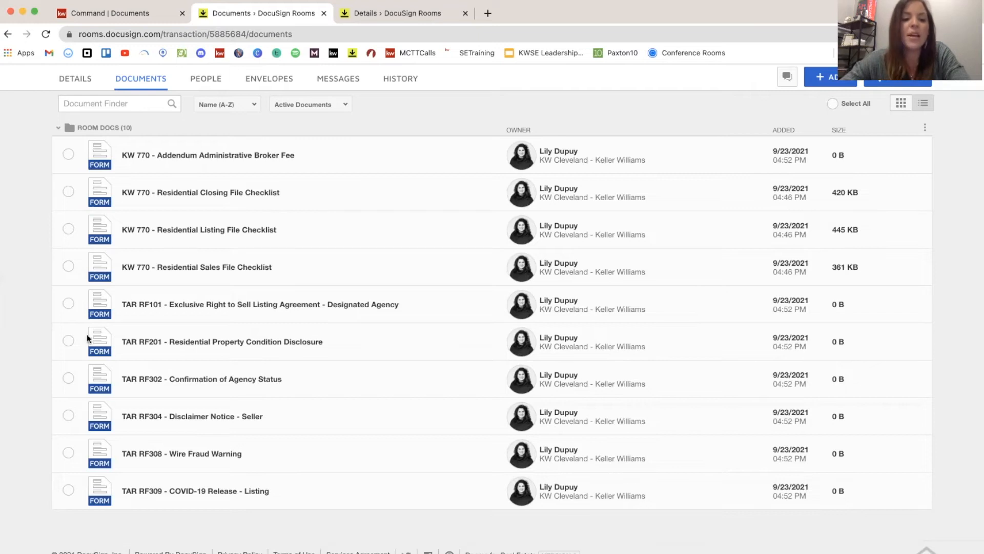
Step: Select the TAR RF201 - Residential Property Condition Disclosure in the room documents and create an envelope from it
click(67, 341)
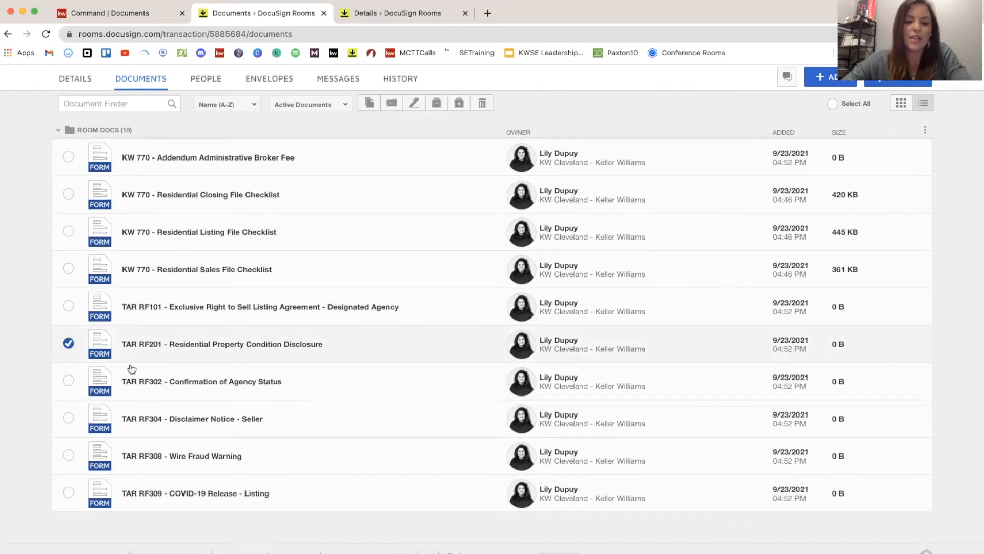
scroll(237, 344, up, 1)
scroll(237, 343, up, 2)
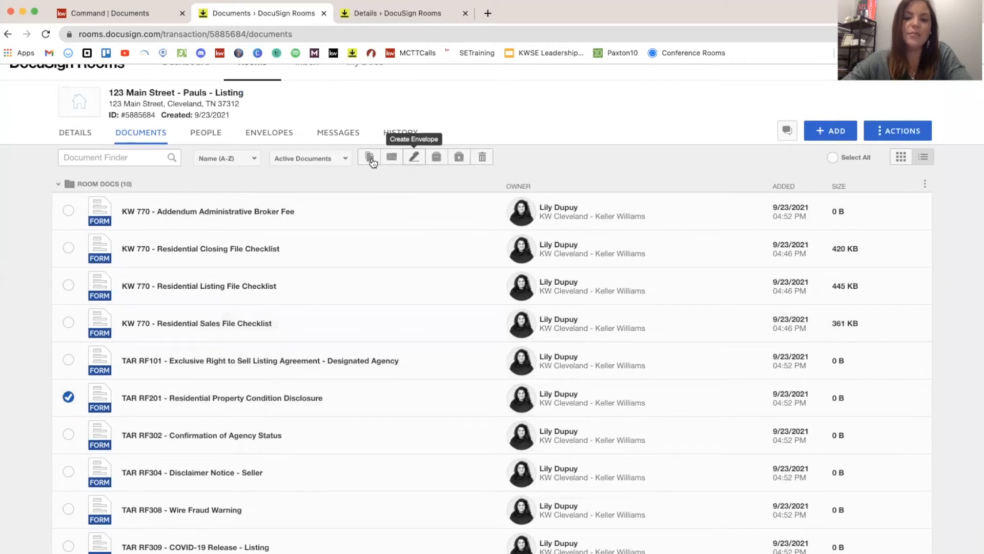
click(414, 156)
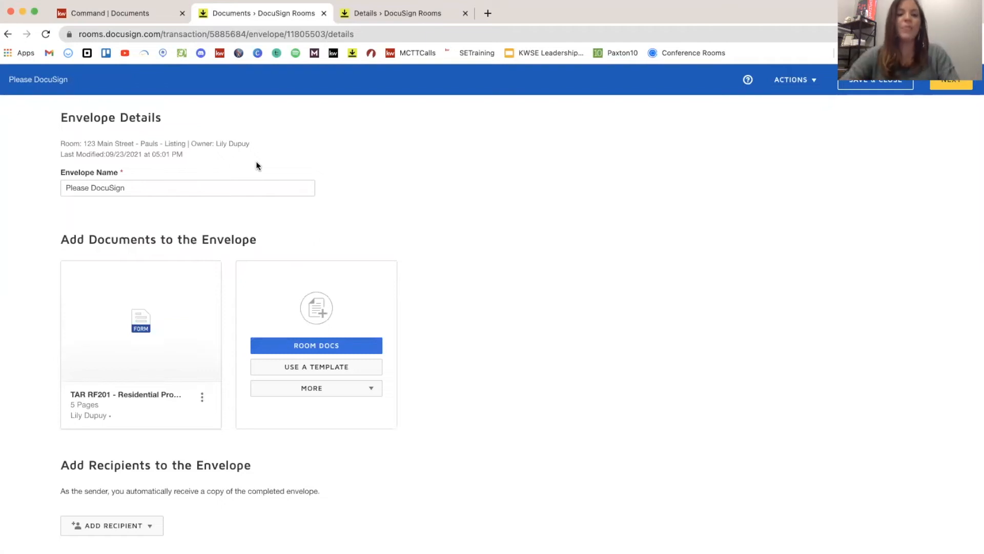
Step: Rename the envelope as "Property Condition Disclosure"
drag(179, 186, 1, 175)
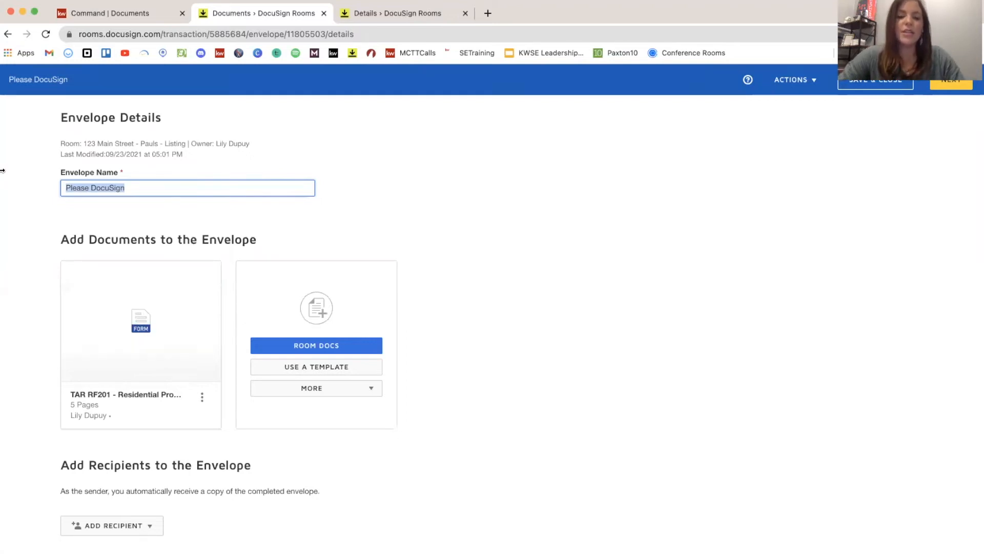
text(Property Condi)
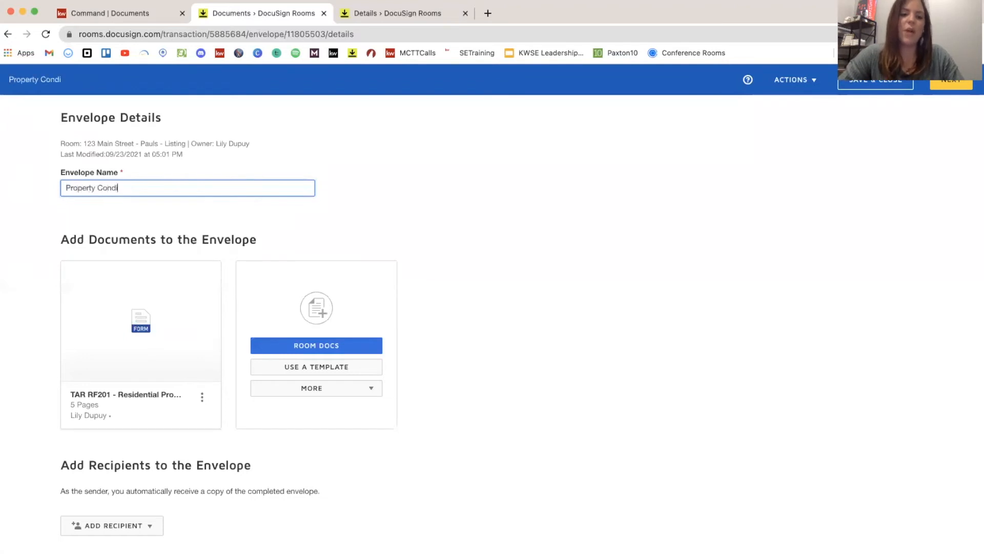
text(tion Disclosure)
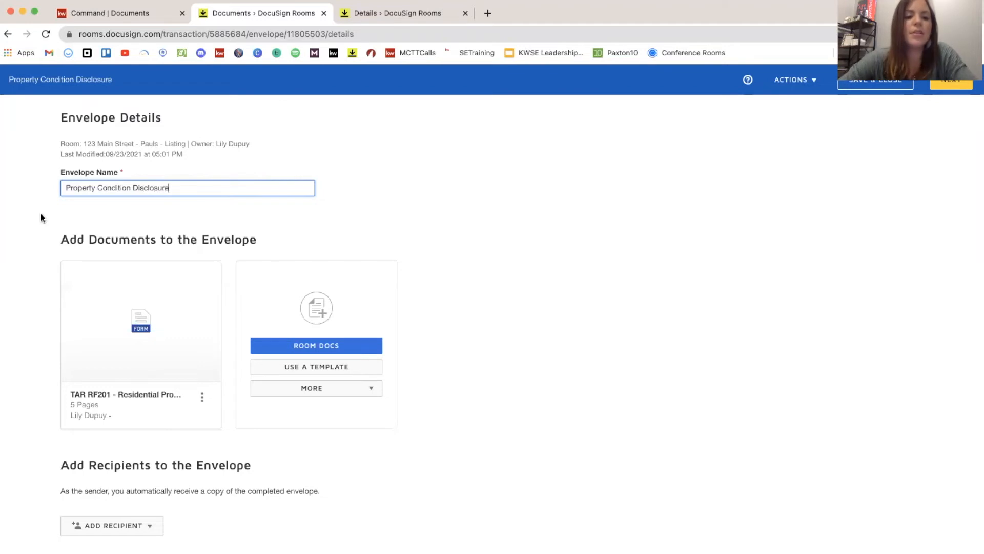
Step: View the room documents available to add to the envelope and cancel without adding any
scroll(105, 241, down, 2)
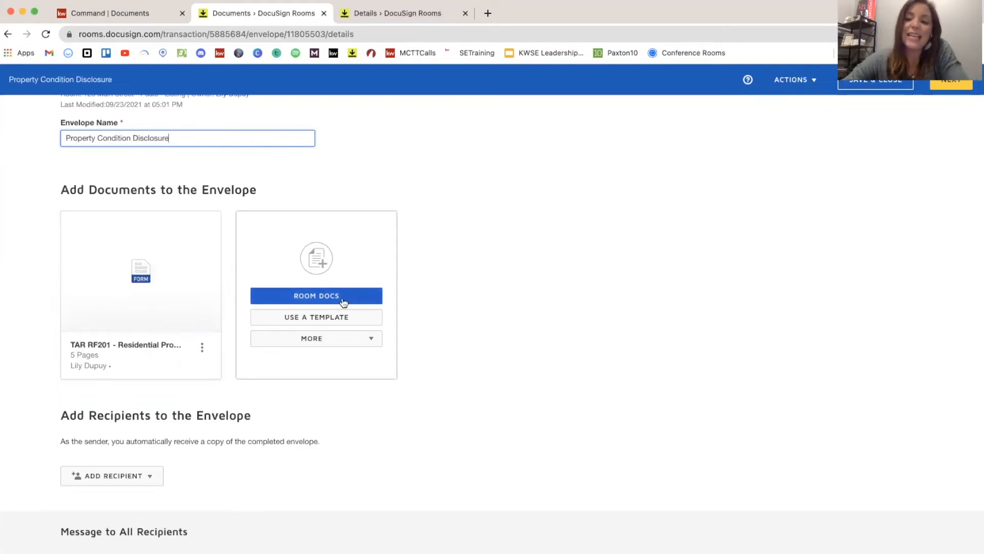
click(376, 297)
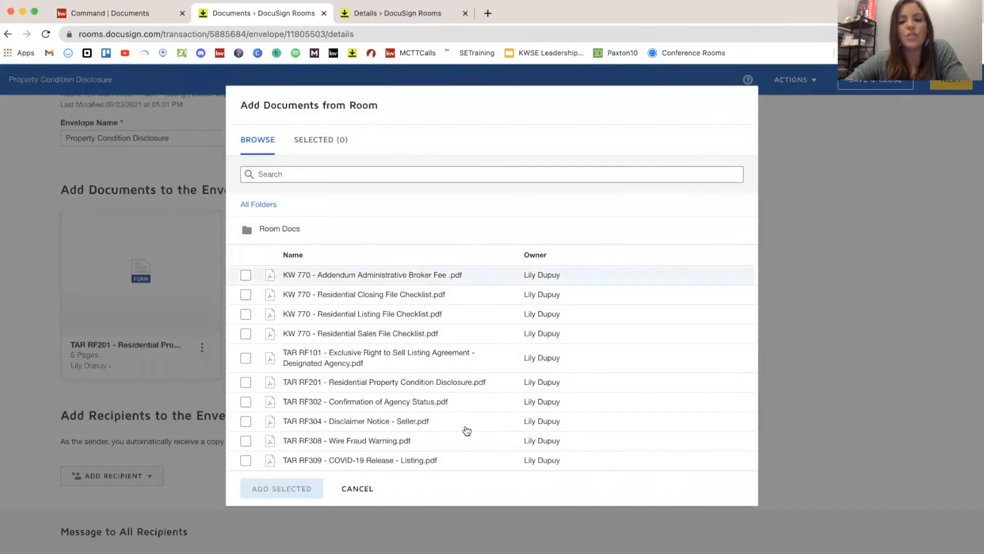
click(358, 490)
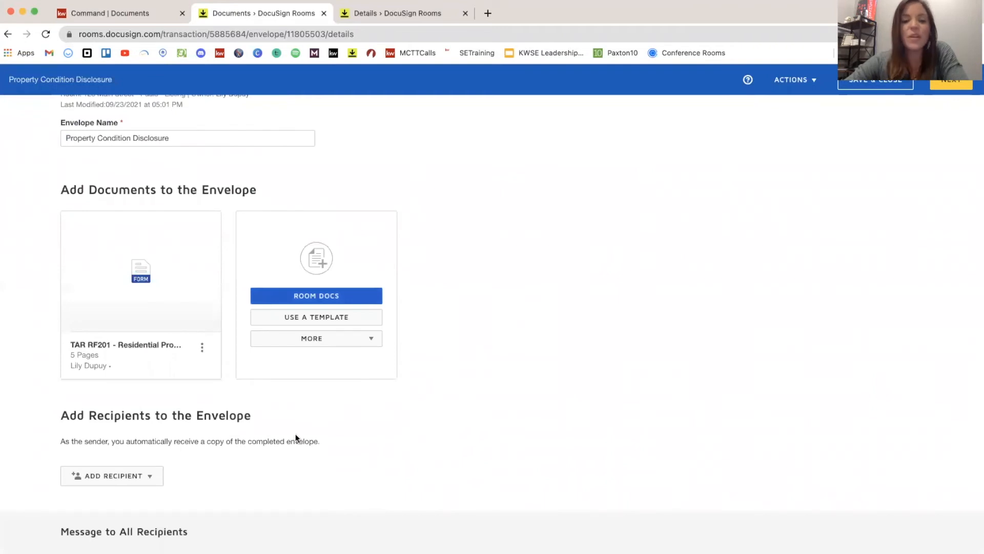
Step: Add the pre-tagged role Seller One to the envelope and assign the first seller as its recipient
mouse_move(114, 377)
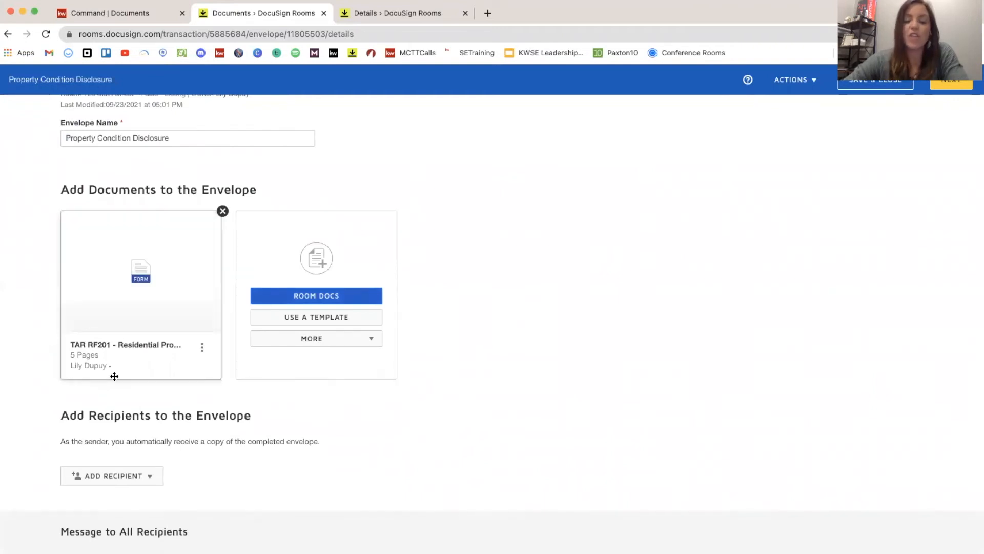
scroll(115, 376, down, 5)
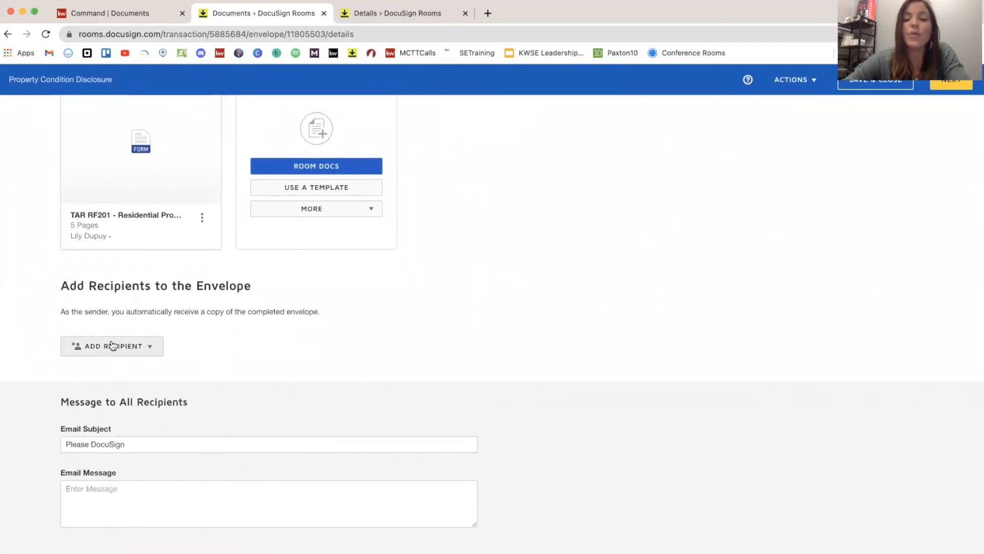
click(148, 350)
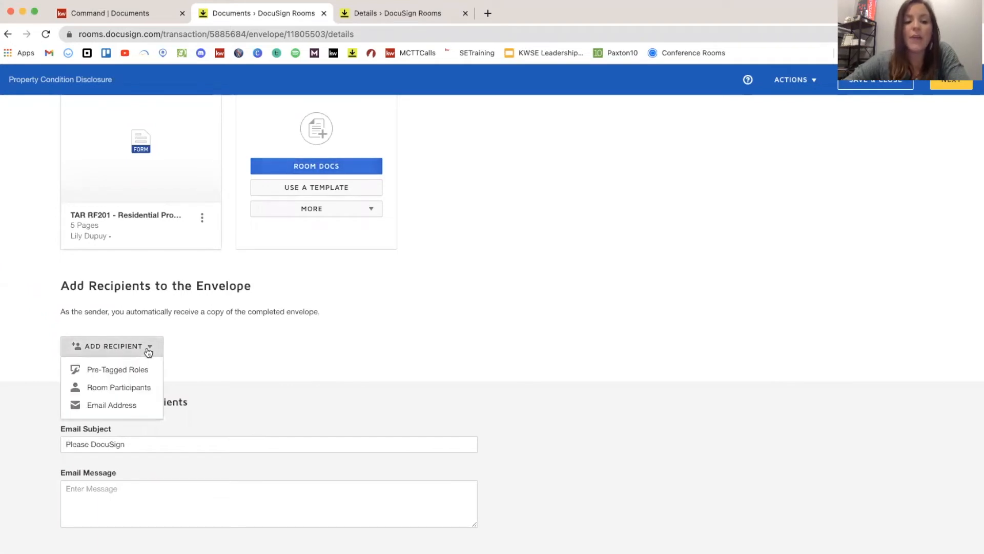
click(128, 371)
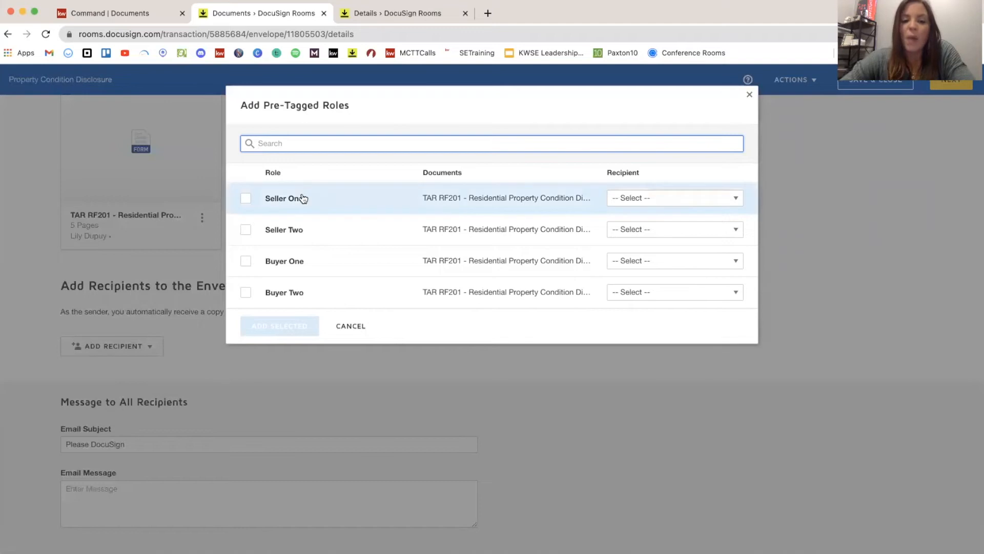
click(246, 199)
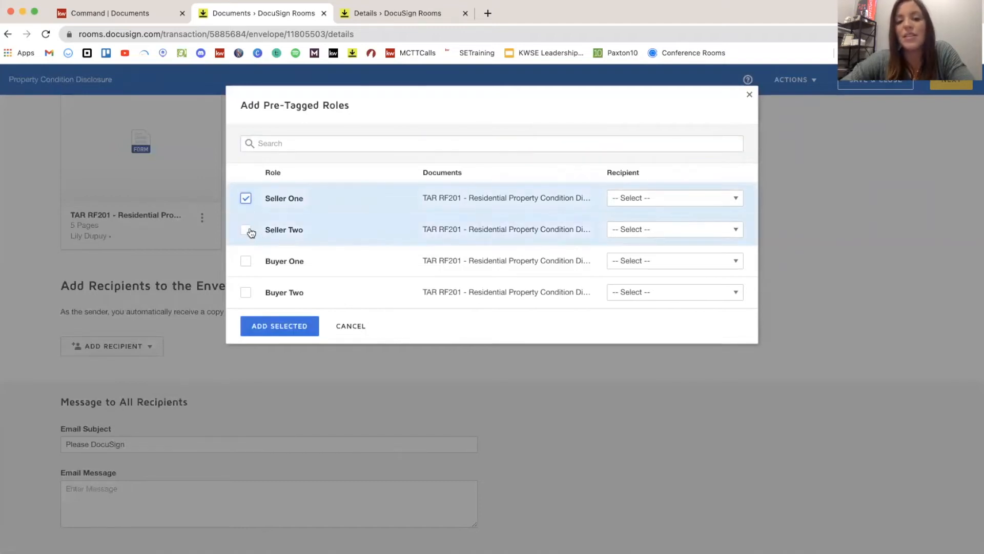
click(668, 199)
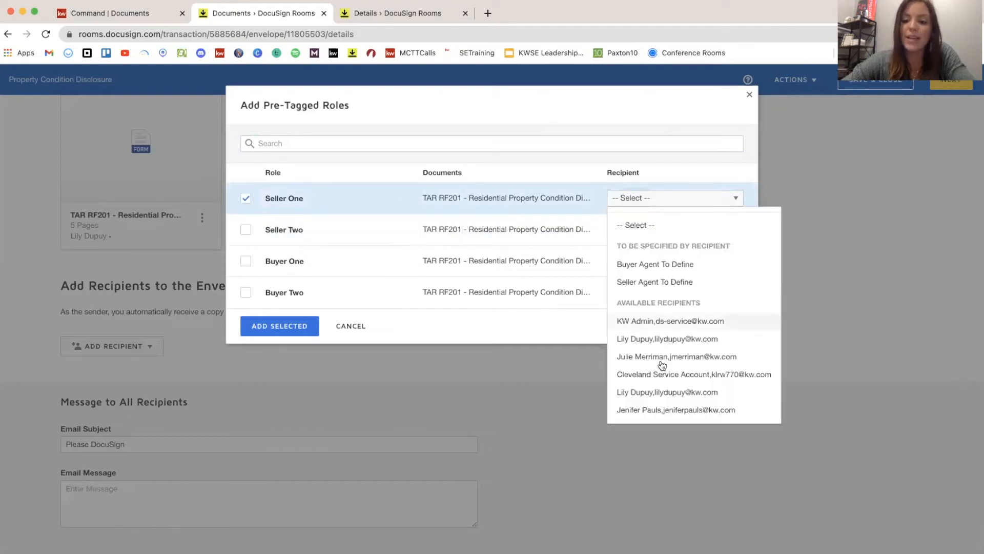
click(666, 408)
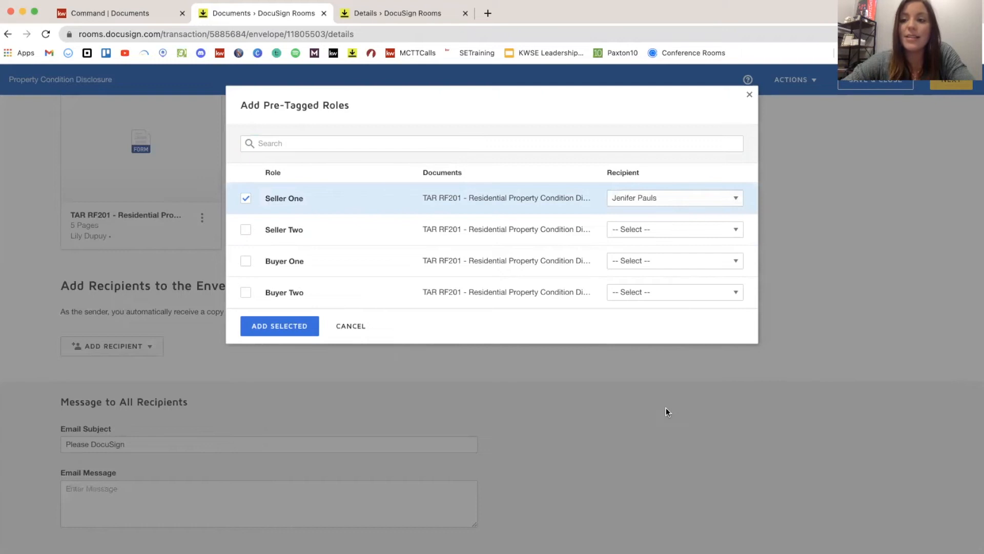
click(304, 327)
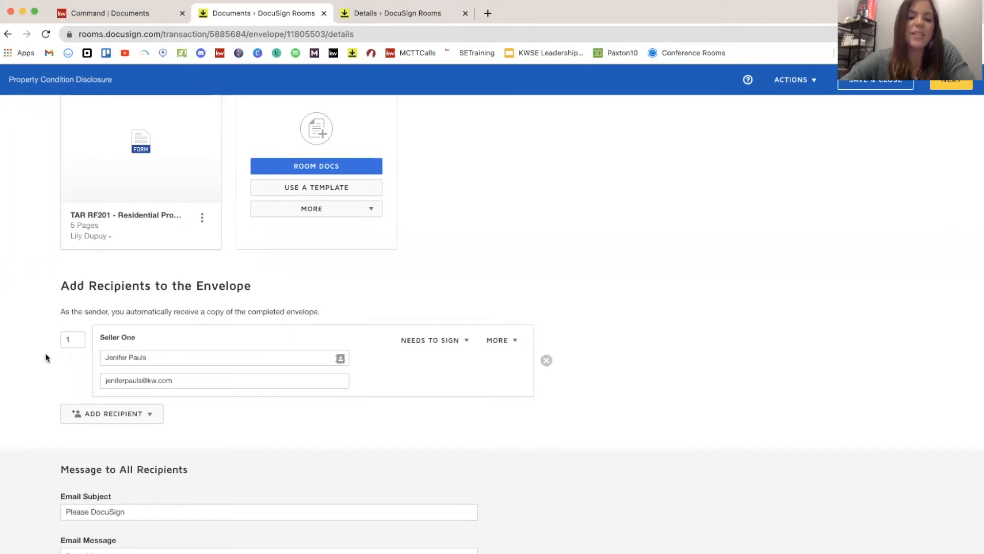
Step: Add the pre-tagged role Seller Two to the envelope and assign the second seller as its recipient
scroll(247, 432, down, 2)
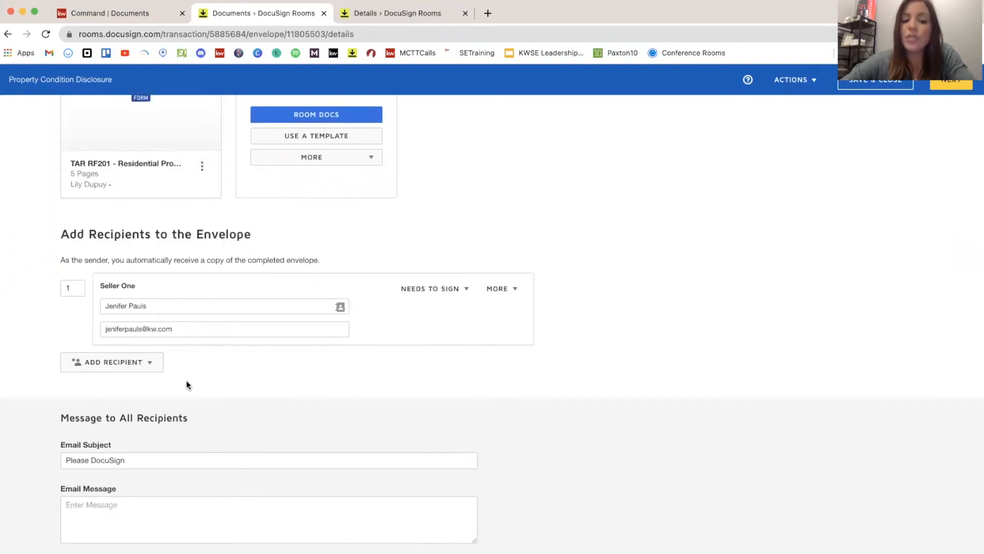
click(144, 365)
click(134, 384)
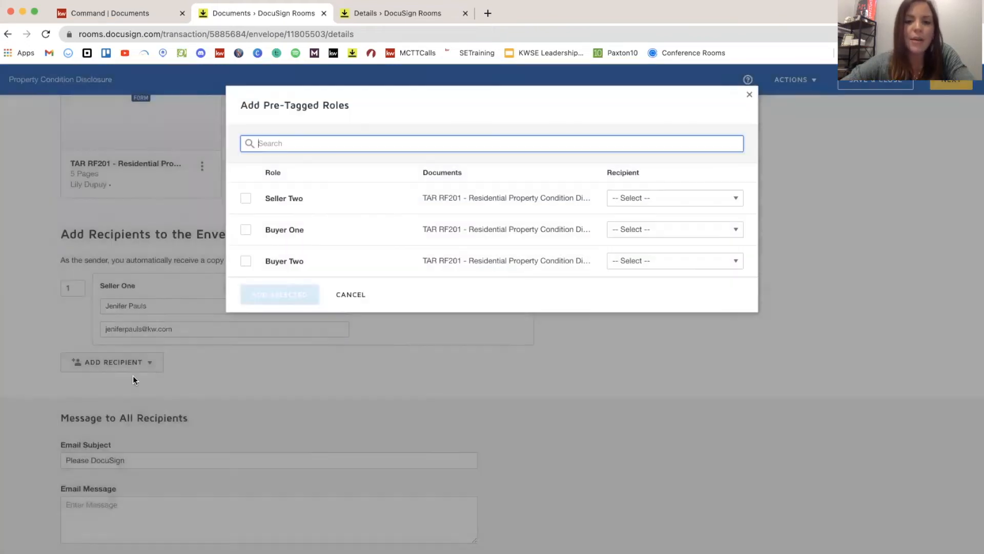
click(246, 199)
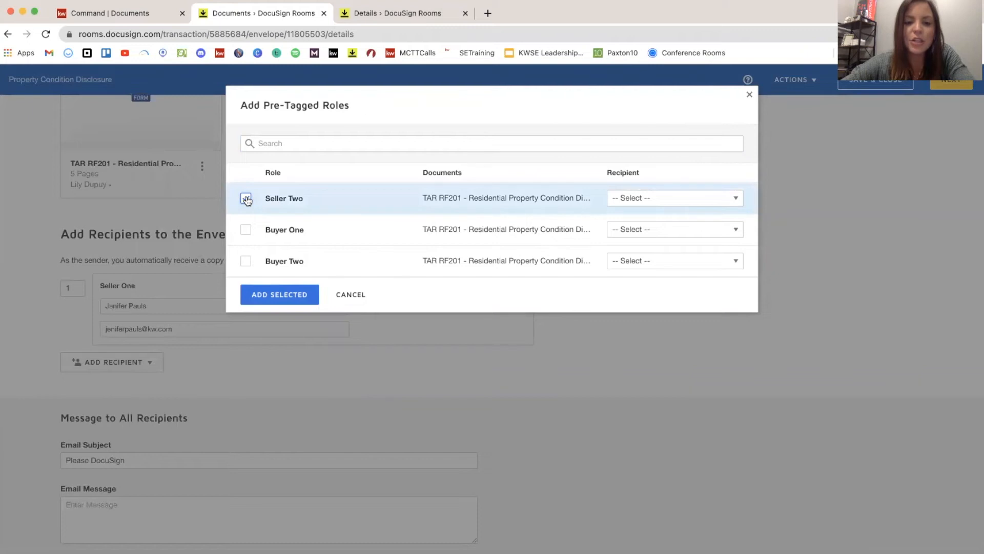
click(650, 200)
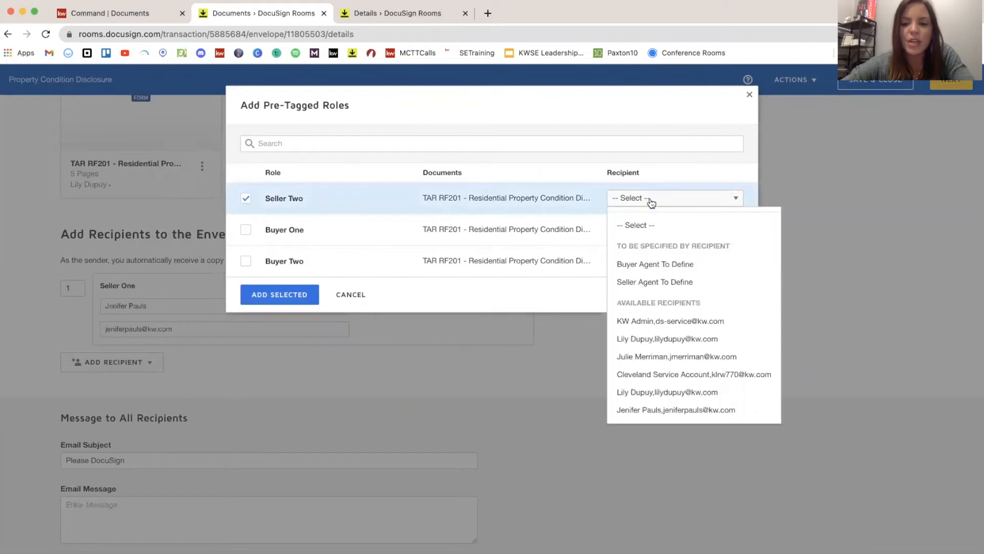
click(664, 356)
click(294, 294)
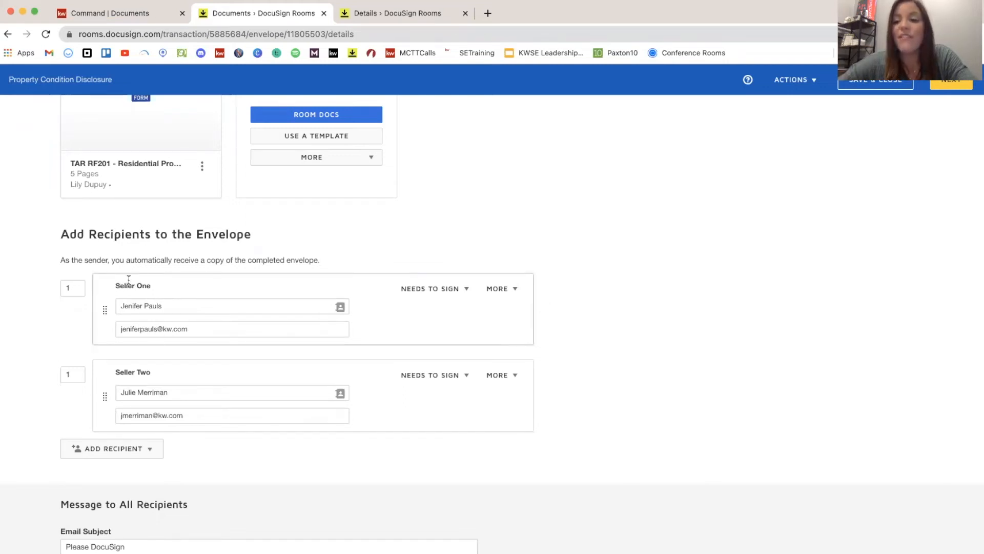
Step: Set Seller Two's signing order to 2 and check the recipient action options for Seller One
click(72, 375)
key(BackSpace)
text(2)
click(559, 318)
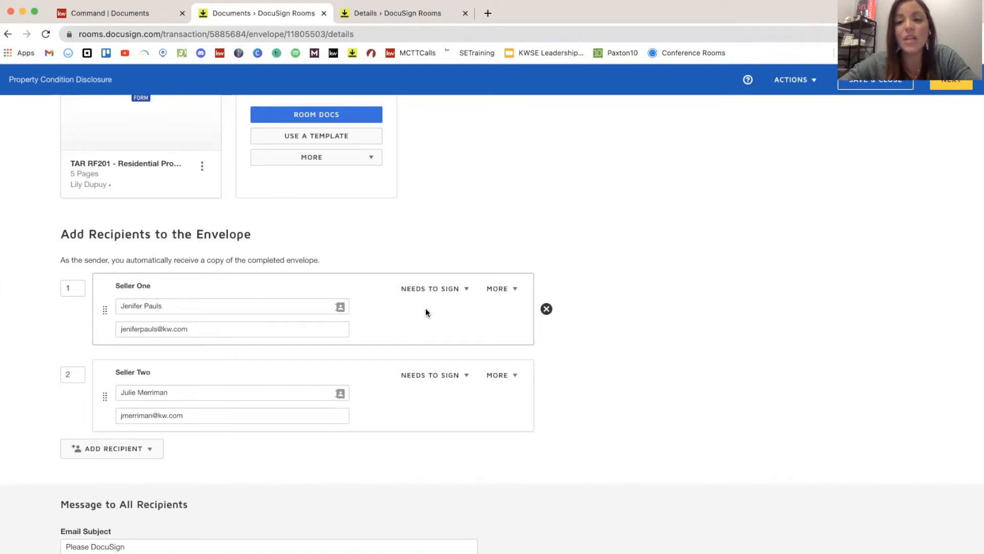
click(421, 287)
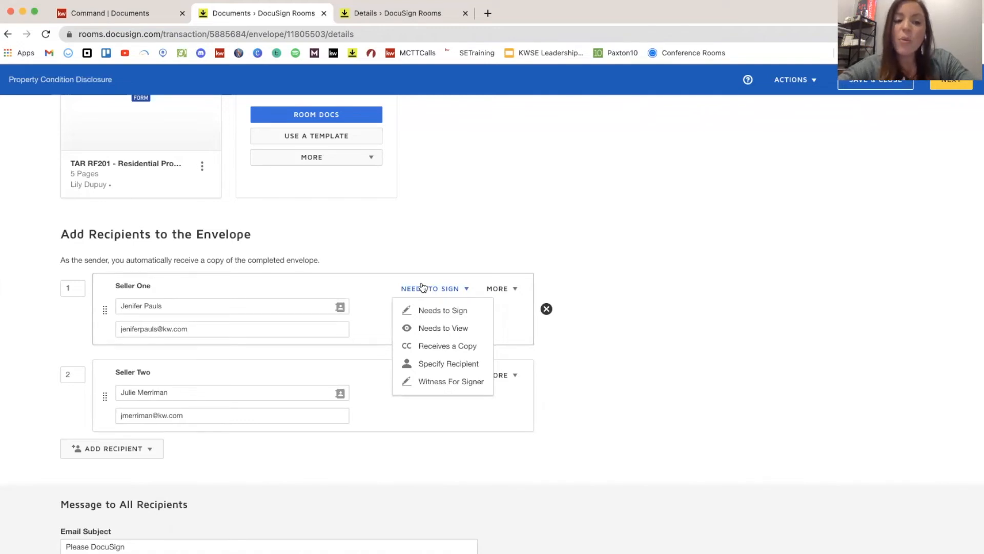
click(432, 259)
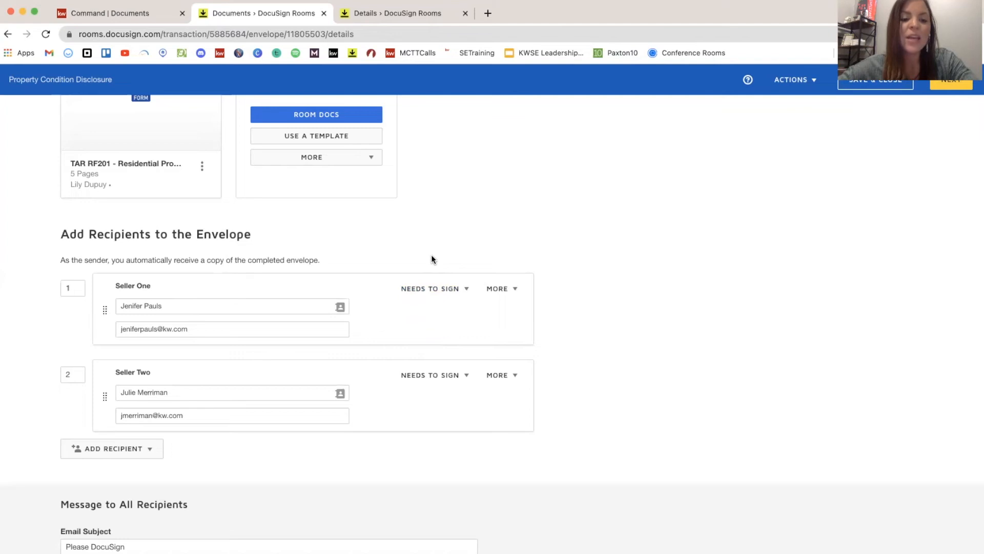
Step: Set the email subject to "Please DocuSign: Property Condition Disclosure" and continue to the field placement page
scroll(432, 255, down, 3)
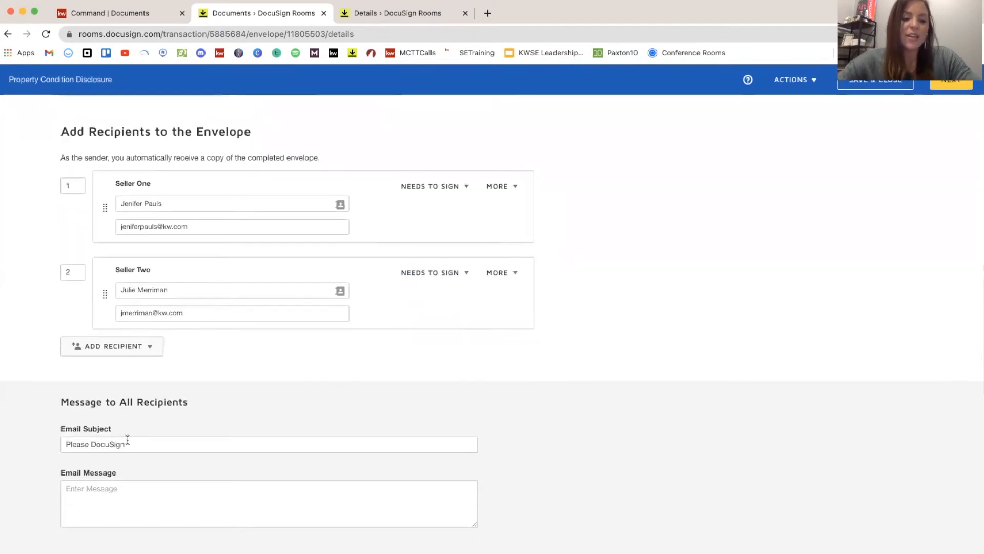
click(144, 440)
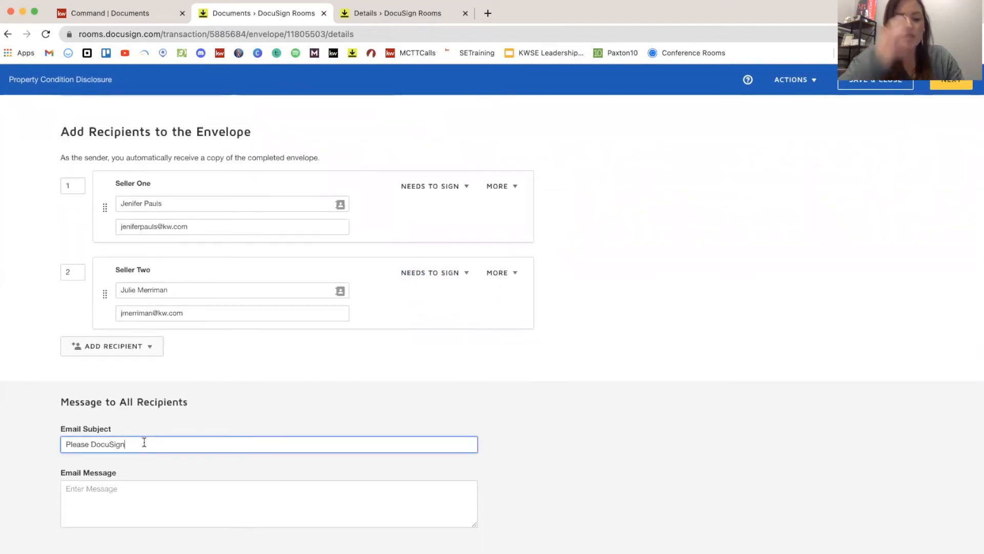
text(: Proper)
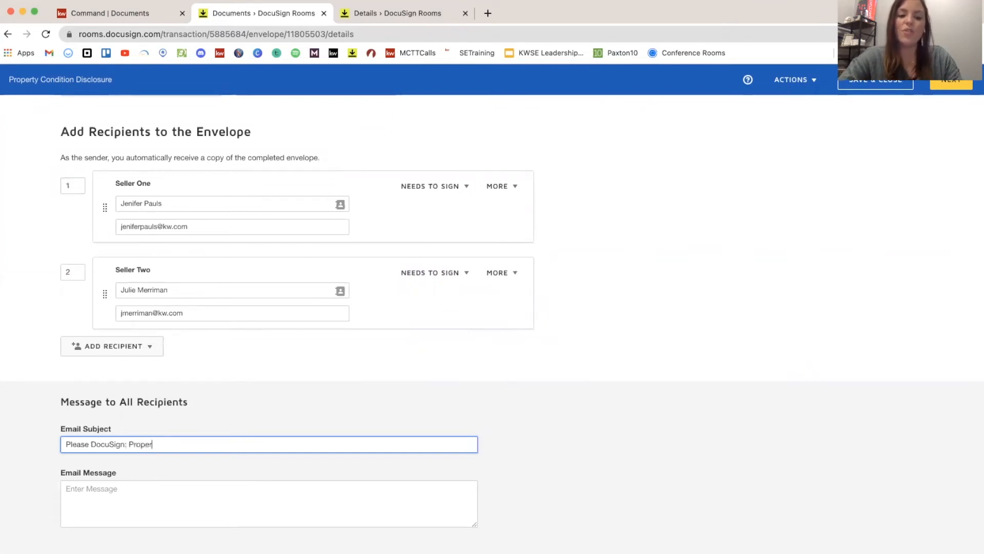
text(ty Condition Disclosure)
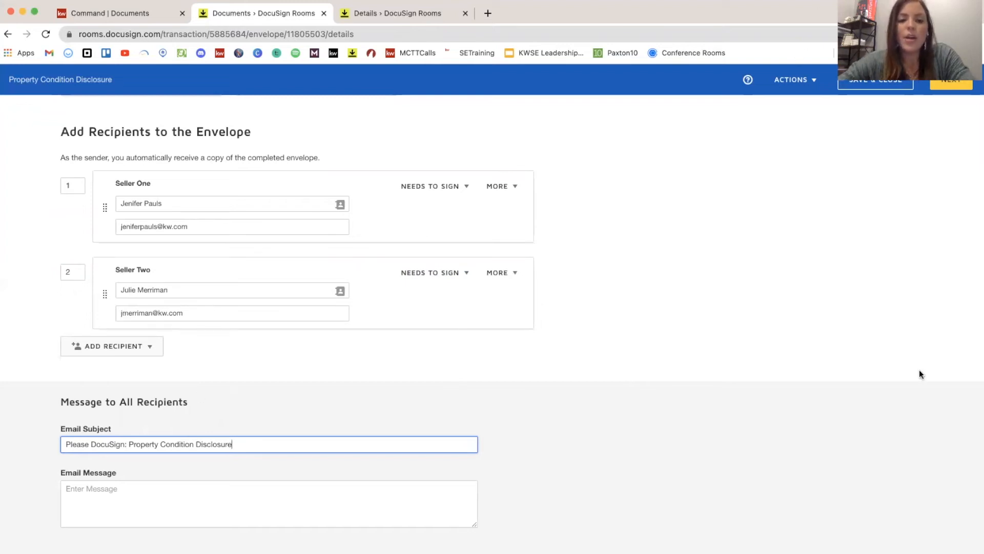
click(396, 289)
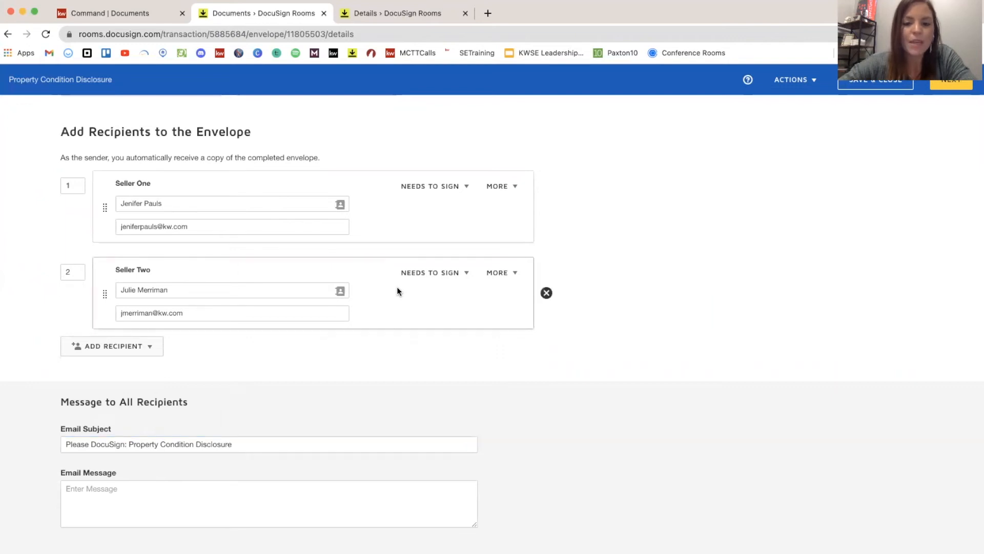
click(955, 87)
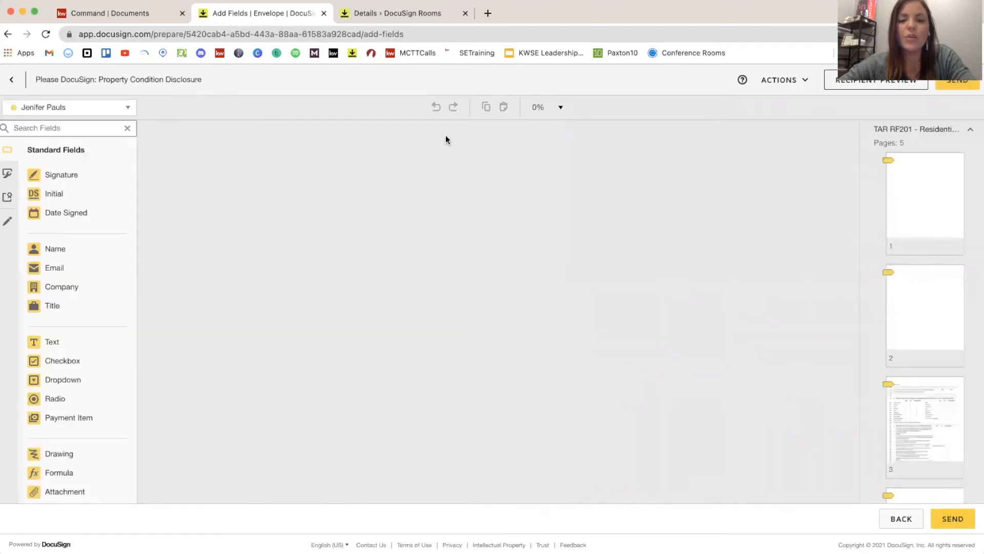
Step: Review the pre-tagged fields on the first two pages of the property condition disclosure
scroll(479, 324, down, 2)
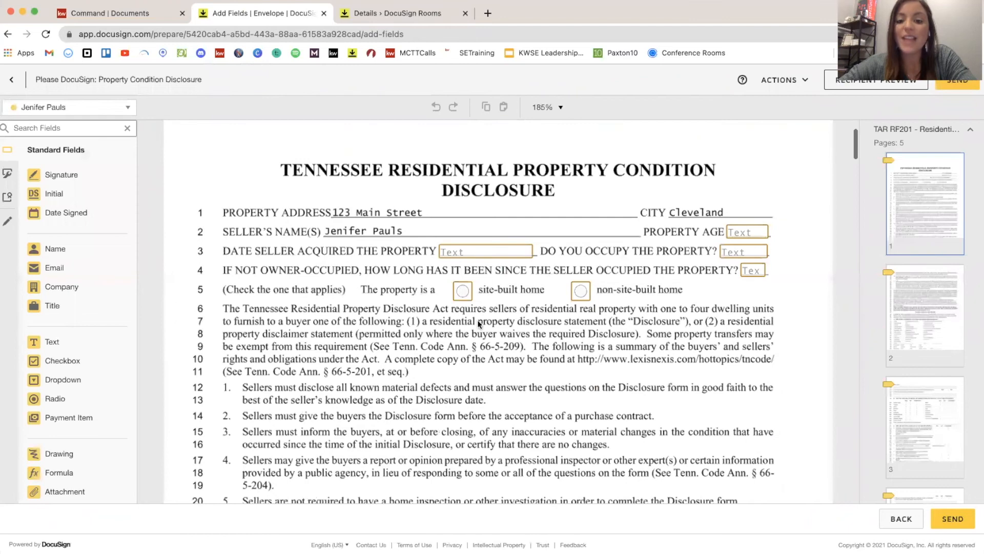
scroll(482, 323, down, 10)
scroll(485, 322, down, 15)
scroll(499, 382, down, 10)
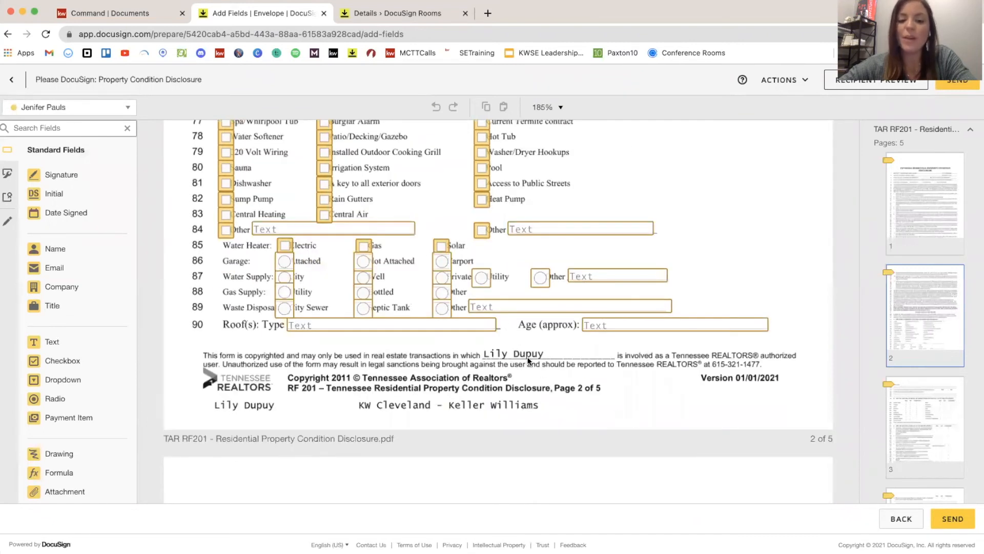
scroll(527, 356, up, 5)
scroll(527, 355, up, 2)
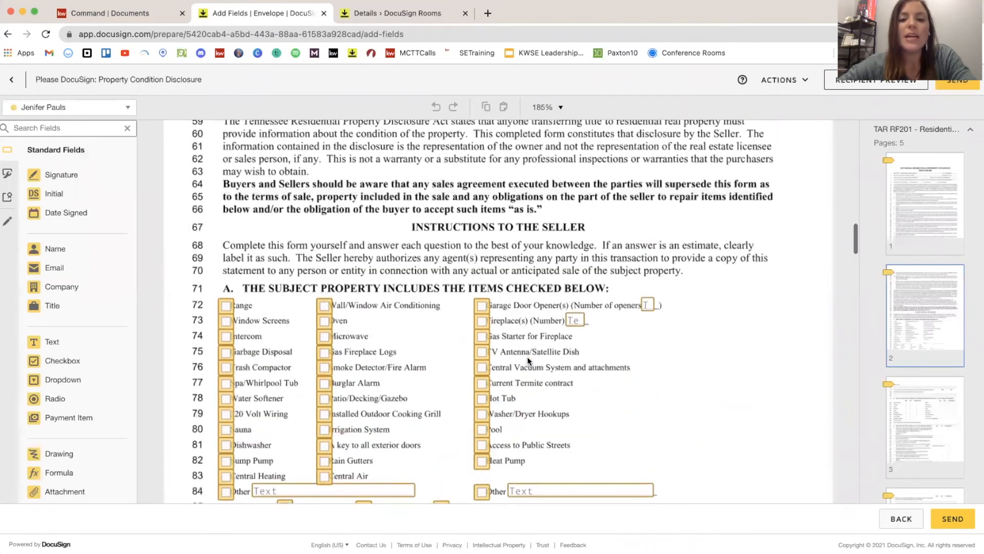
scroll(525, 338, down, 3)
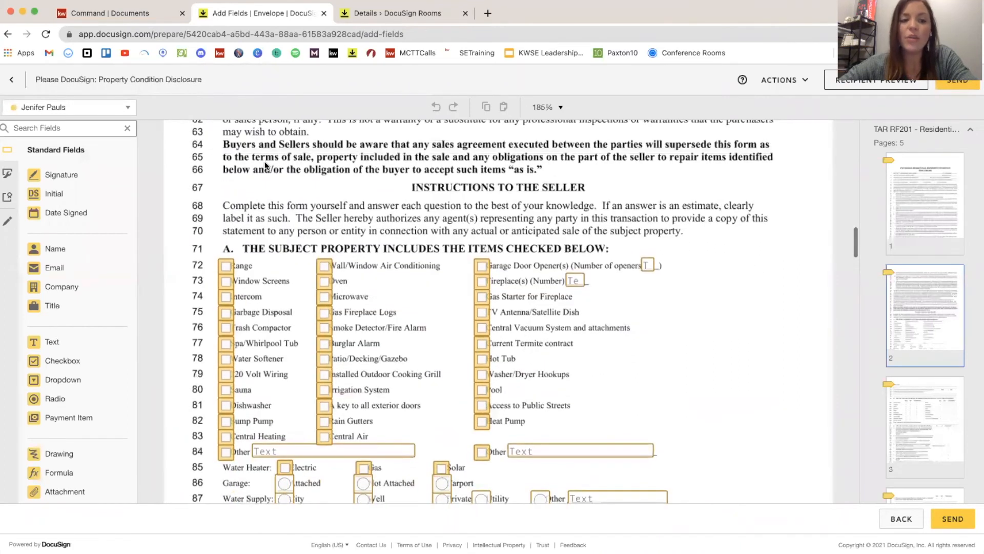
Step: Switch the active field recipient to Seller Two to compare the field colours, and return to Seller One
click(42, 105)
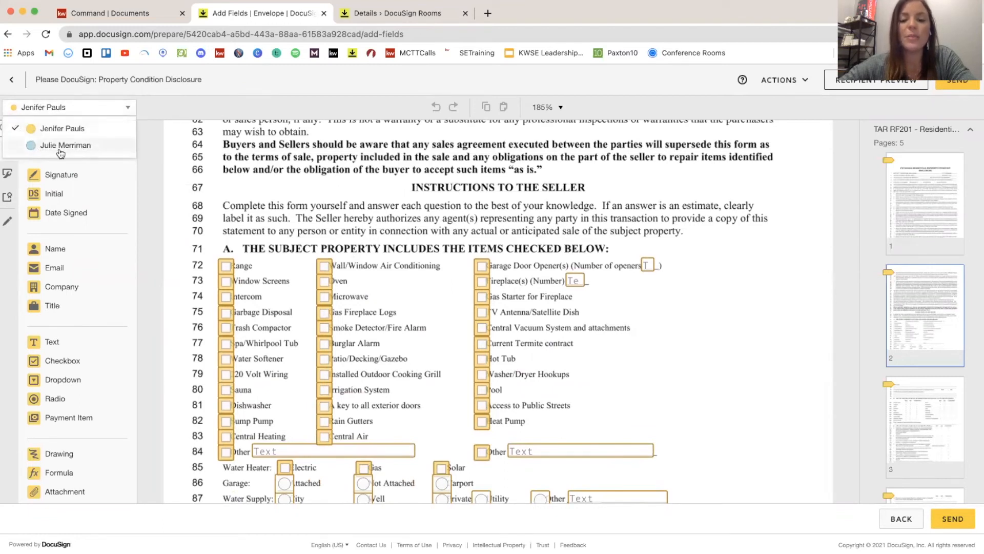
click(86, 146)
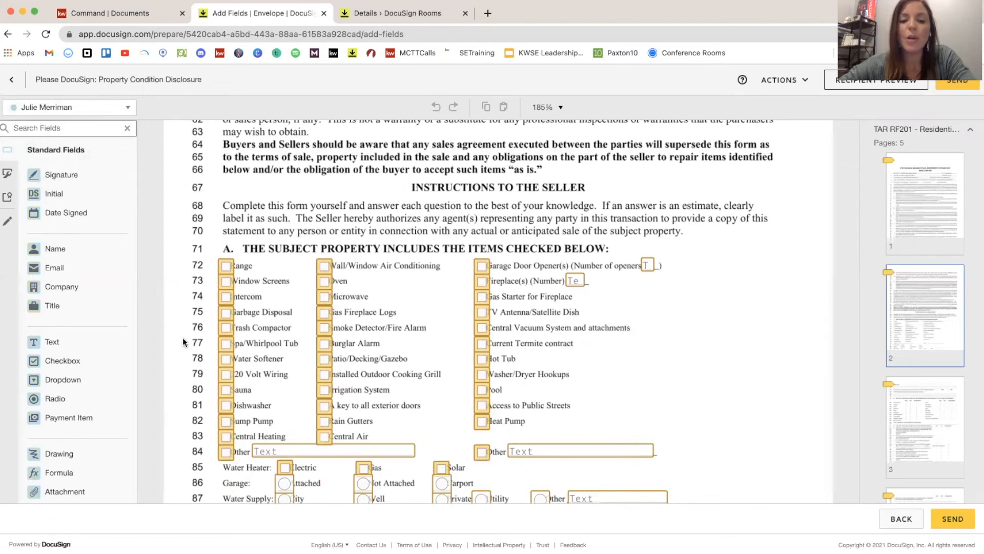
click(108, 109)
click(106, 129)
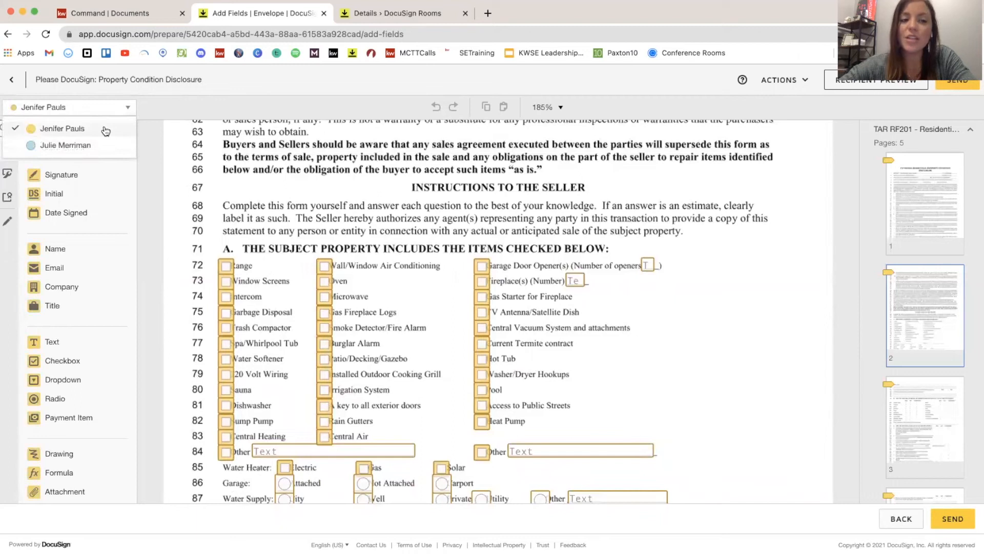
Step: Review the pre-tagged fields on the remaining pages of the disclosure, including both sellers' signature and date lines
scroll(391, 283, down, 10)
scroll(392, 283, down, 15)
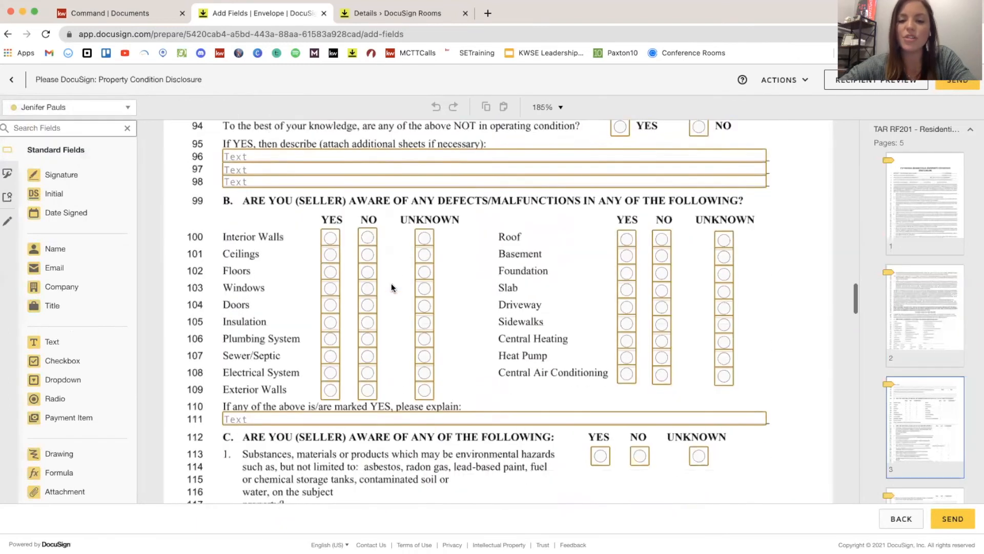
scroll(392, 287, down, 15)
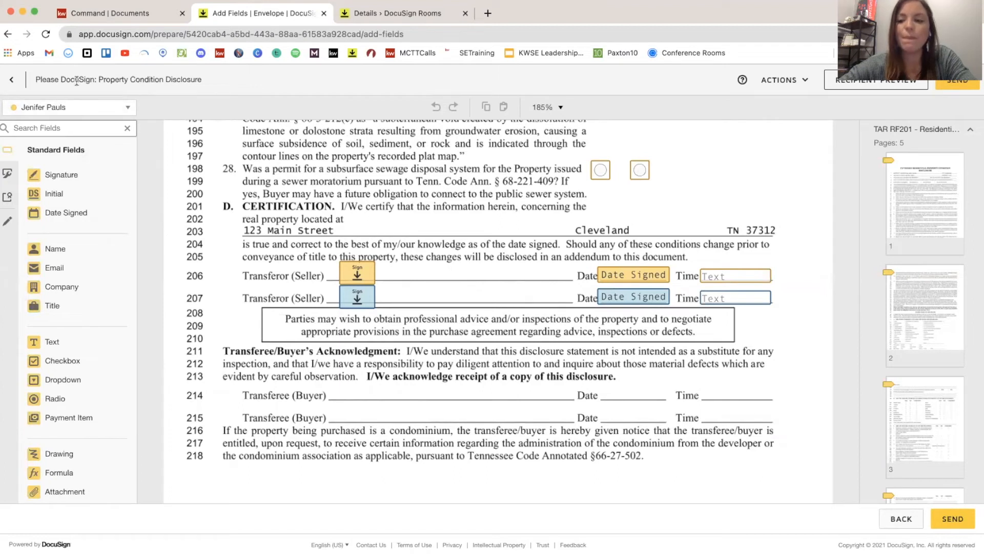
scroll(946, 274, down, 2)
scroll(946, 274, down, 2)
scroll(946, 274, up, 3)
scroll(921, 273, up, 2)
scroll(788, 228, up, 2)
scroll(788, 227, up, 10)
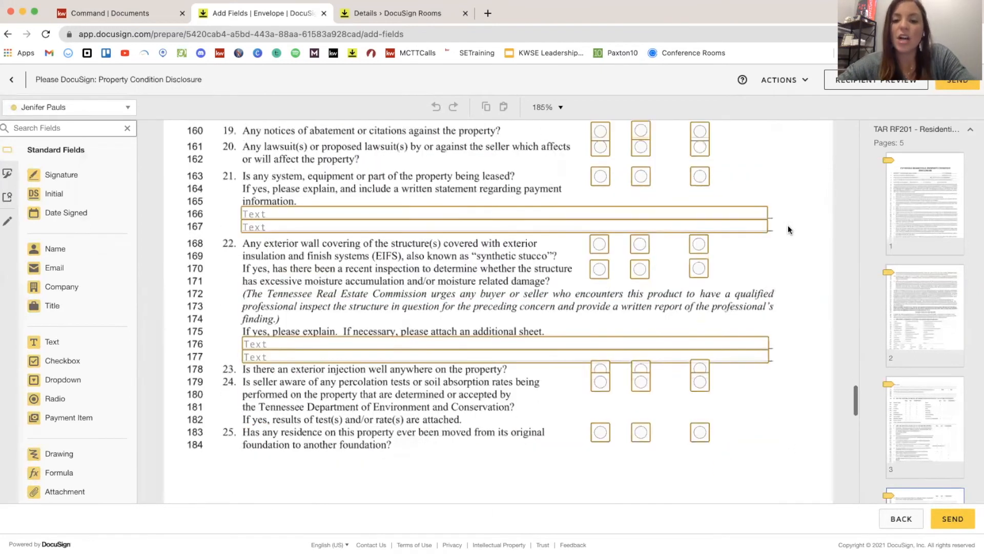
scroll(788, 225, down, 1)
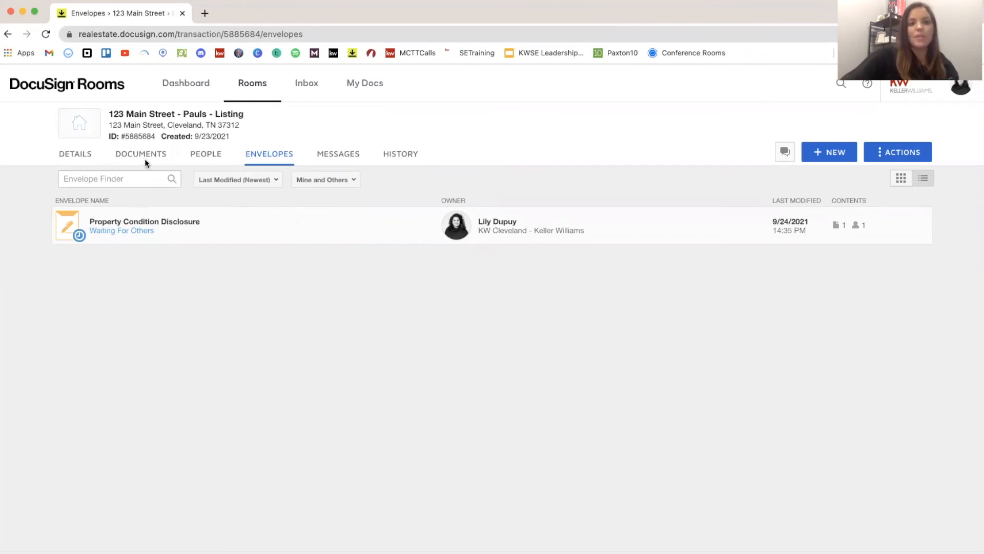
Step: Refresh the room's envelope list to check the disclosure's status, and look through the room's documents for the signed copy
click(45, 34)
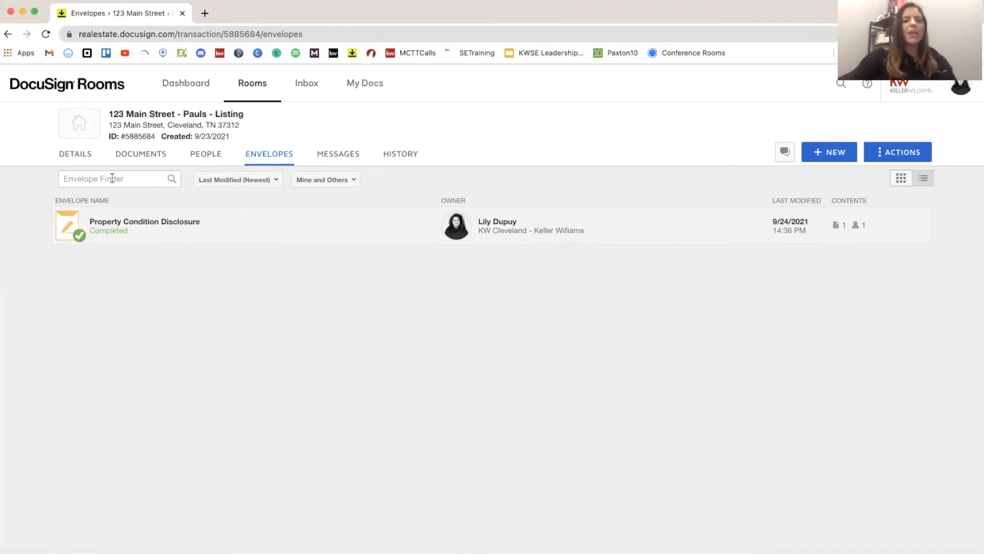
click(146, 163)
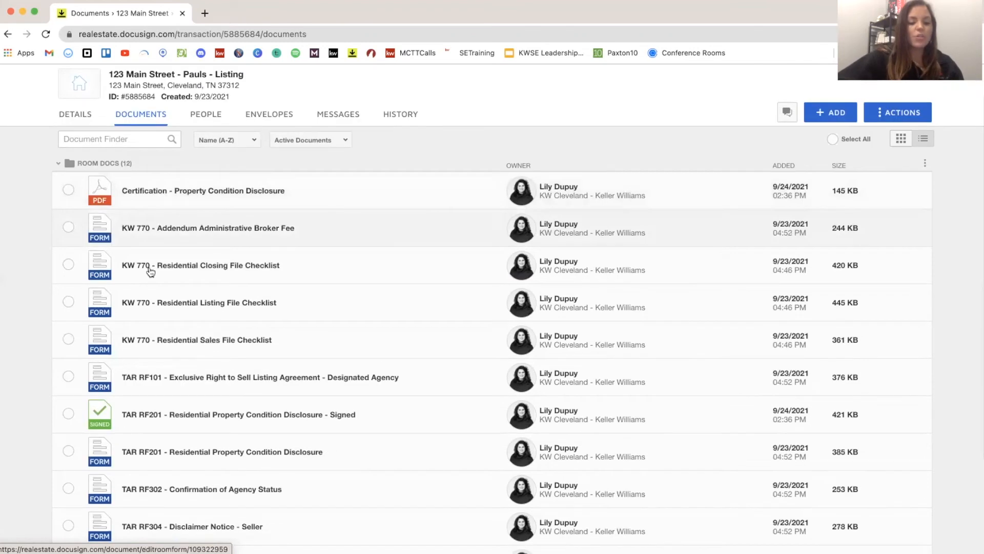
scroll(145, 340, down, 2)
scroll(164, 375, down, 1)
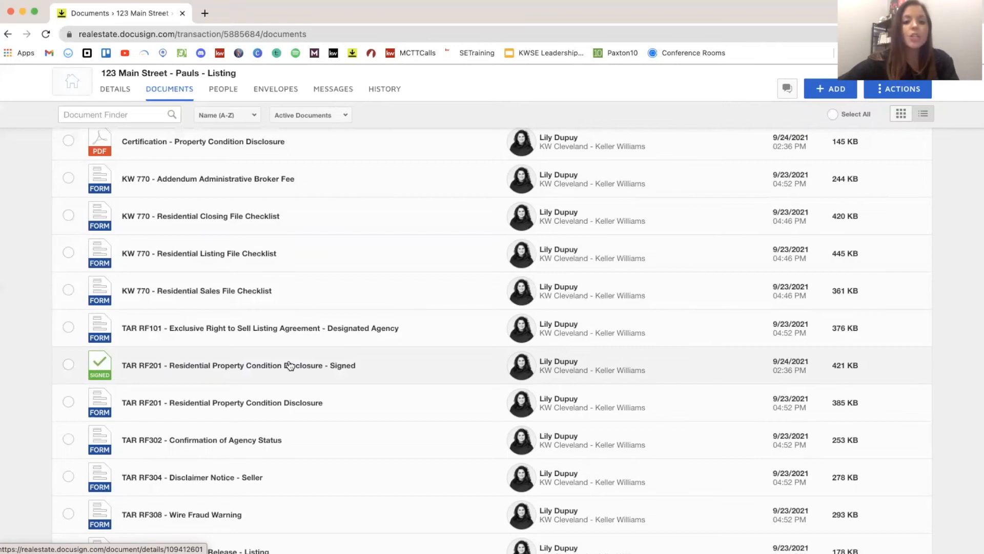
scroll(290, 365, up, 2)
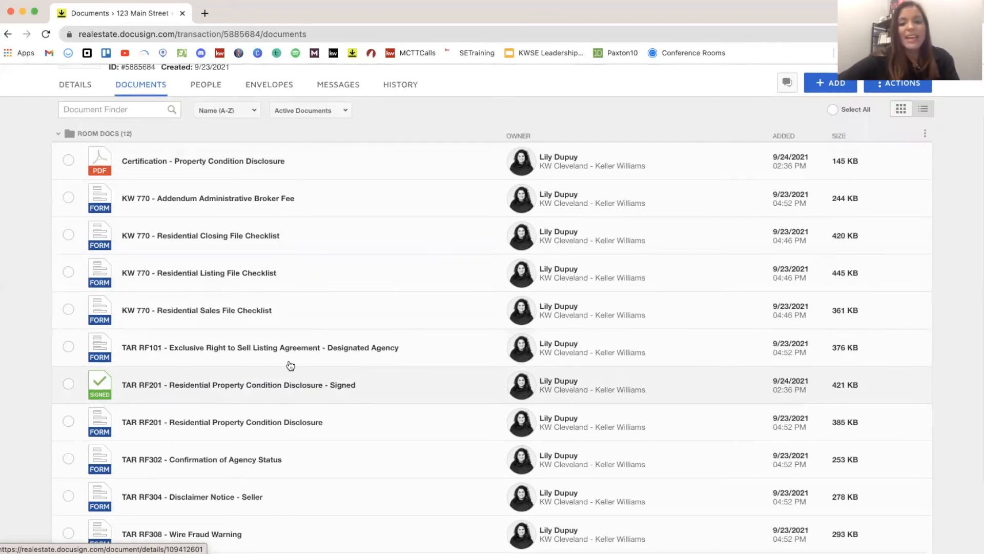
scroll(290, 365, up, 1)
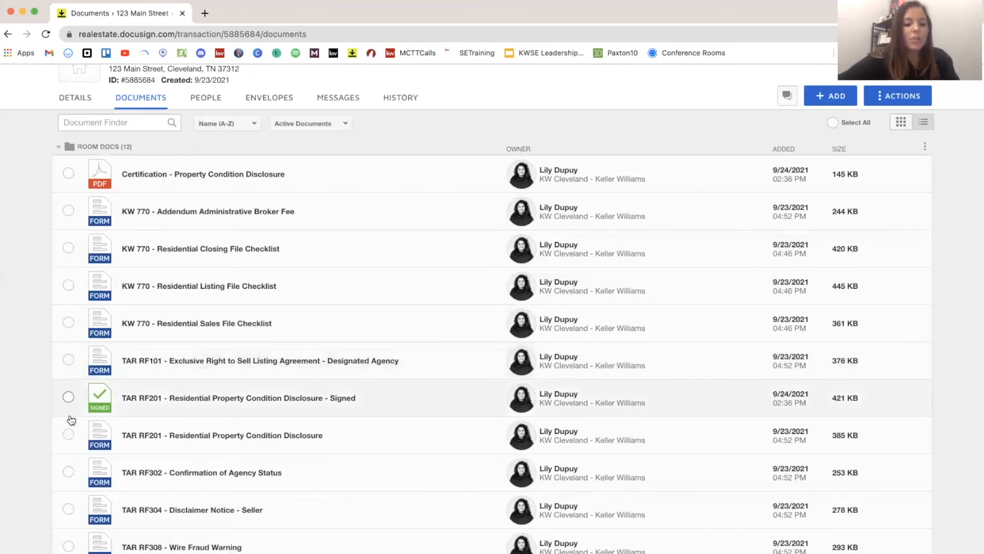
Step: Archive the Certification - Property Condition Disclosure and the unsigned TAR RF201 form, and check the document filter options for archived files
click(69, 435)
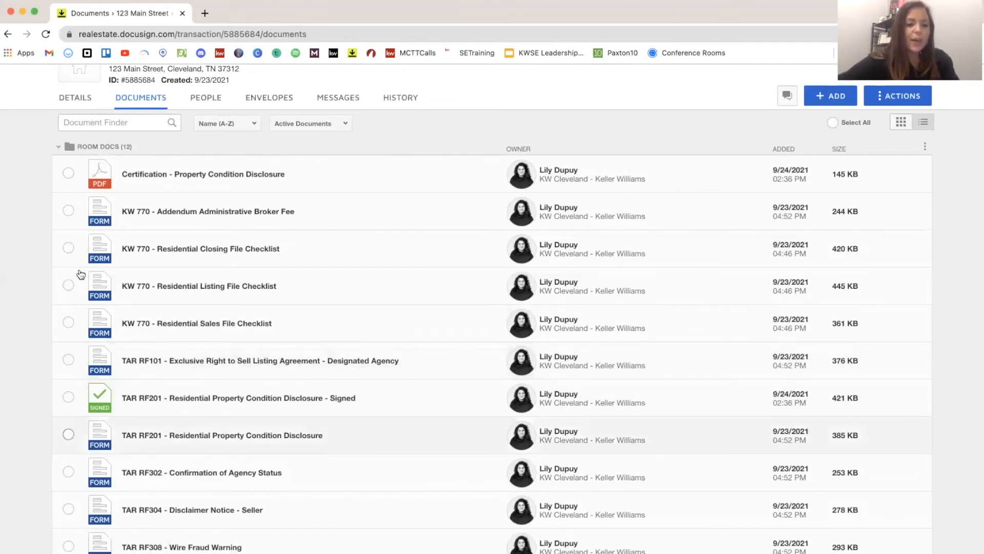
click(68, 176)
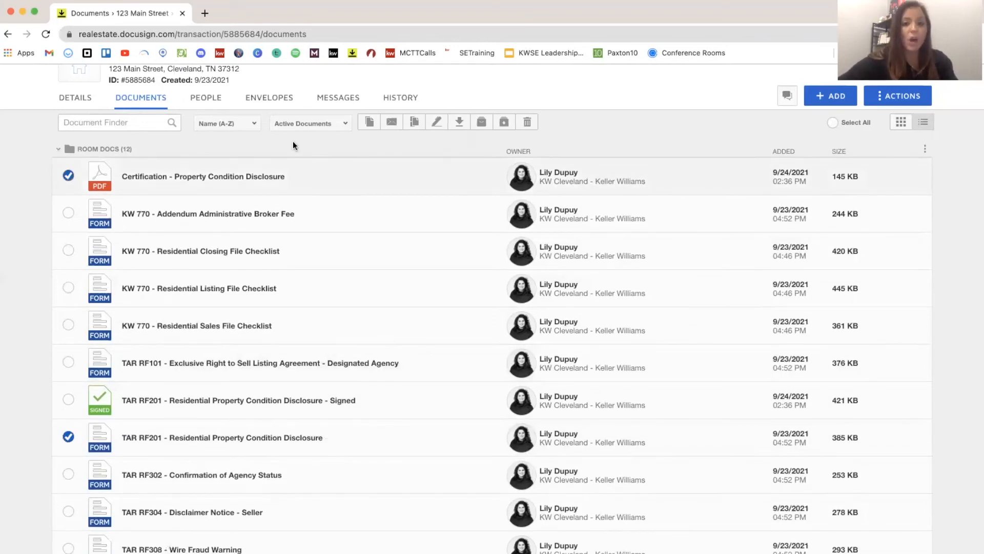
click(482, 125)
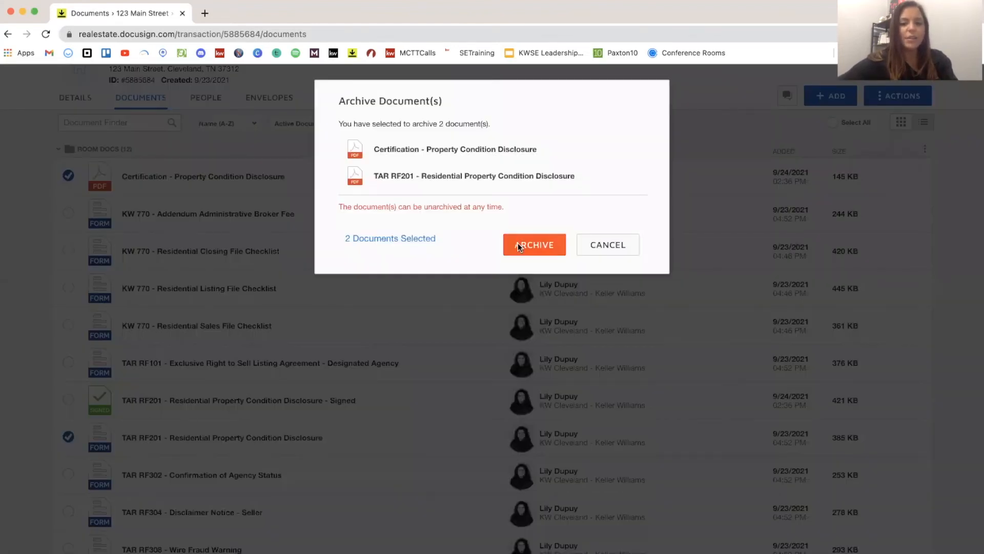
click(518, 246)
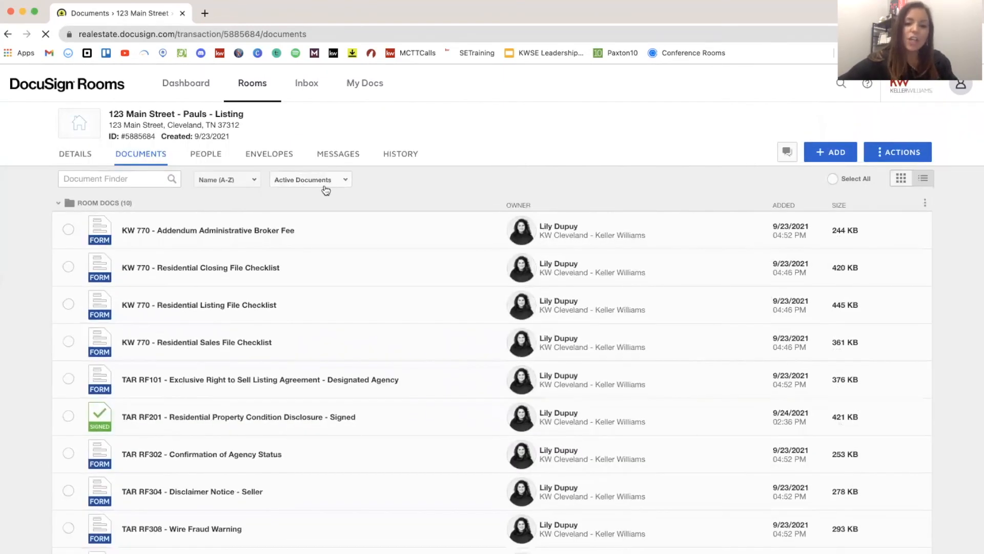
click(334, 183)
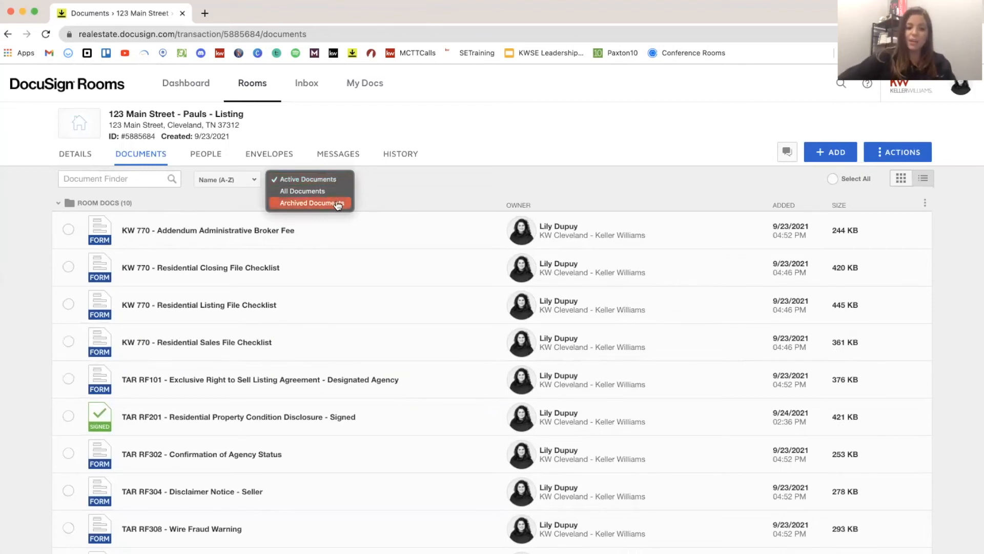
Step: Create a signing envelope from the Addendum Administrative Broker Fee, TAR RF101, RF302, RF304, RF308 and RF309 forms
scroll(401, 199, down, 1)
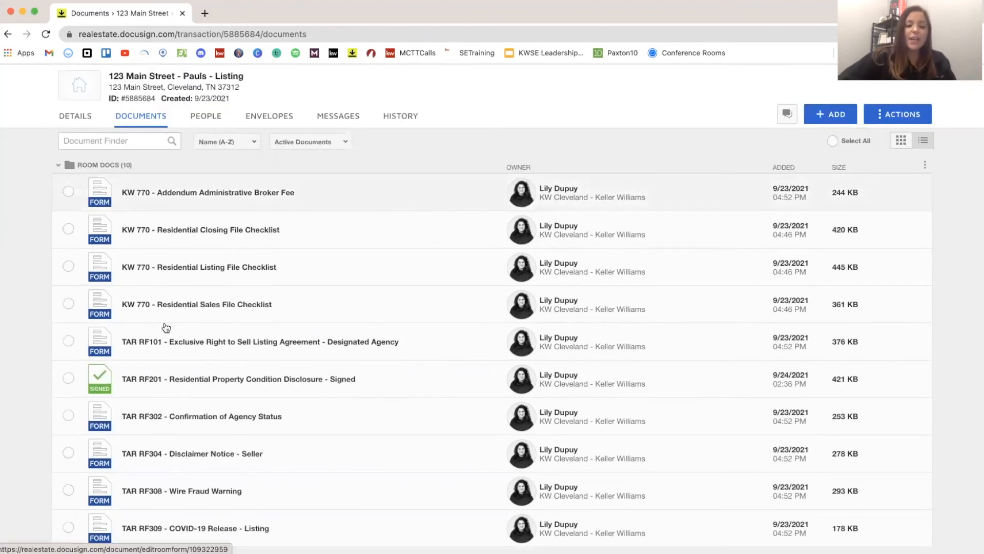
scroll(166, 328, down, 1)
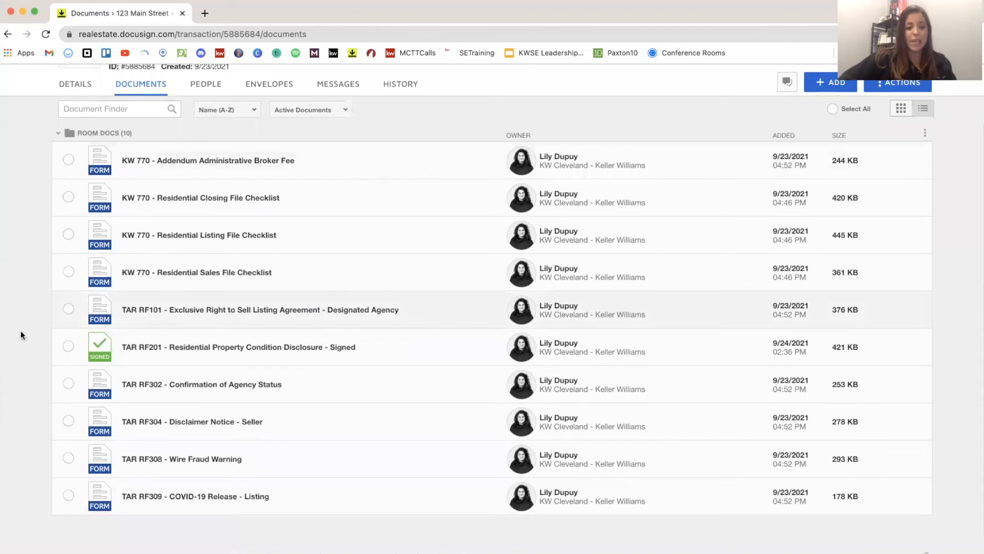
click(69, 309)
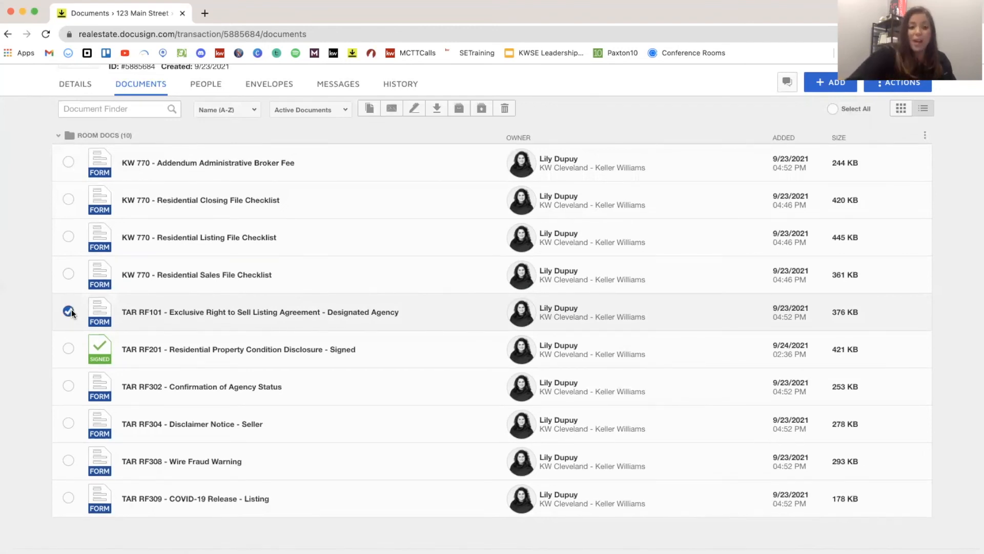
click(70, 422)
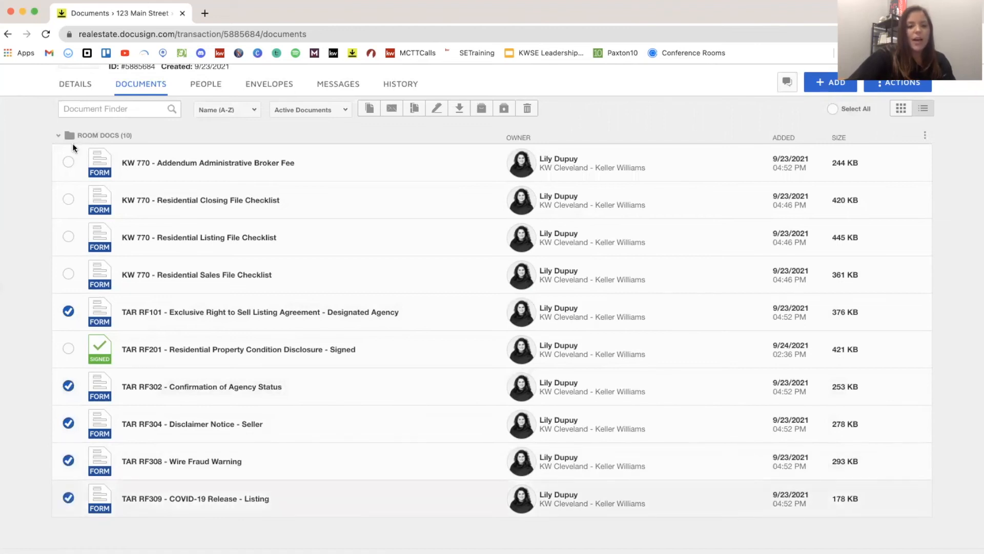
click(68, 161)
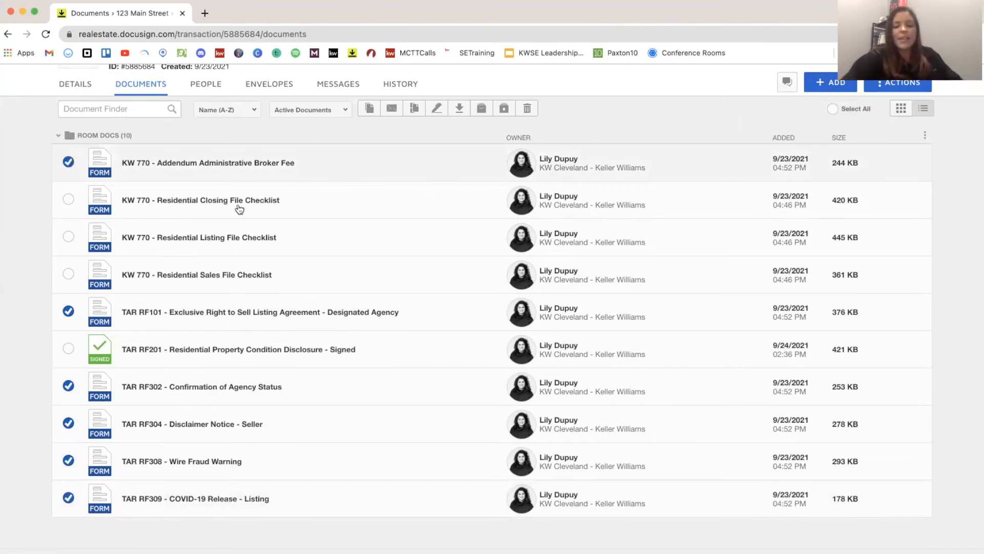
click(440, 116)
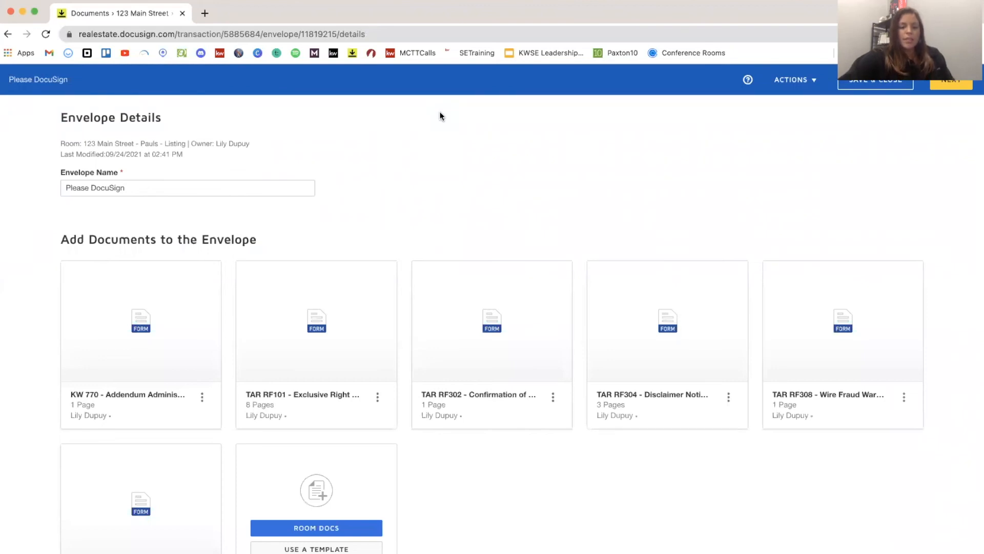
Step: Name the envelope "Listing Documents"
scroll(140, 162, down, 1)
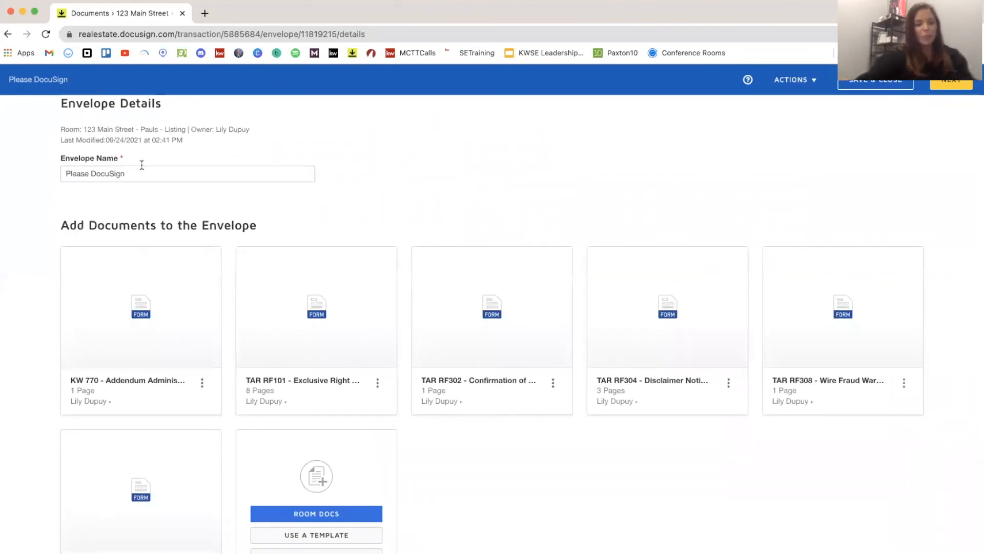
drag(146, 173, 41, 175)
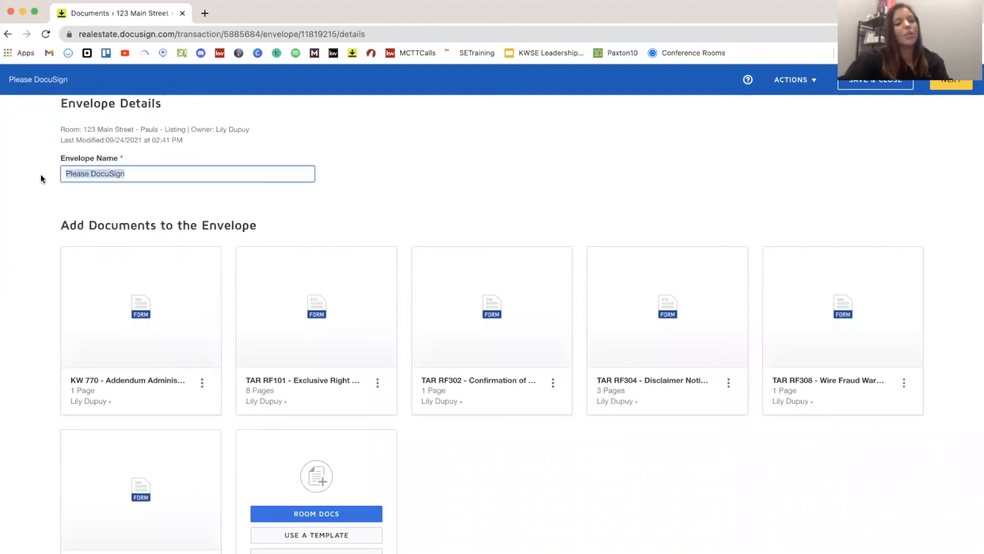
text(L)
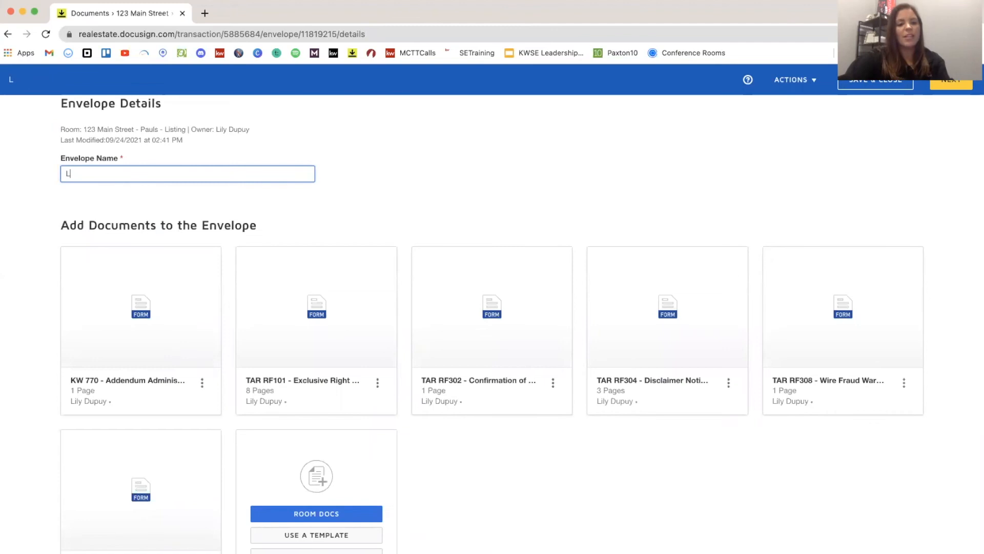
text(isting Docu)
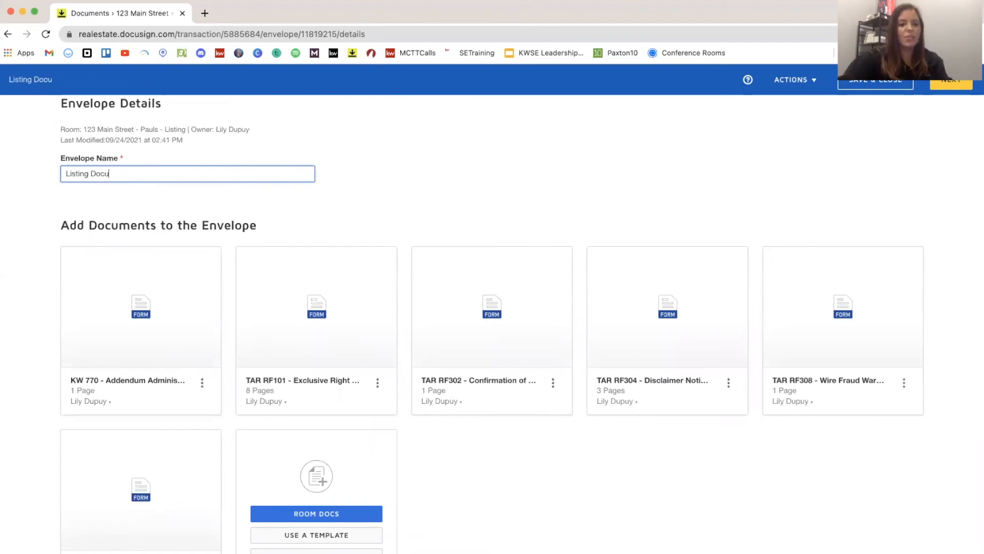
text(ments)
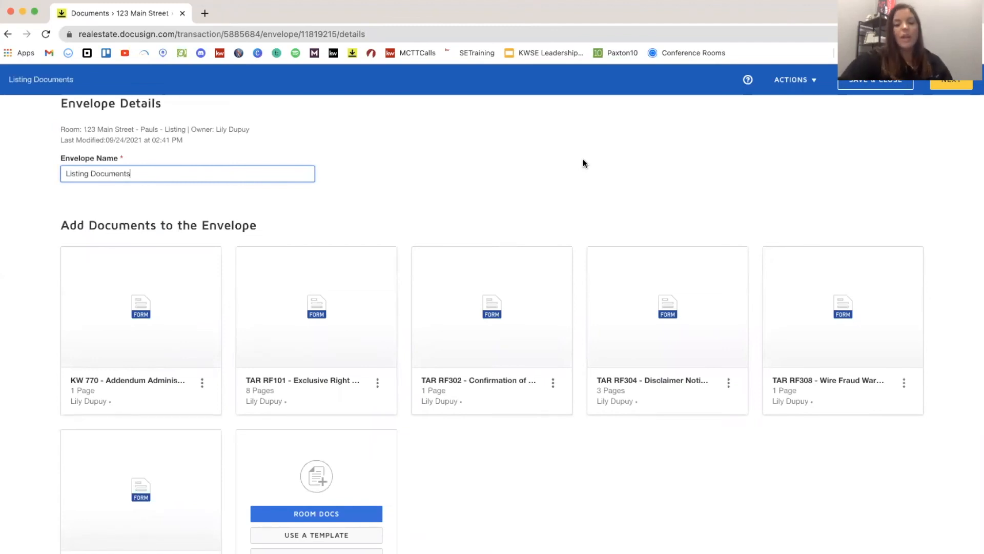
Step: Start adding envelope recipients by pre-tagged role, selecting the Seller One and Listing Agent roles
scroll(583, 159, down, 1)
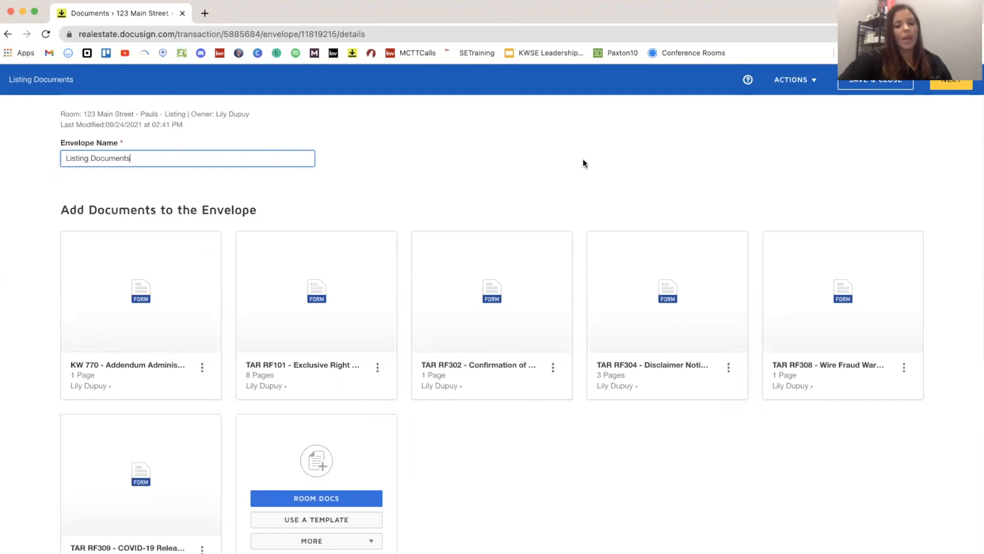
scroll(583, 159, down, 1)
scroll(645, 269, down, 3)
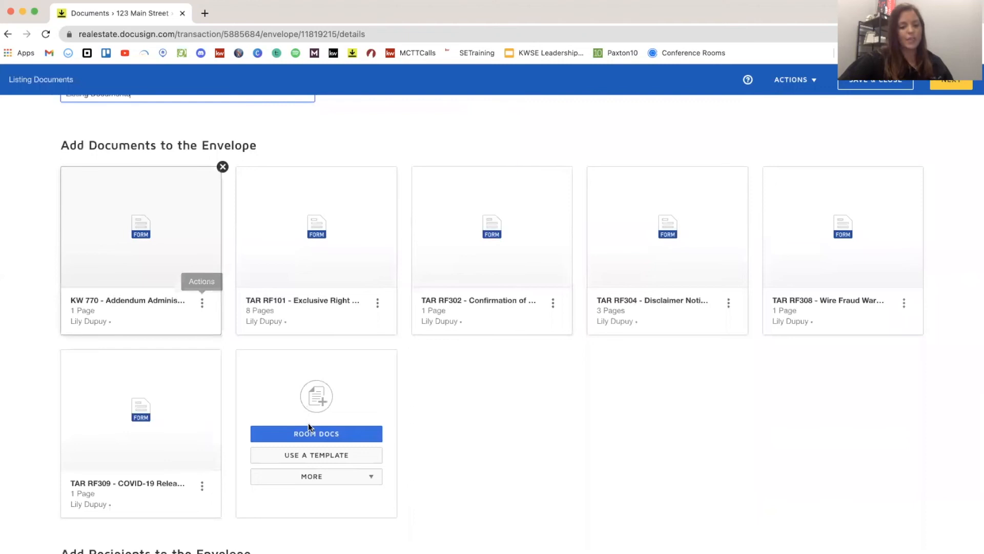
scroll(472, 471, down, 5)
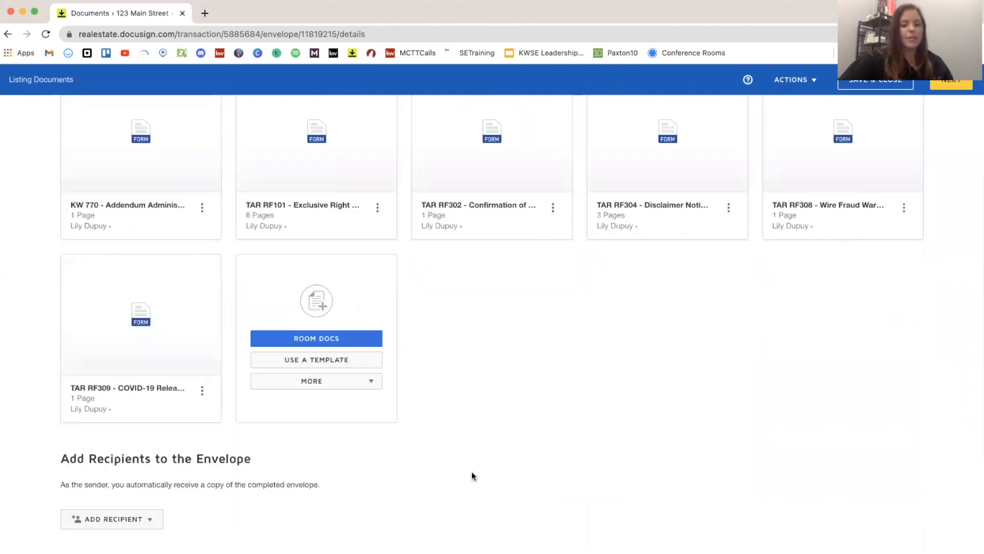
scroll(472, 471, down, 3)
scroll(117, 363, down, 2)
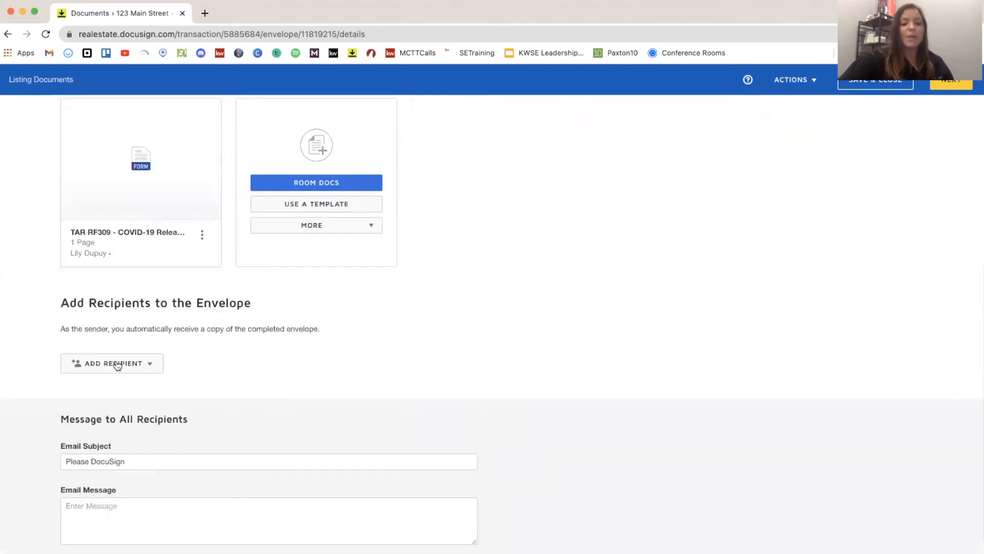
click(118, 363)
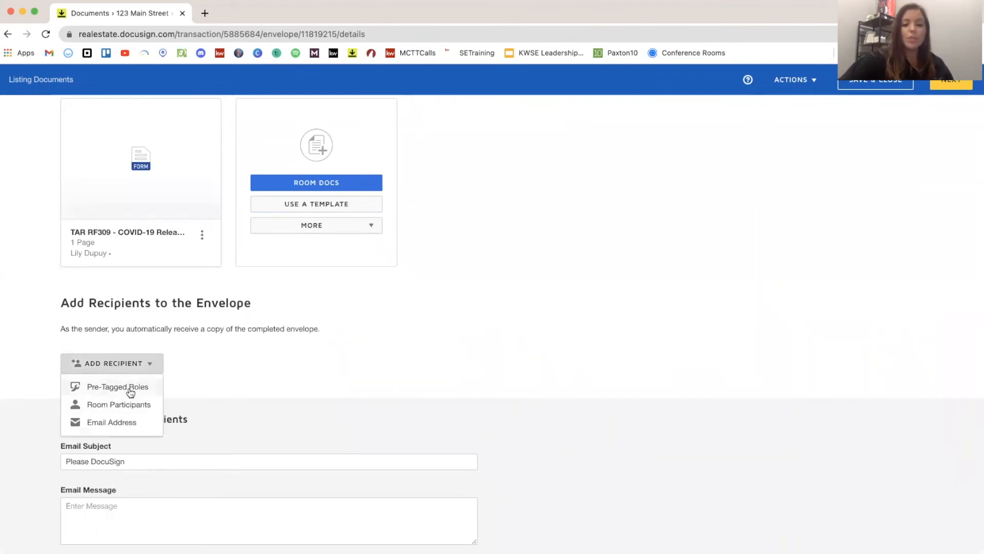
click(128, 387)
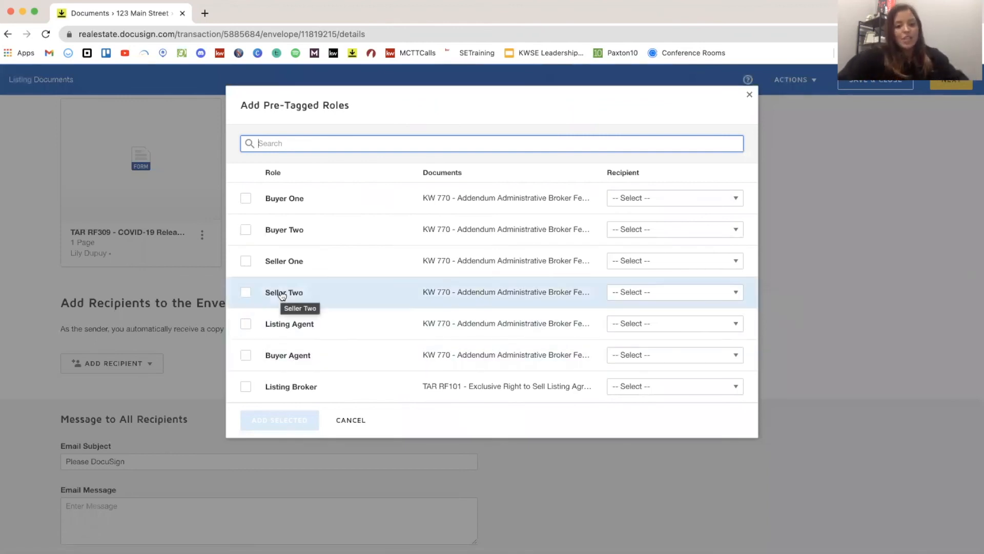
click(246, 262)
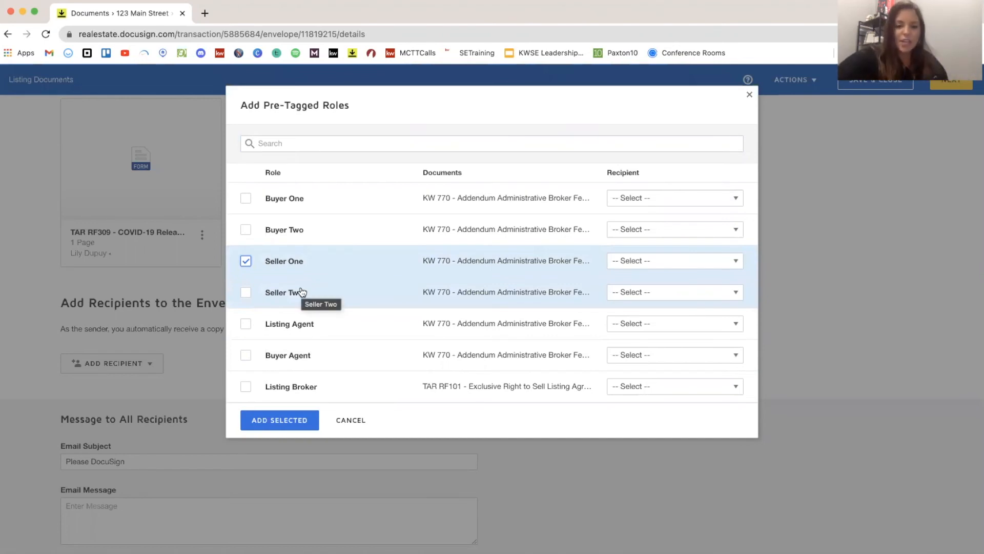
click(246, 325)
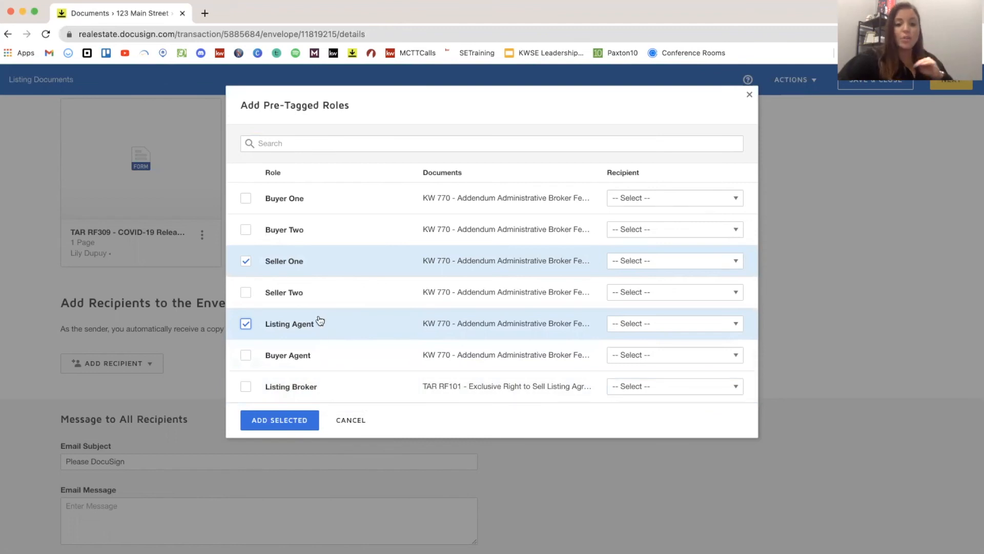
Step: Assign the seller to Seller One and the agent to Listing Agent, and add both roles as envelope recipients
click(628, 265)
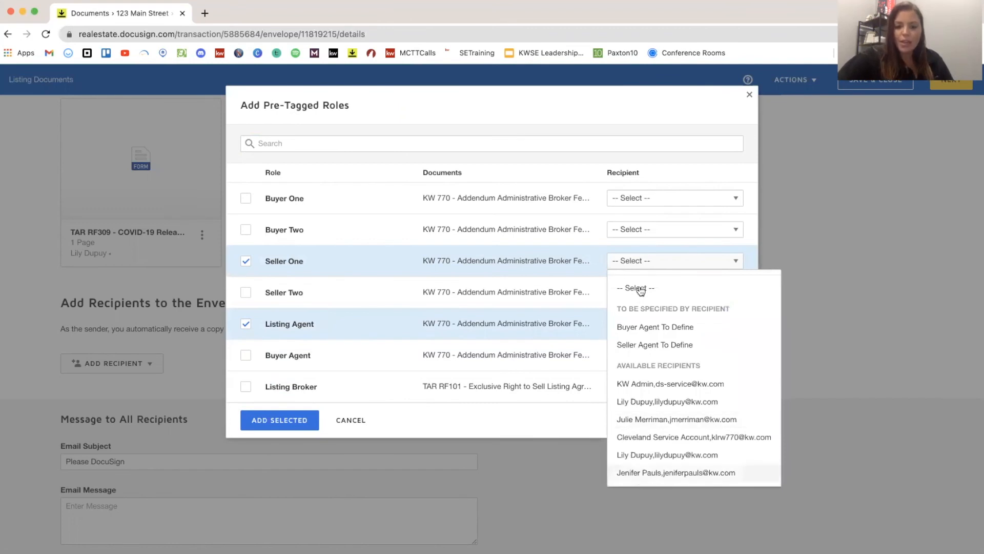
click(661, 473)
click(641, 329)
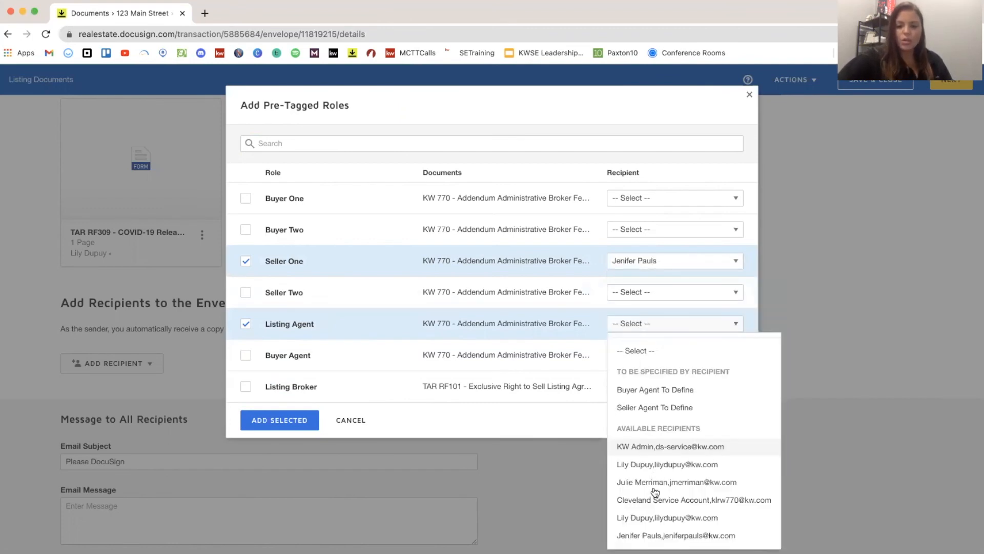
click(300, 421)
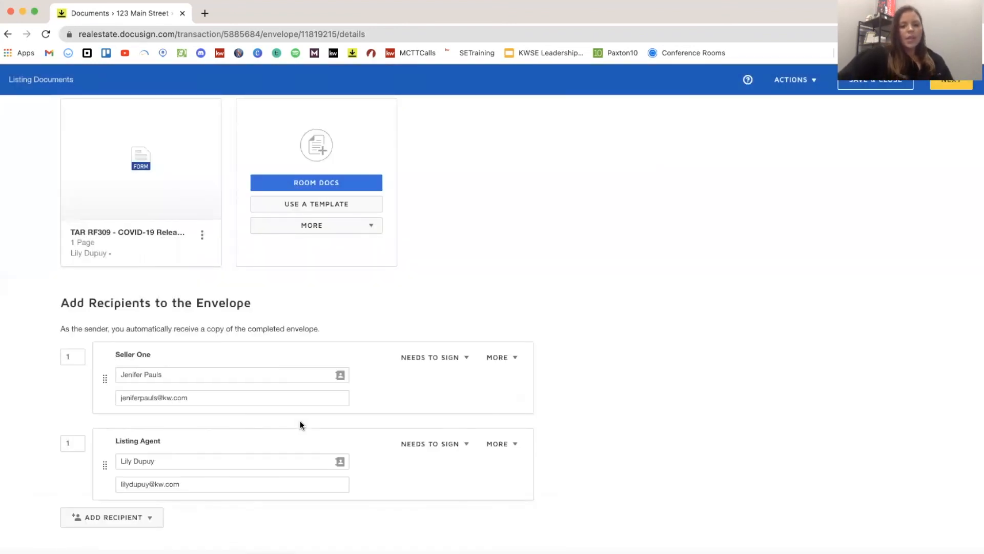
Step: Set the email subject to "Please DocuSign: Listing Documents" and continue to the envelope's field preparation
scroll(300, 422, down, 1)
scroll(450, 253, down, 2)
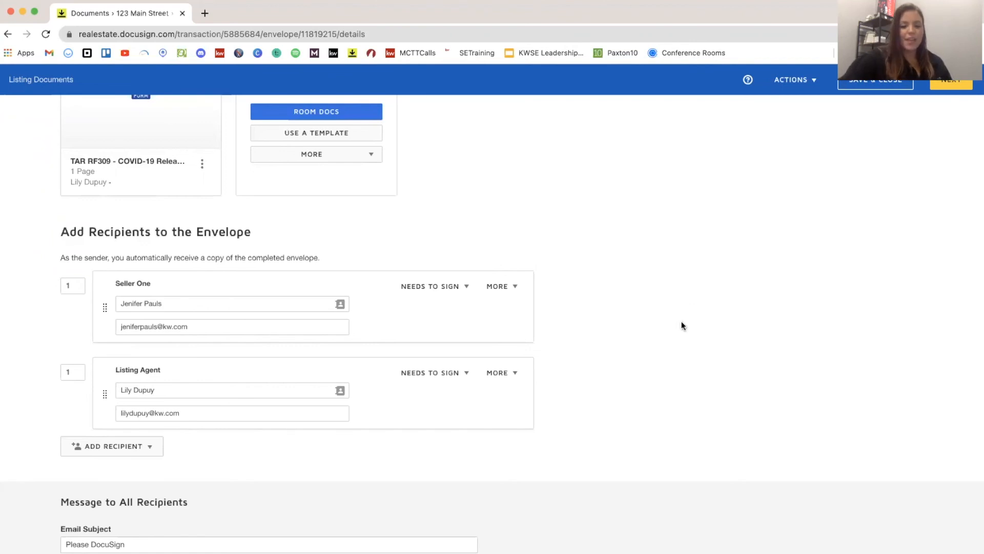
scroll(163, 422, down, 2)
click(183, 443)
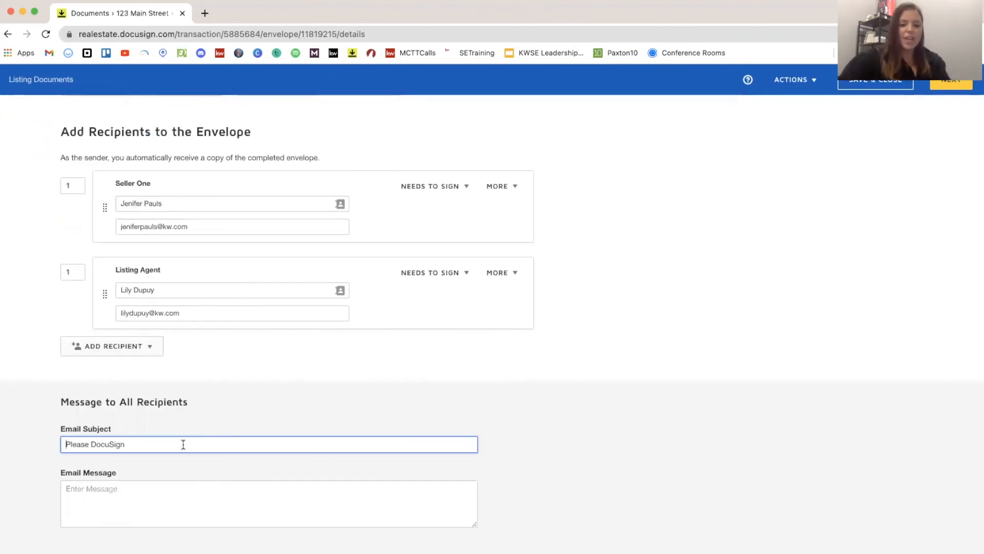
text(: )
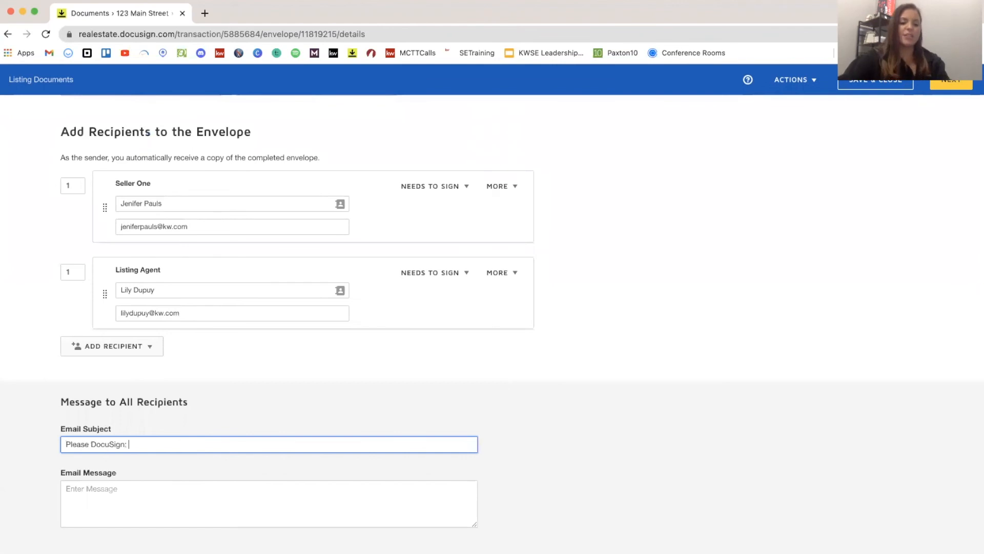
text(Listing Documents)
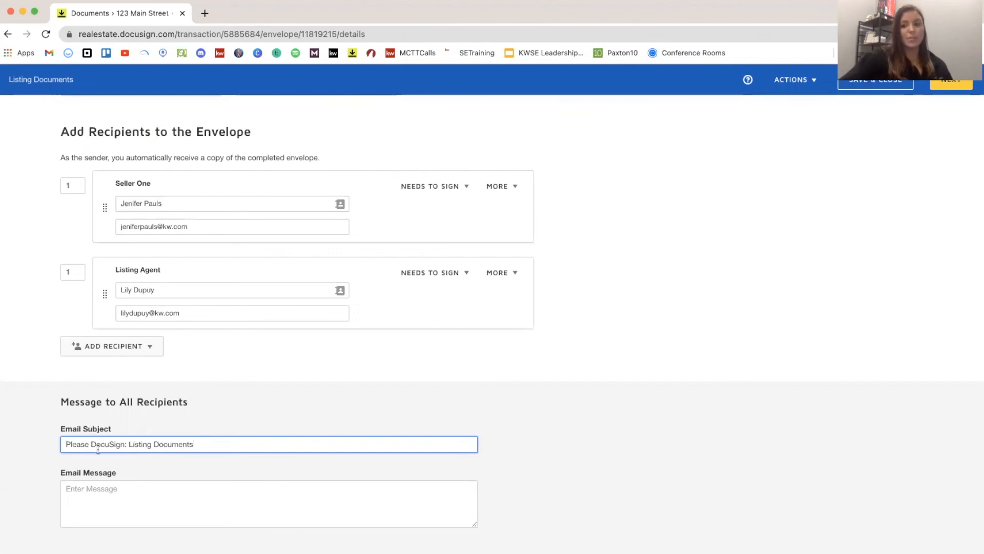
click(968, 87)
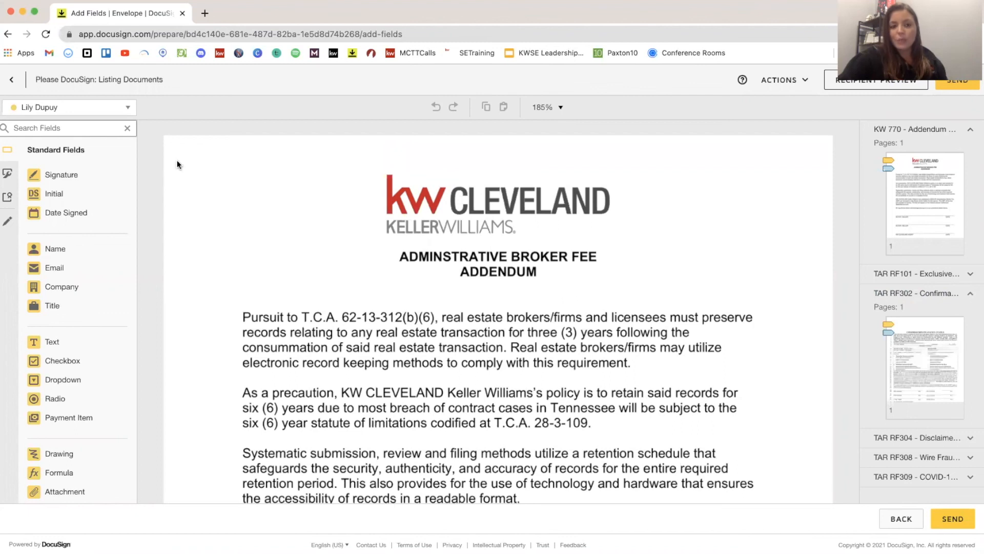
Step: Switch the field recipient to the seller and examine the page thumbnails of TAR RF101 and RF302 for signing tags
click(119, 108)
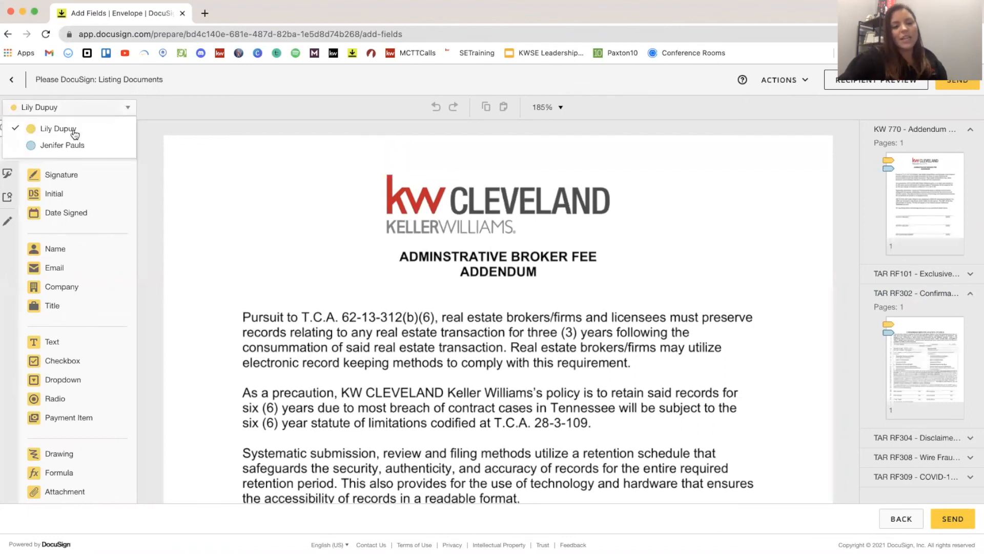
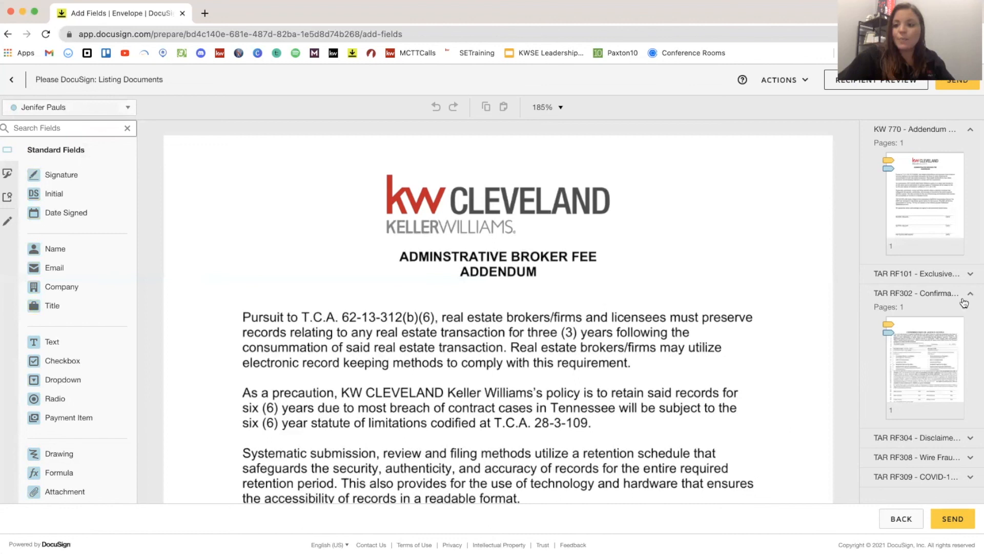
click(939, 276)
scroll(941, 336, down, 2)
scroll(941, 337, down, 5)
scroll(926, 255, down, 8)
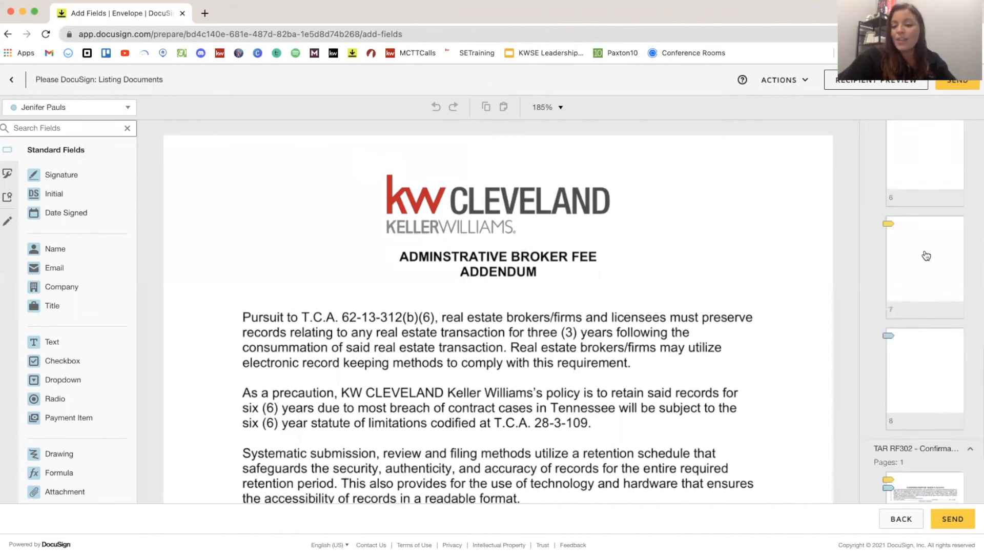
scroll(926, 255, down, 1)
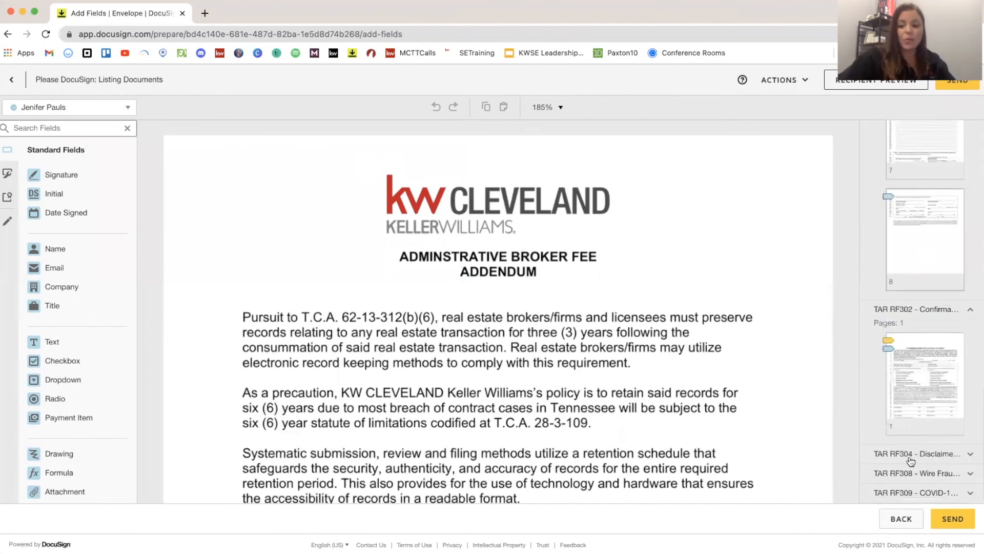
Step: Examine the broker fee addendum's signature fields and the first page of the Exclusive Right to Sell Listing Agreement
scroll(758, 345, down, 5)
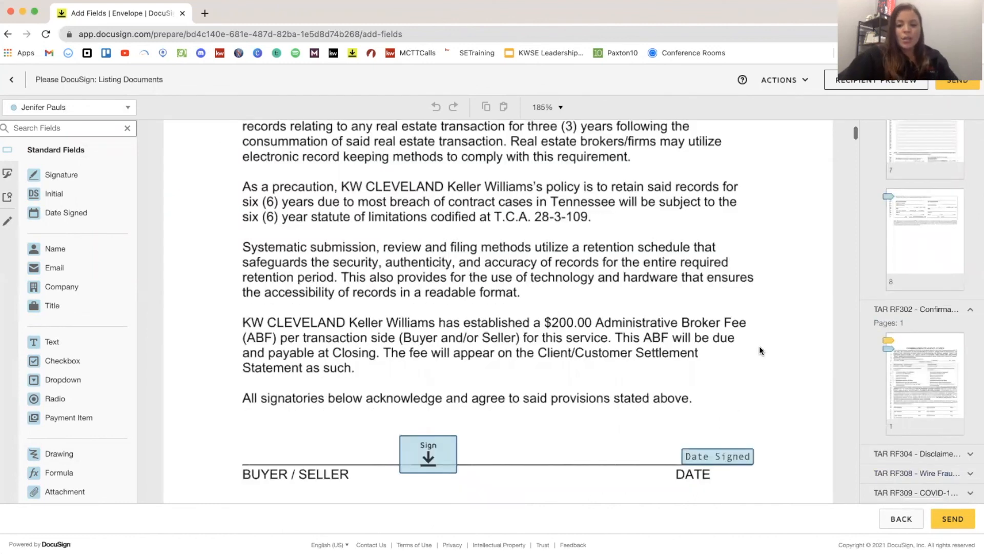
scroll(758, 345, down, 5)
scroll(758, 345, down, 5)
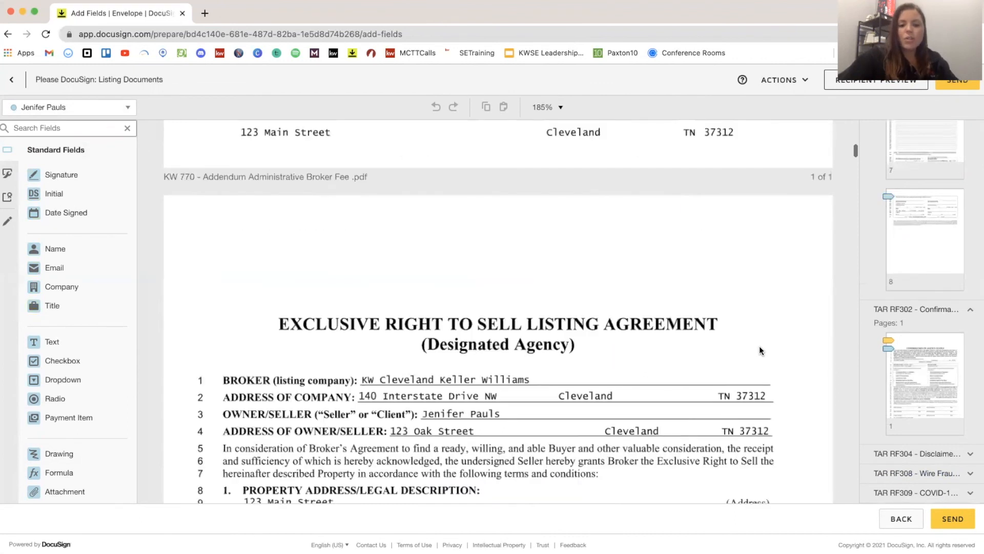
scroll(758, 345, down, 3)
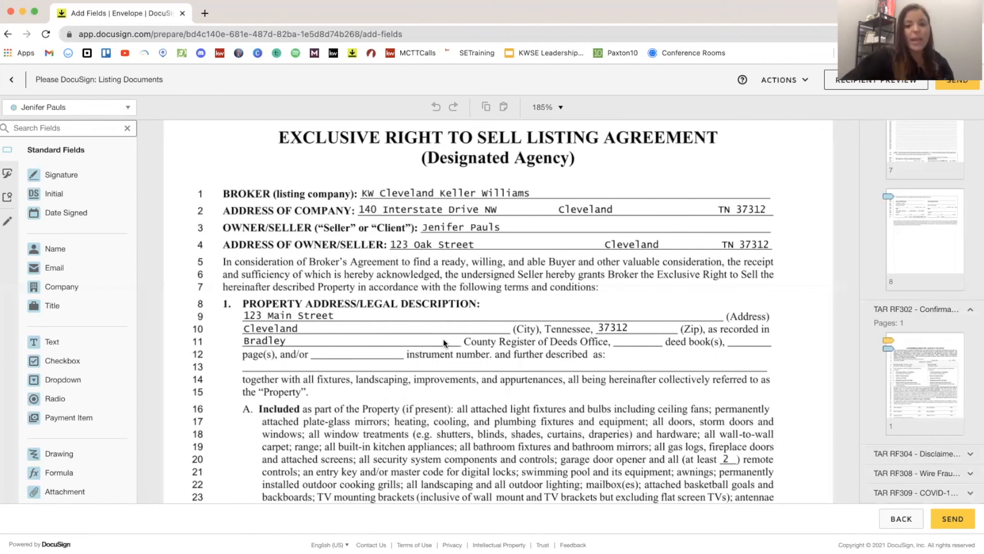
scroll(445, 343, down, 1)
scroll(443, 342, down, 1)
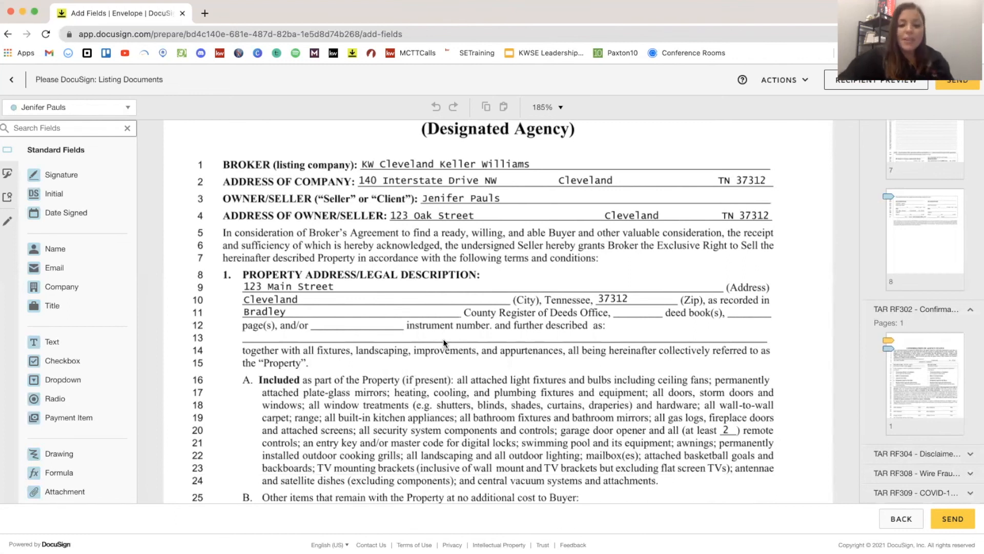
scroll(444, 342, down, 3)
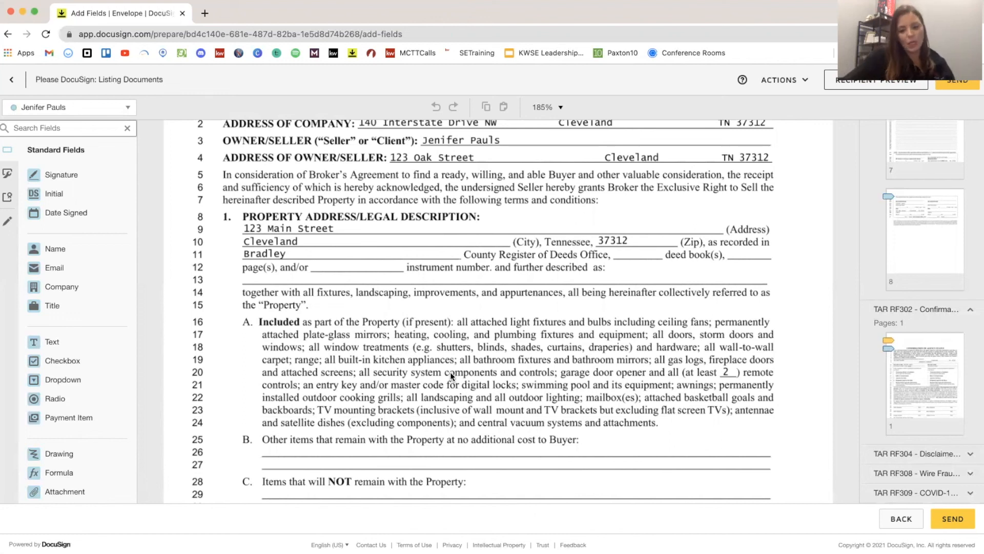
scroll(727, 410, down, 2)
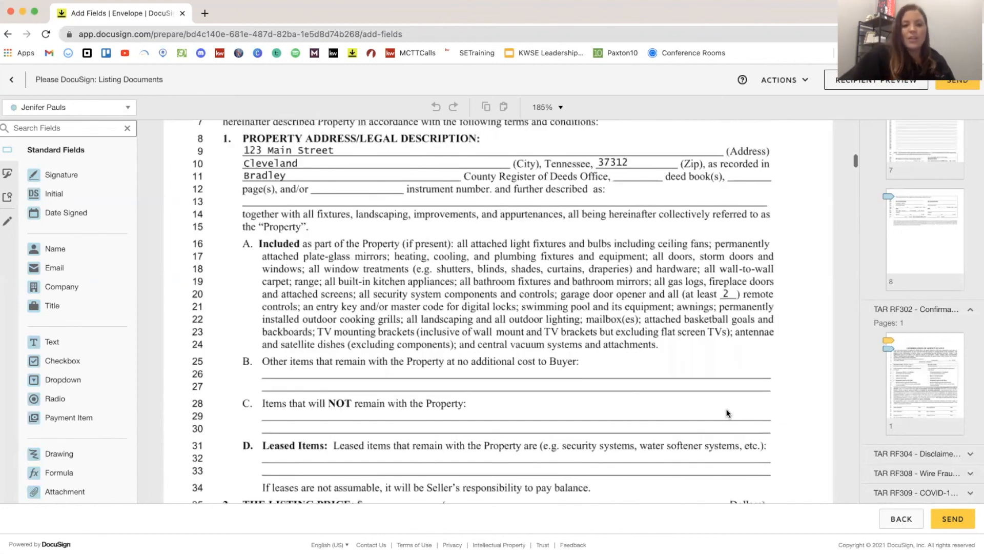
scroll(690, 413, down, 6)
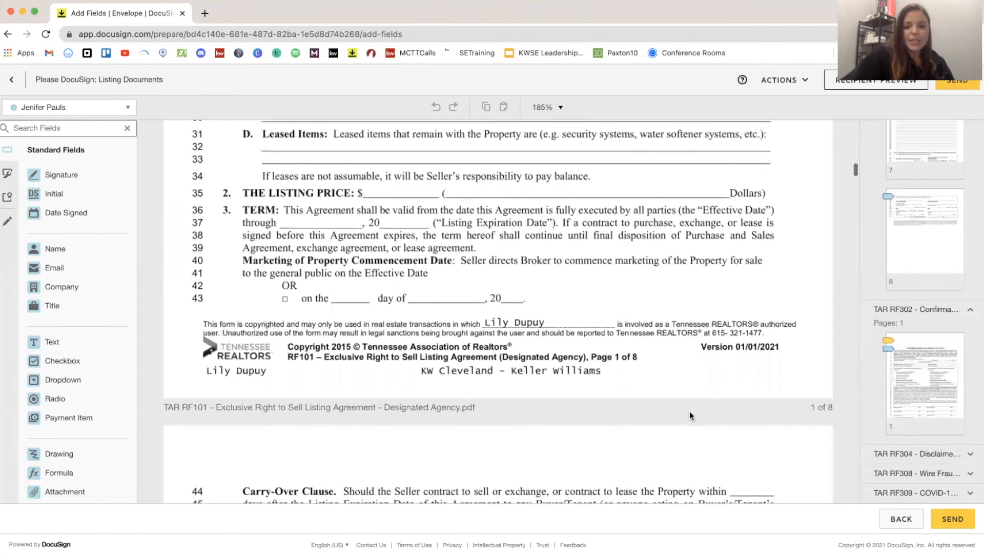
scroll(718, 420, down, 1)
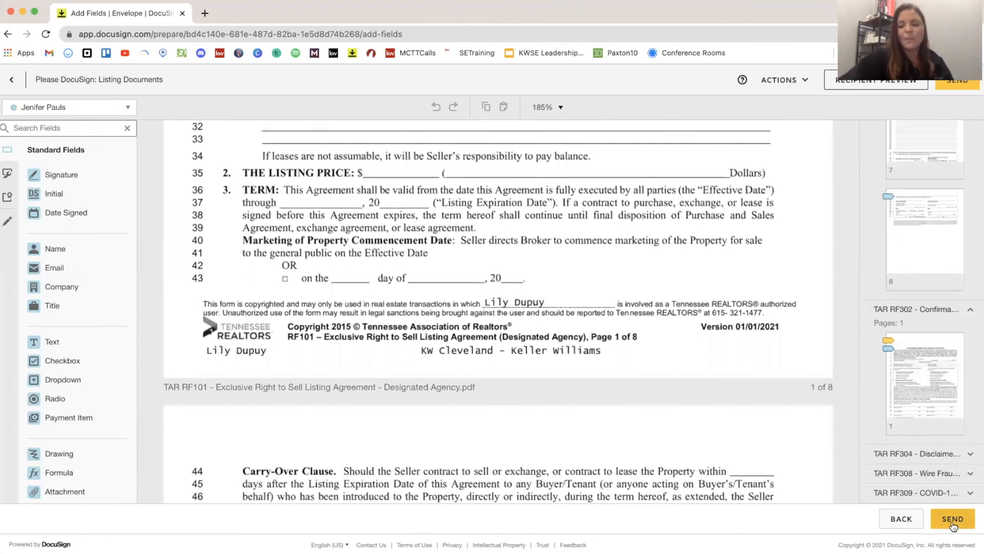
Step: Send the Listing Documents envelope and open it from the room's envelopes for signing as the listing agent
click(953, 519)
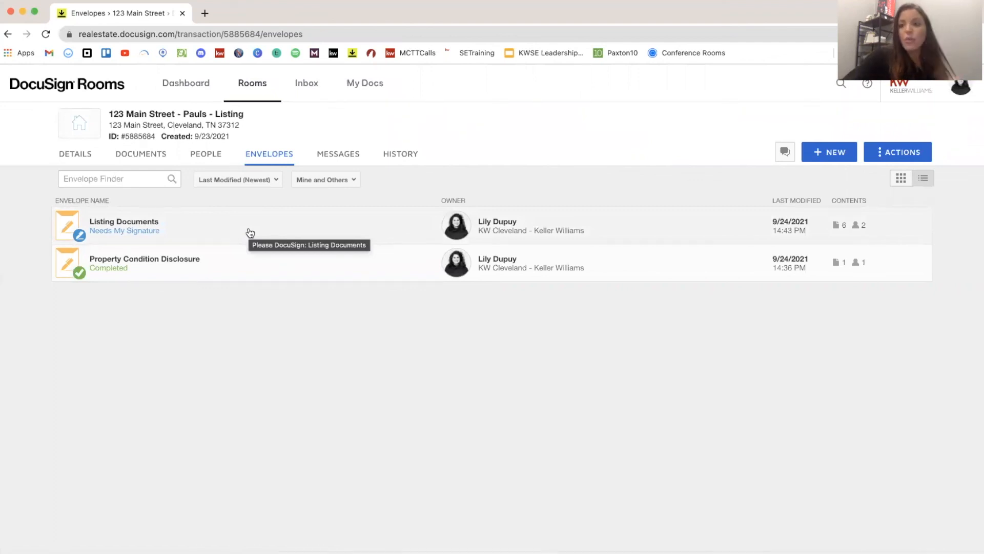
click(139, 225)
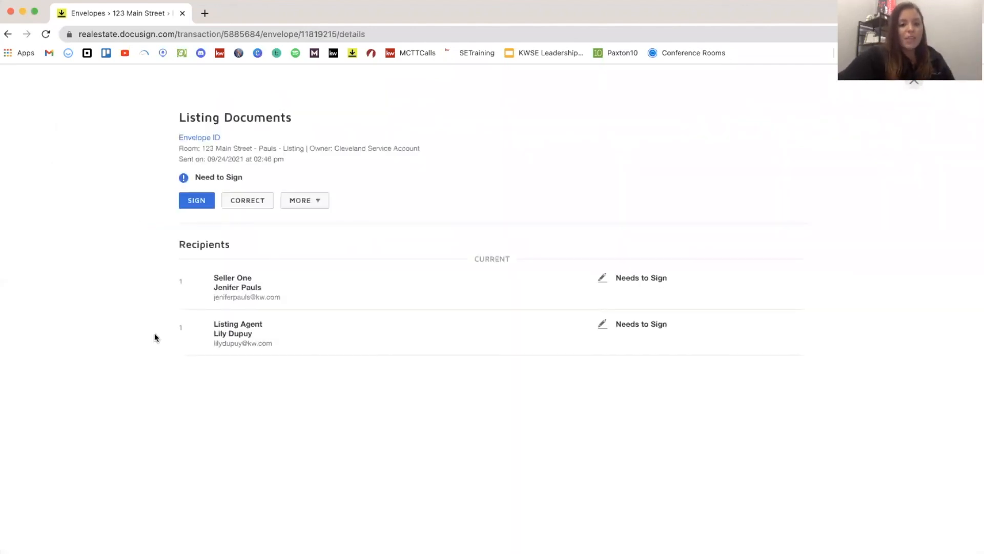
click(209, 201)
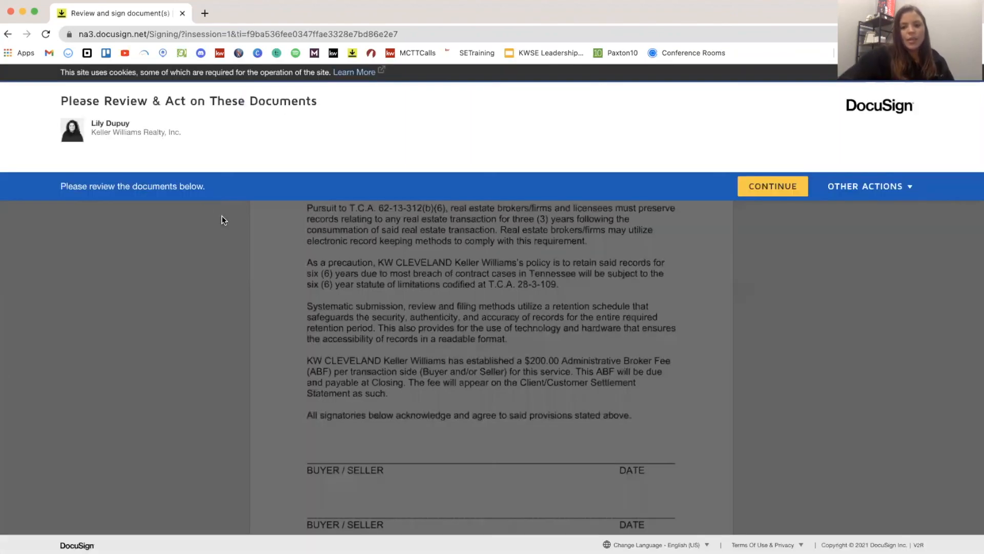
click(770, 183)
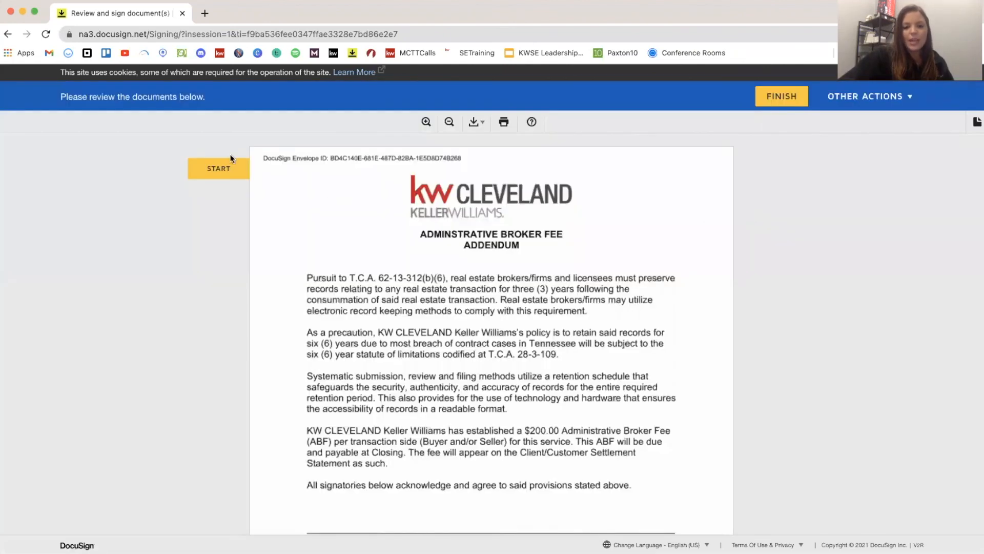
Step: Sign all required listing agent fields, including those on the broker fee addendum and TAR RF302, and finish signing
click(227, 167)
scroll(324, 336, down, 3)
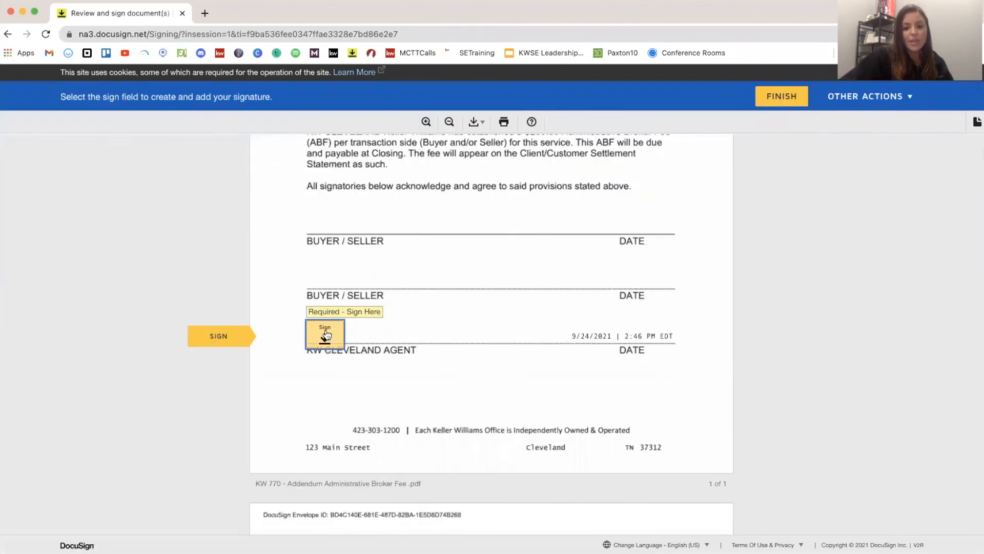
click(326, 334)
click(372, 335)
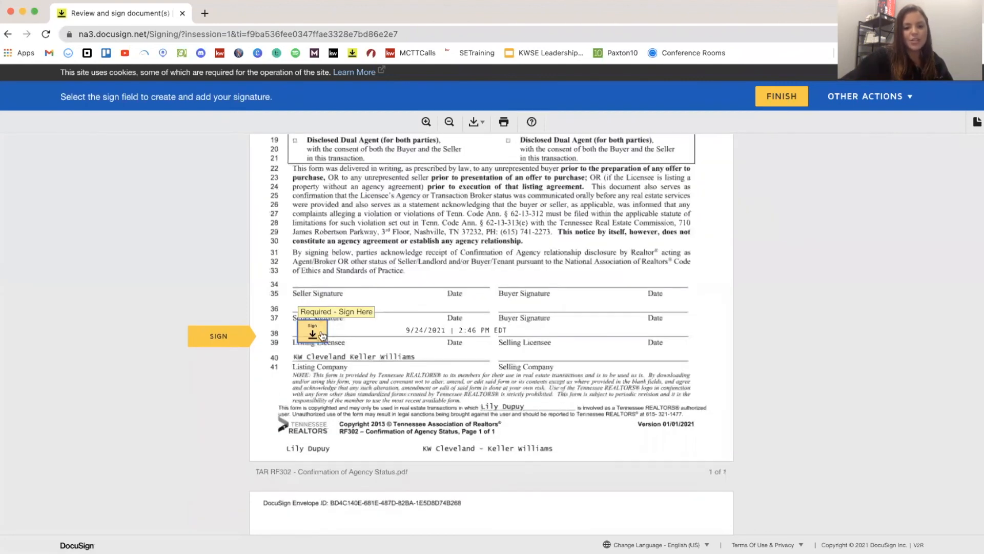
click(323, 336)
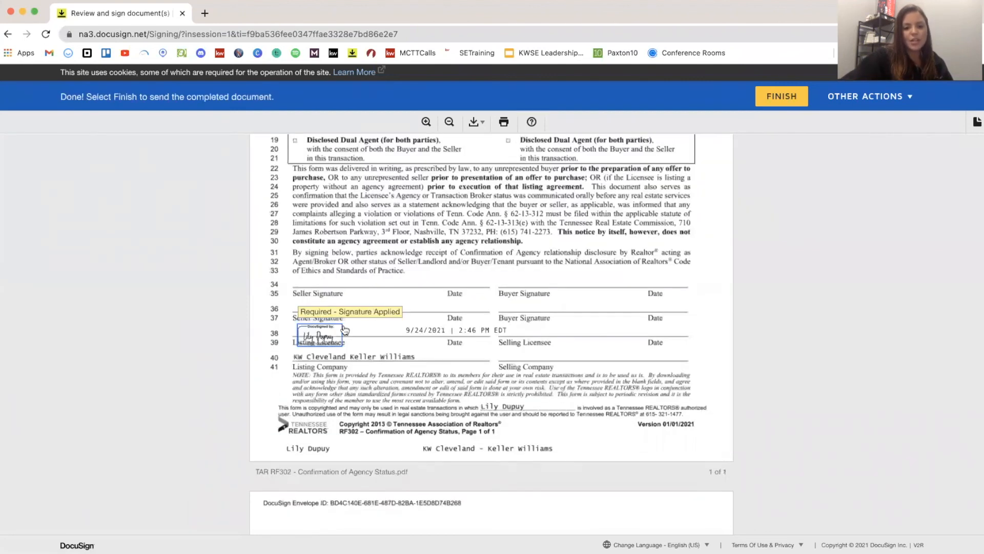
click(782, 98)
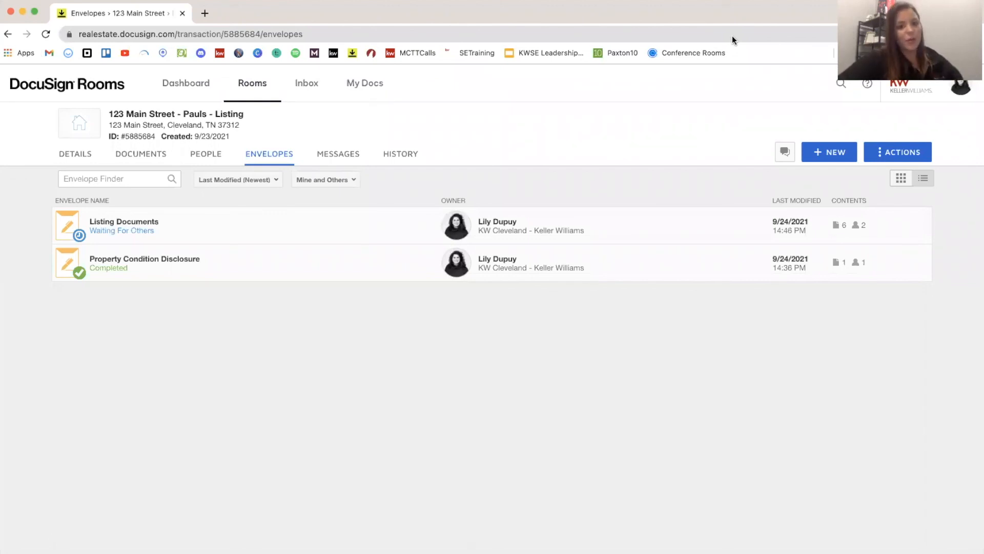
Step: Refresh the envelope list to check the signing status, and review the signed and unsigned forms in the room's documents
click(46, 33)
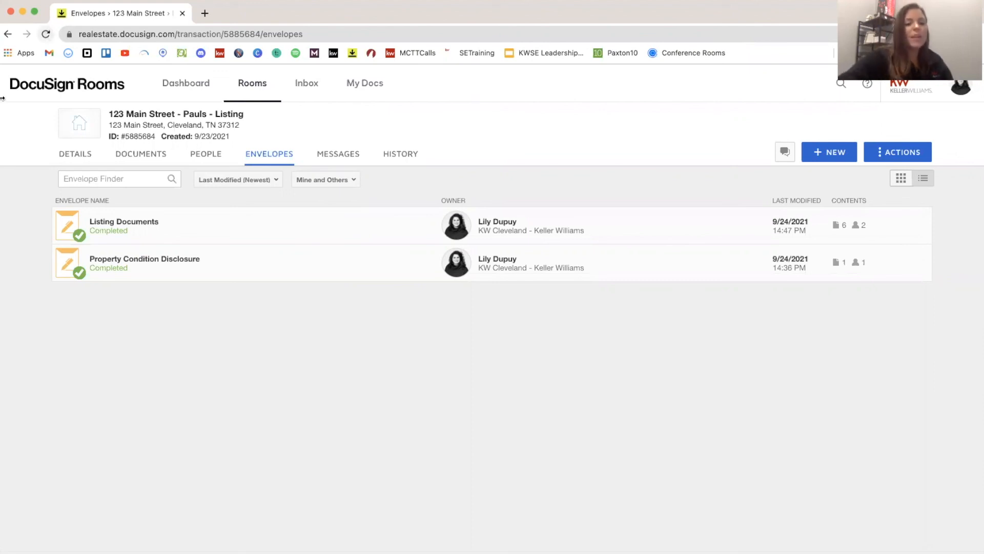
click(147, 169)
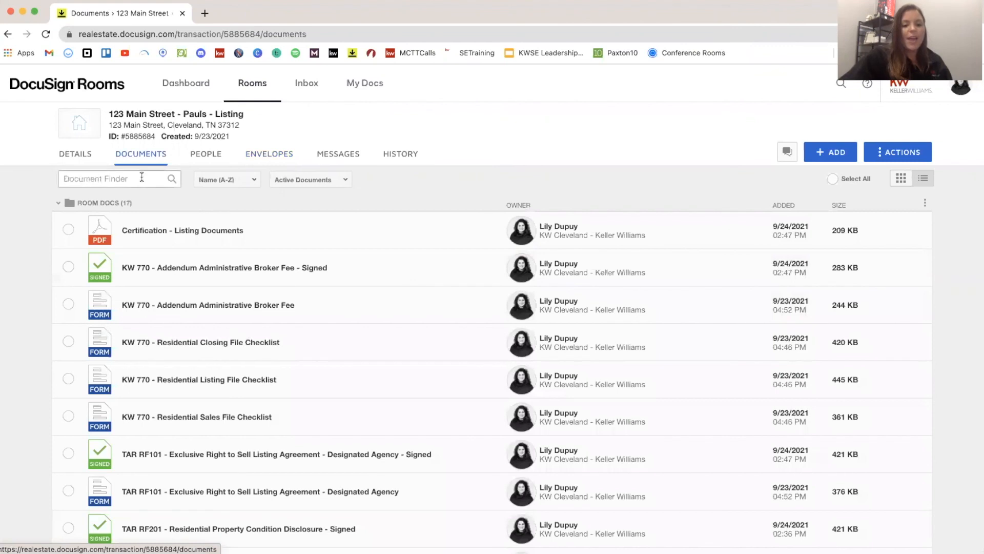
scroll(216, 185, down, 3)
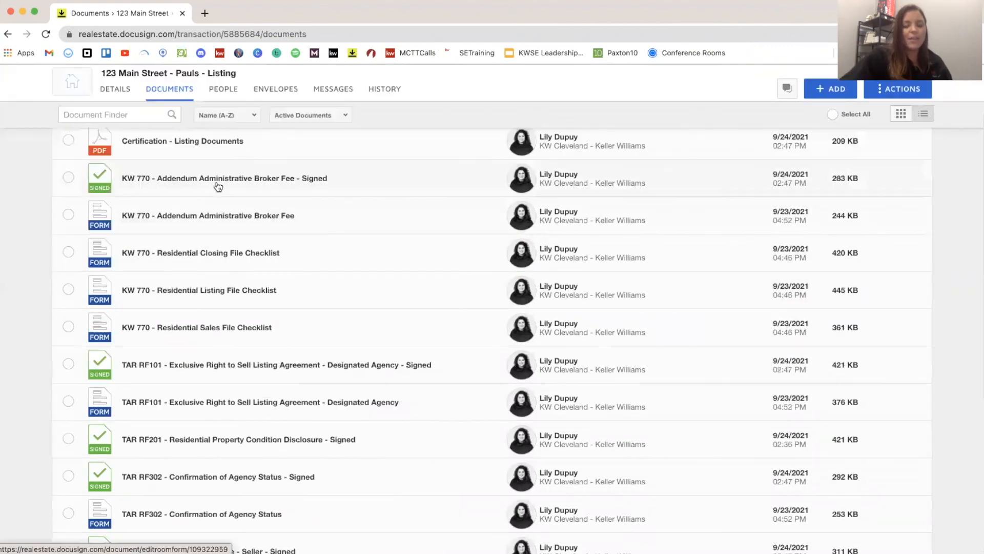
scroll(220, 282, down, 2)
scroll(219, 264, down, 2)
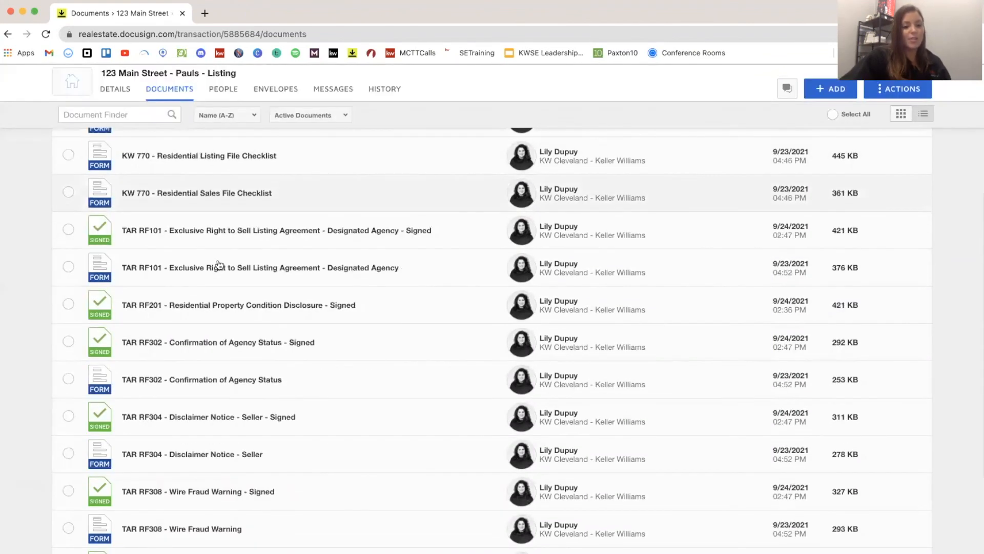
scroll(219, 264, down, 4)
scroll(219, 265, up, 6)
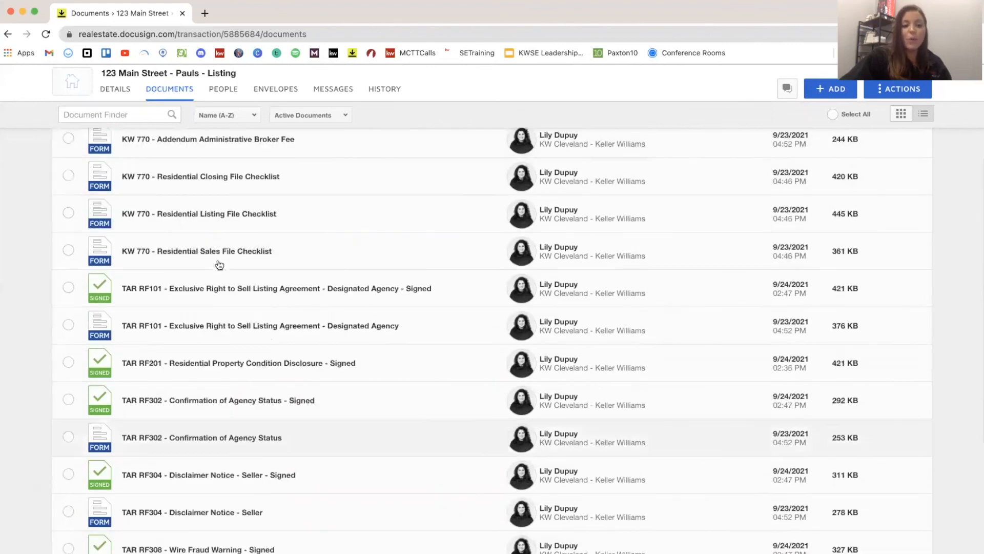
scroll(219, 264, up, 4)
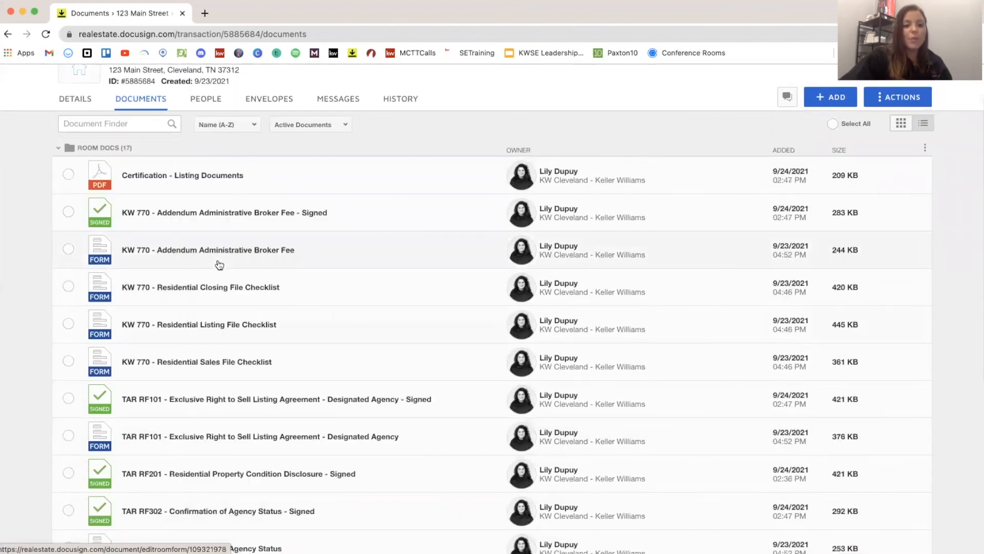
Step: Archive the Listing Documents certification and the unsigned broker fee addendum, RF101, RF302, RF304, RF308 and RF309 forms, and reload the room's documents
click(69, 250)
scroll(73, 420, down, 1)
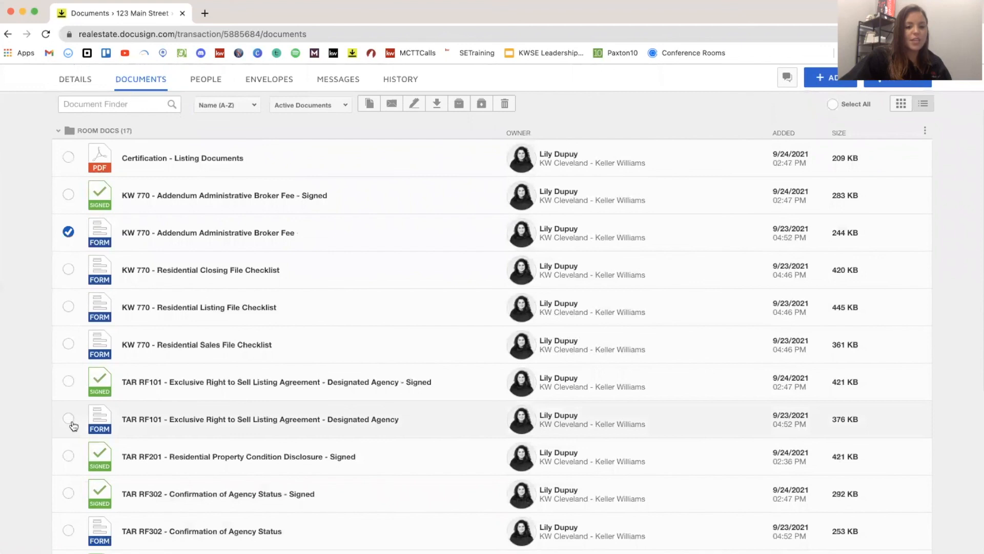
click(69, 419)
click(69, 158)
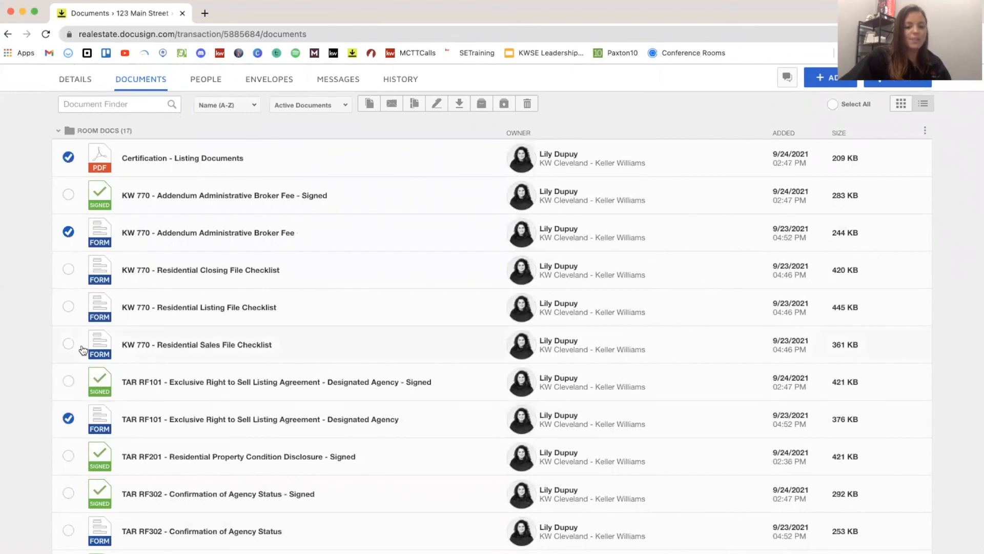
scroll(82, 350, down, 3)
click(72, 439)
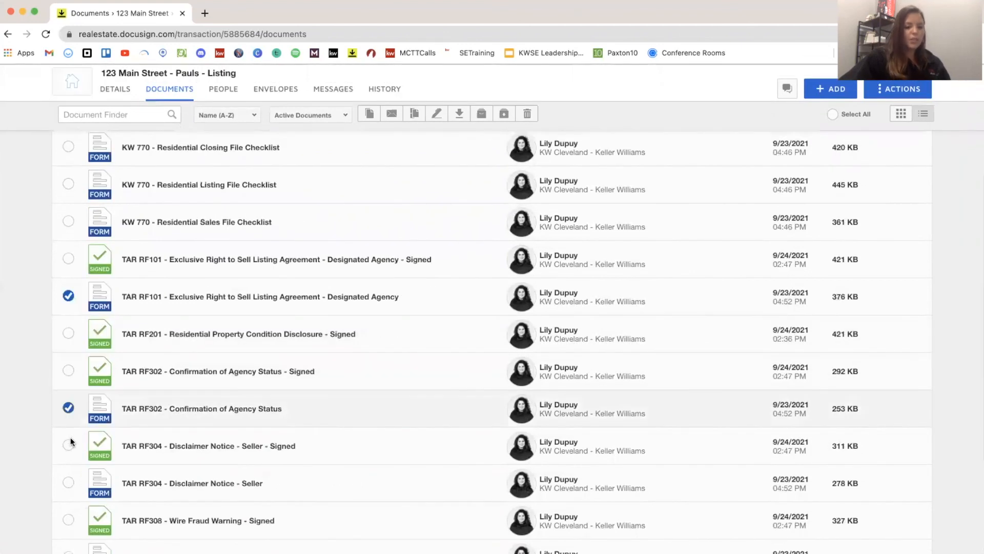
scroll(71, 443, down, 1)
click(70, 450)
scroll(70, 450, down, 3)
click(69, 418)
click(68, 492)
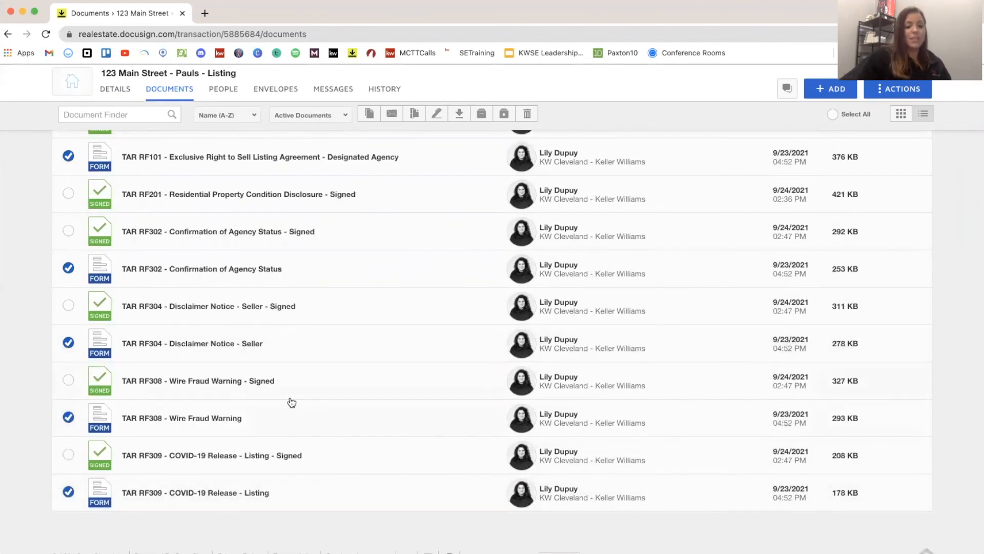
scroll(291, 402, up, 5)
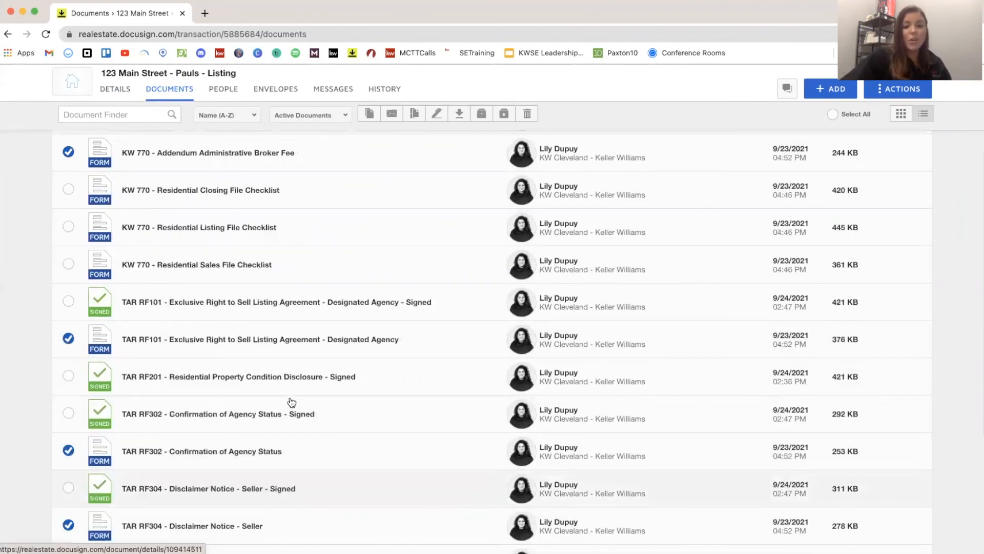
click(482, 114)
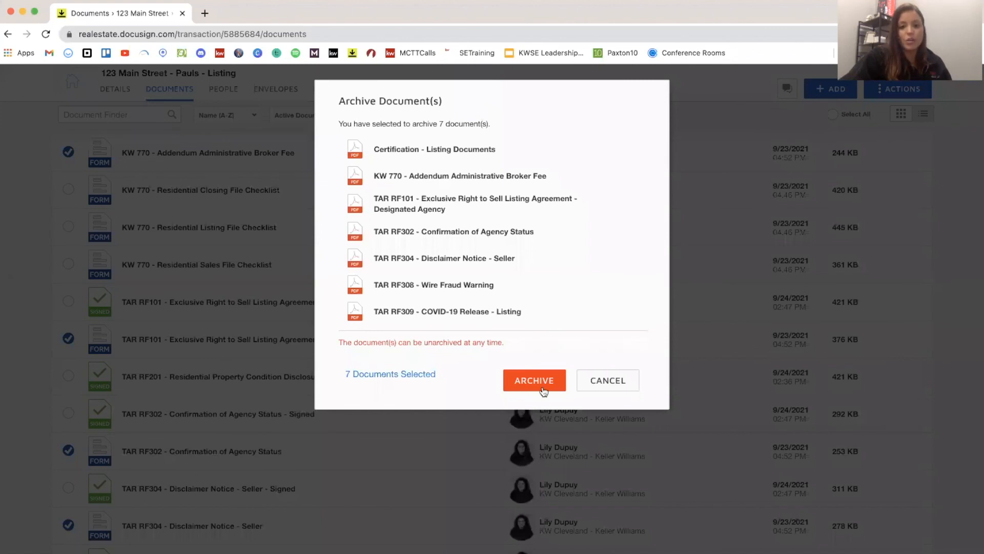
click(542, 388)
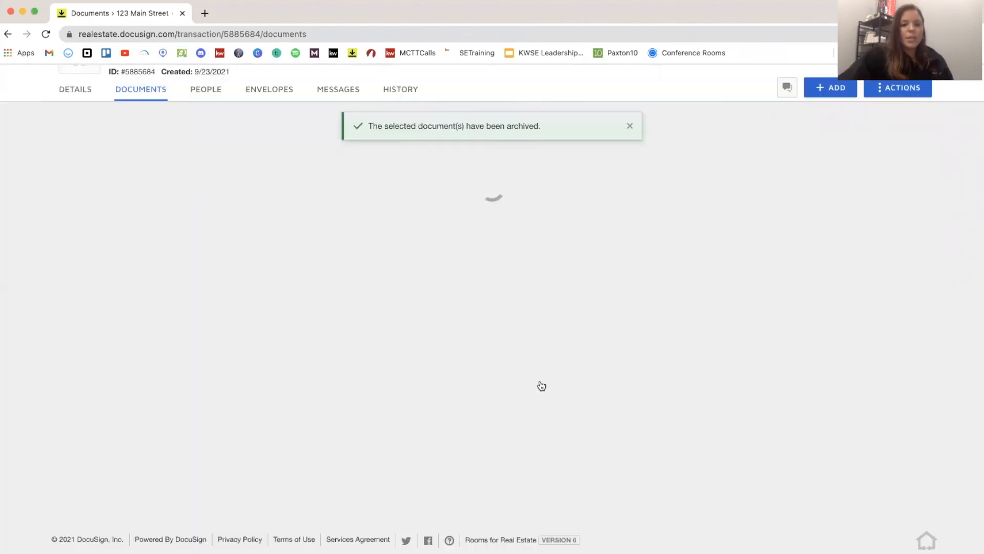
key(super+r)
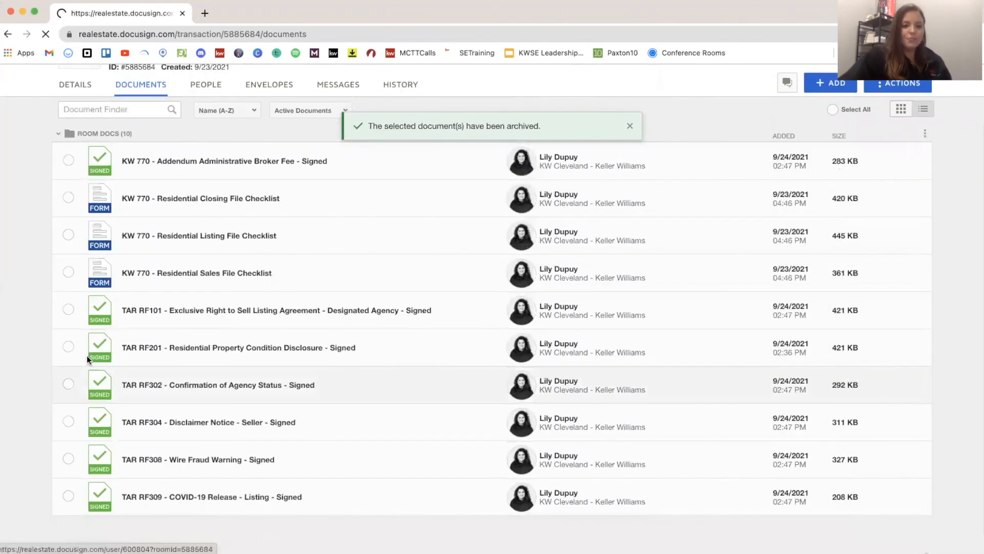